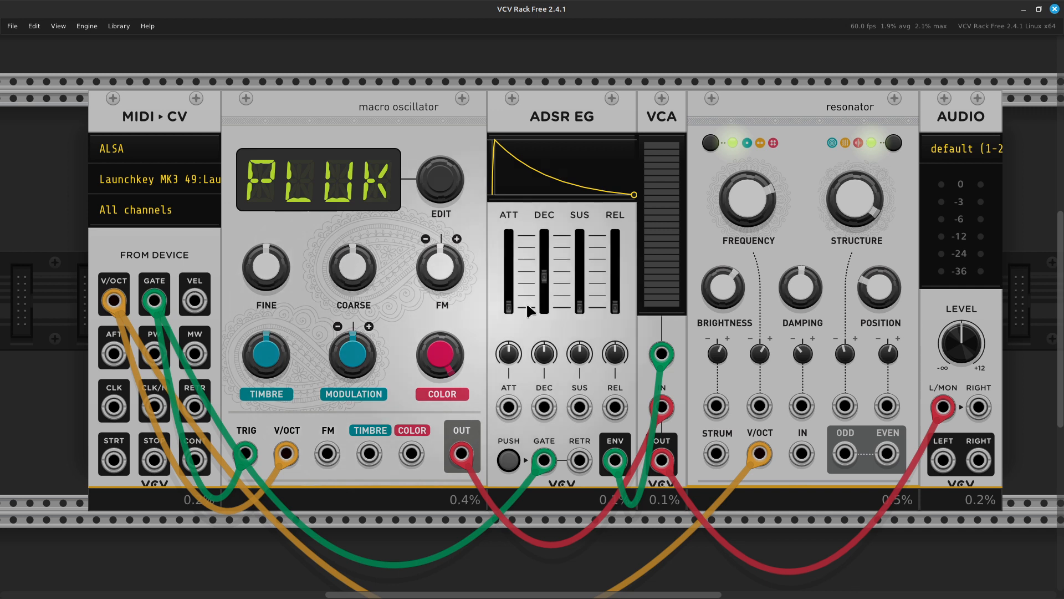
# - On macro oscillator 2, initialize COARSE, set TIMBRE to about 60% and COLOR to about 67%
pyautogui.moveTo(820, 294)
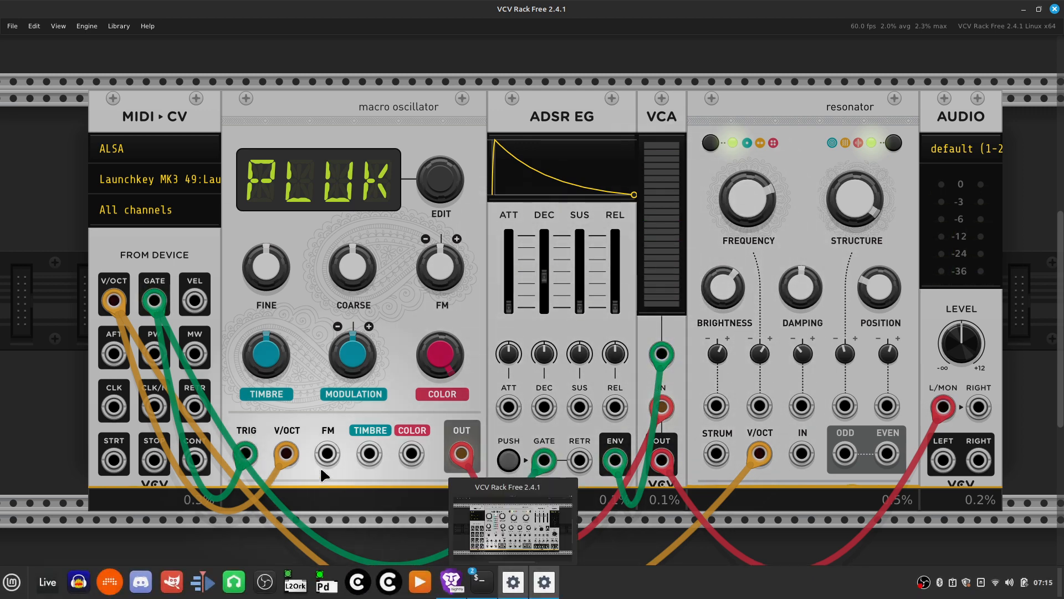
pyautogui.moveTo(358, 264)
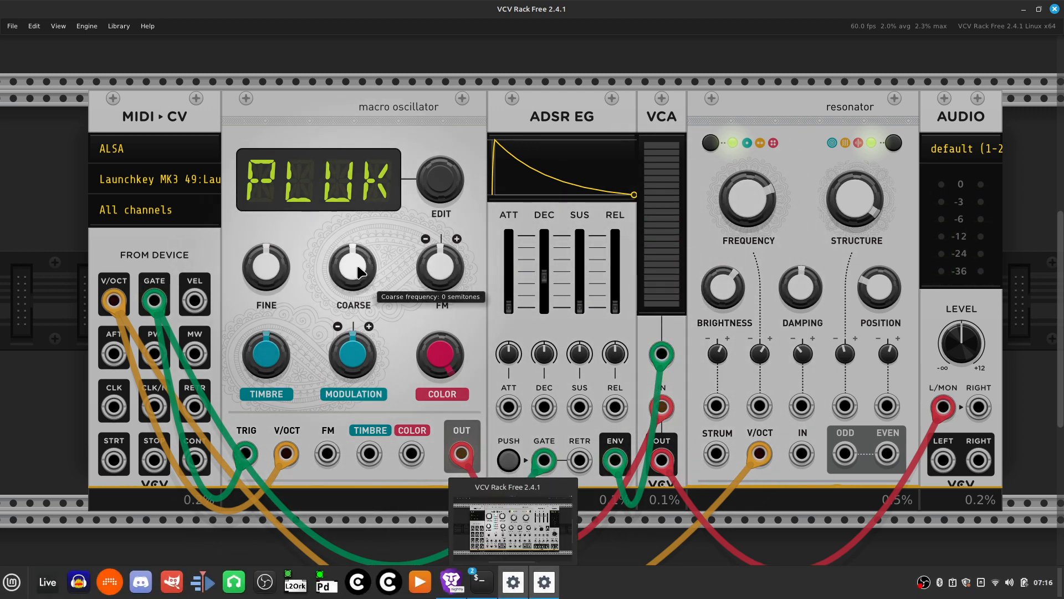
pyautogui.moveTo(358, 265); pyautogui.dragTo(358, 195)
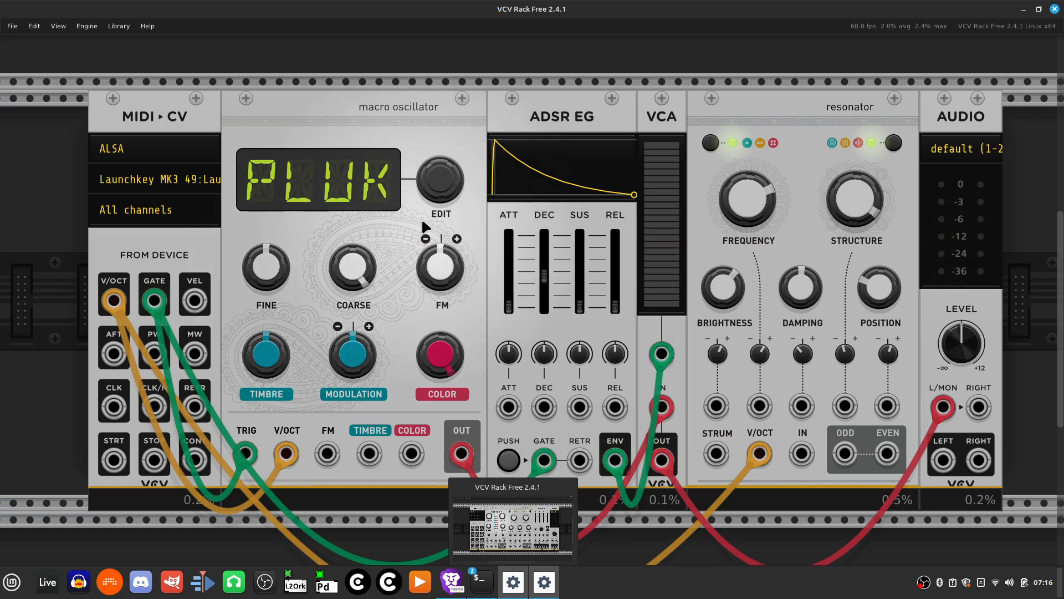
pyautogui.moveTo(366, 286)
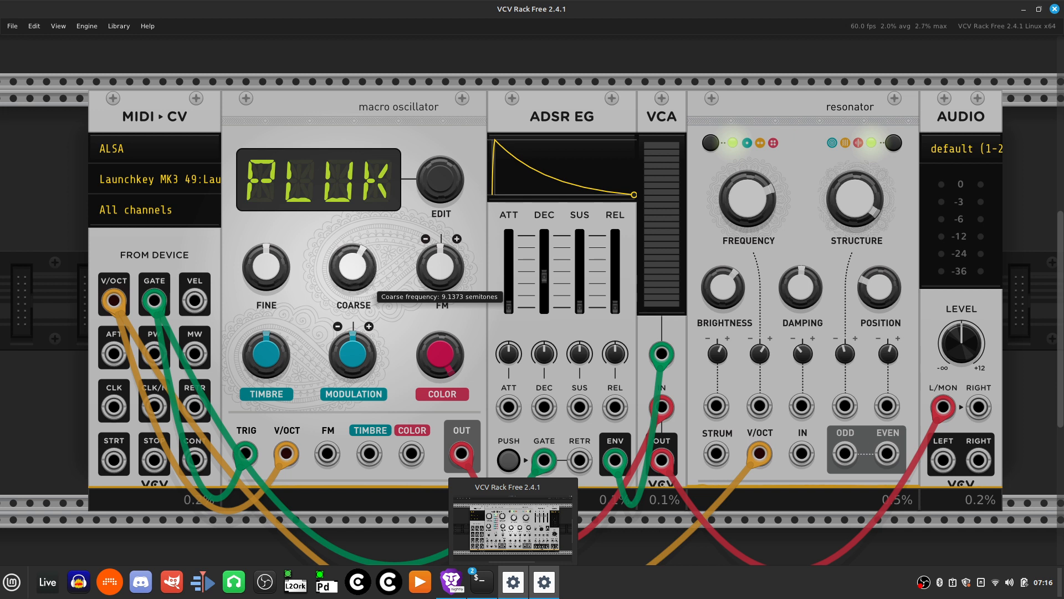
pyautogui.rightClick(353, 272)
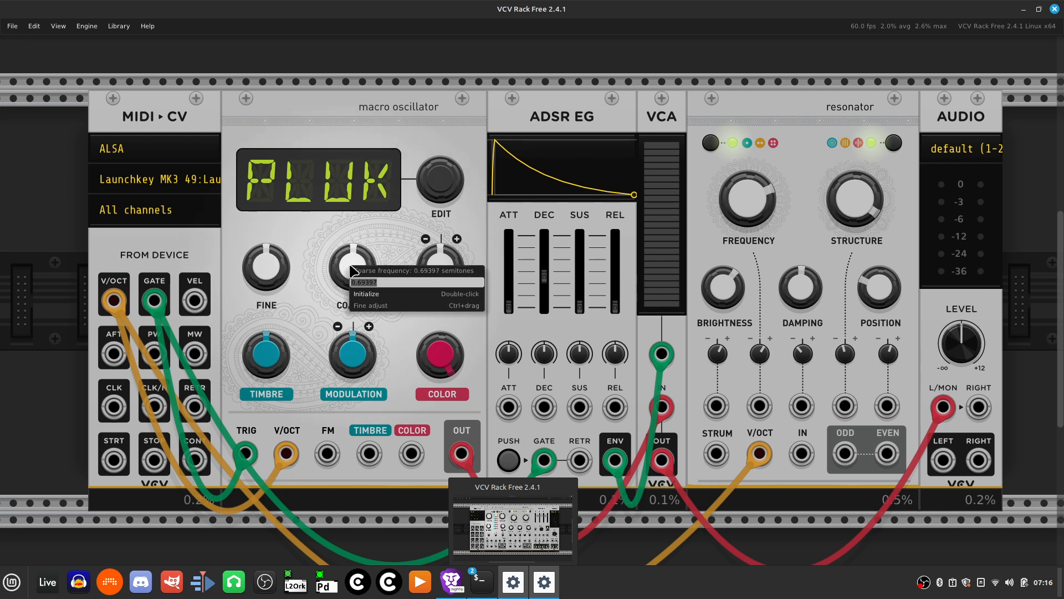
pyautogui.click(374, 294)
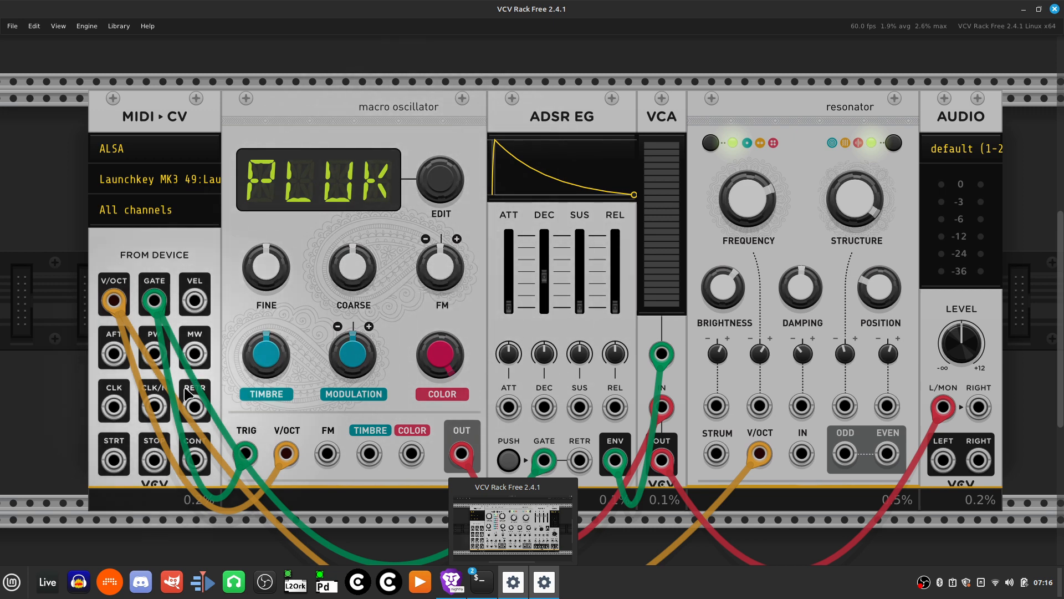
pyautogui.moveTo(266, 358)
pyautogui.mouseDown()
pyautogui.moveTo(266, 327)
pyautogui.moveTo(266, 363)
pyautogui.moveTo(266, 345)
pyautogui.mouseUp()
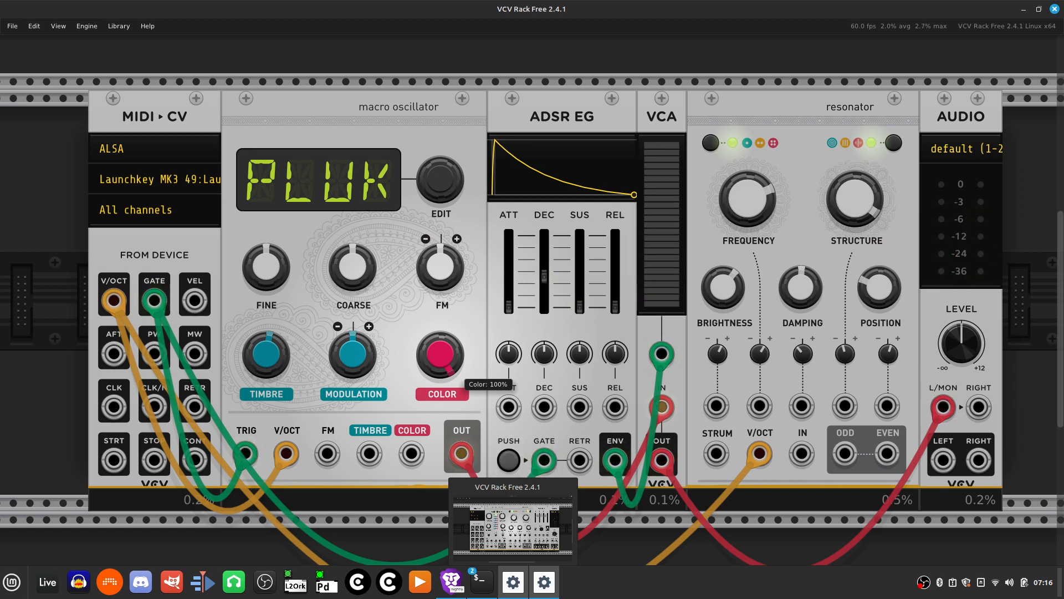
pyautogui.moveTo(440, 355); pyautogui.dragTo(440, 389)
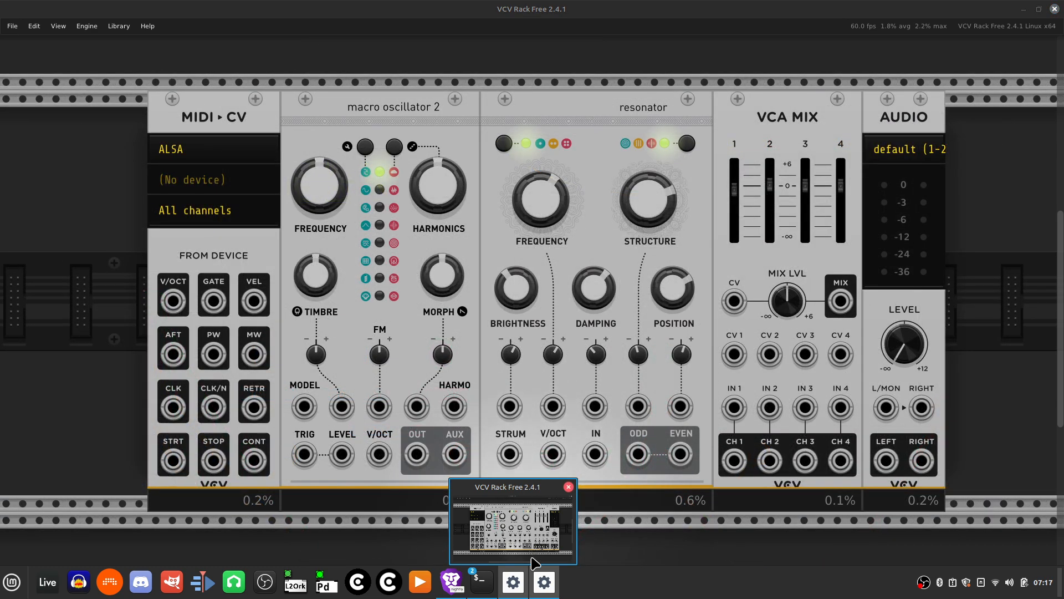
# - Raise the ADSR decay slider from about 52 ms to about 217 ms
pyautogui.moveTo(553, 579)
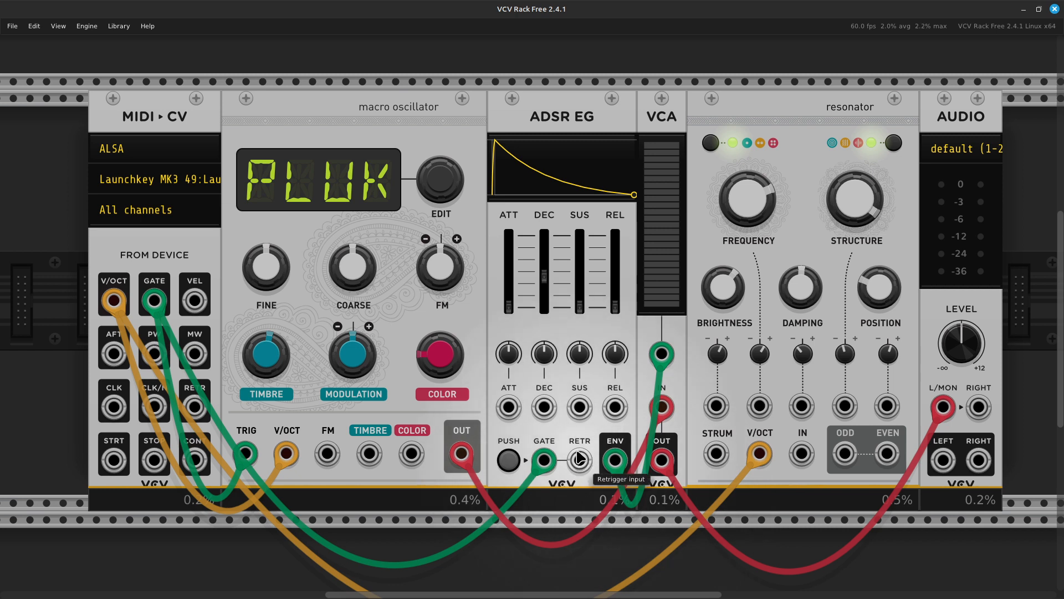
pyautogui.hscroll(3, 544, 440)
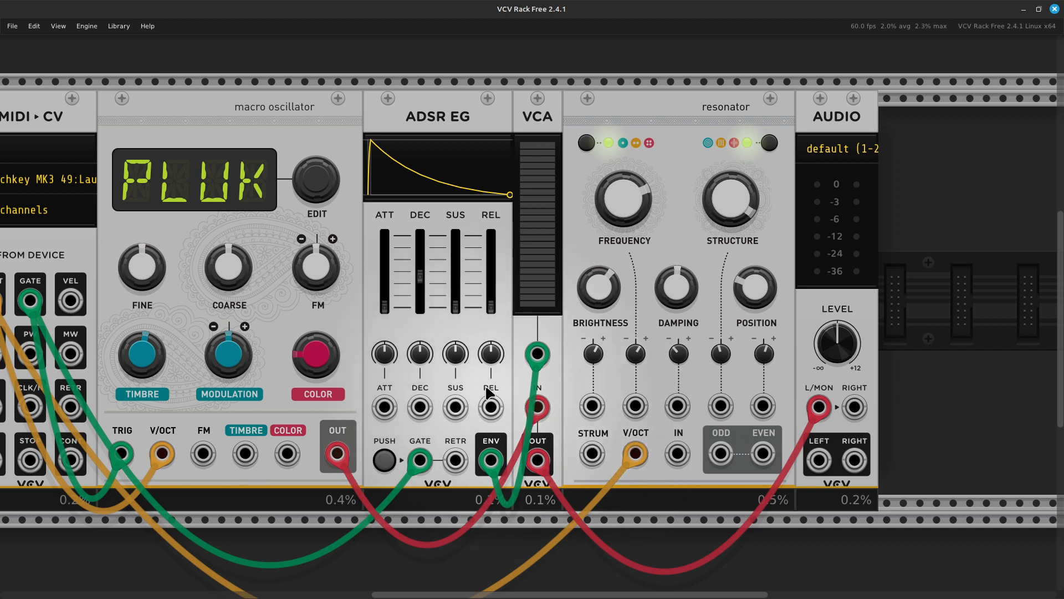
pyautogui.moveTo(410, 302)
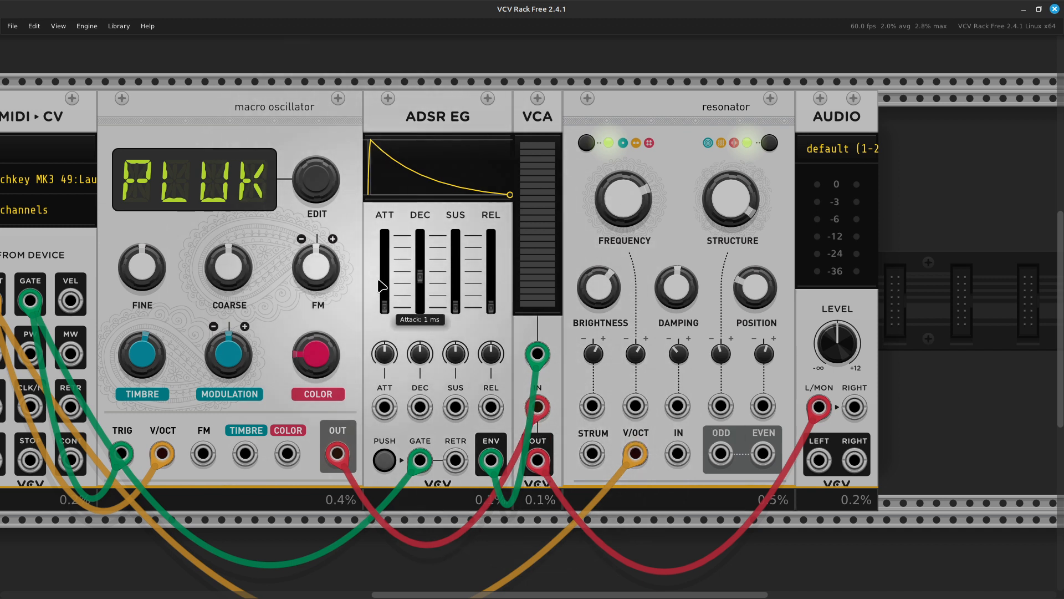
pyautogui.moveTo(423, 285)
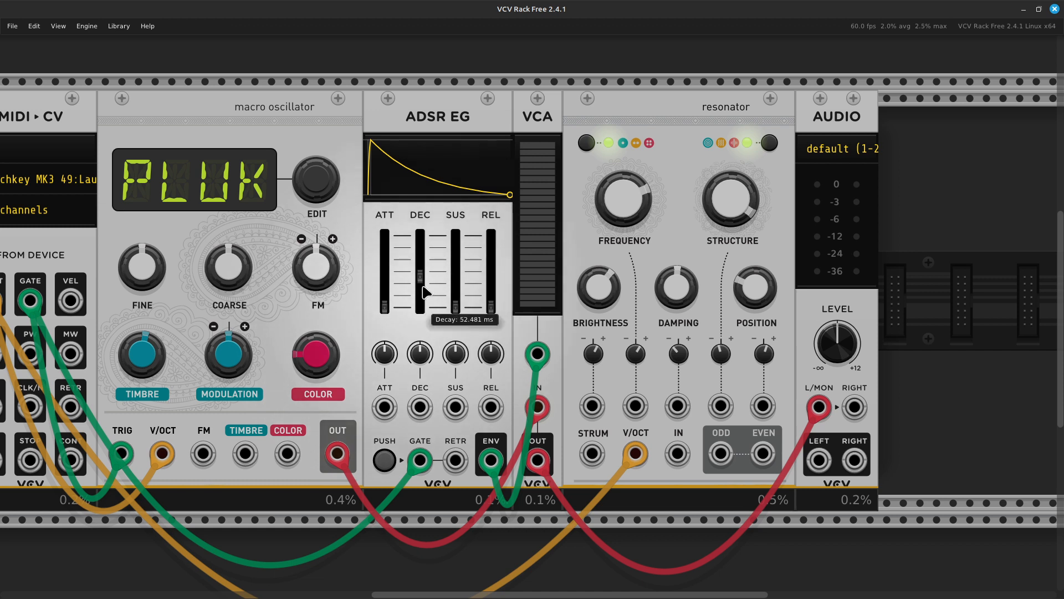
pyautogui.moveTo(422, 306); pyautogui.dragTo(423, 295)
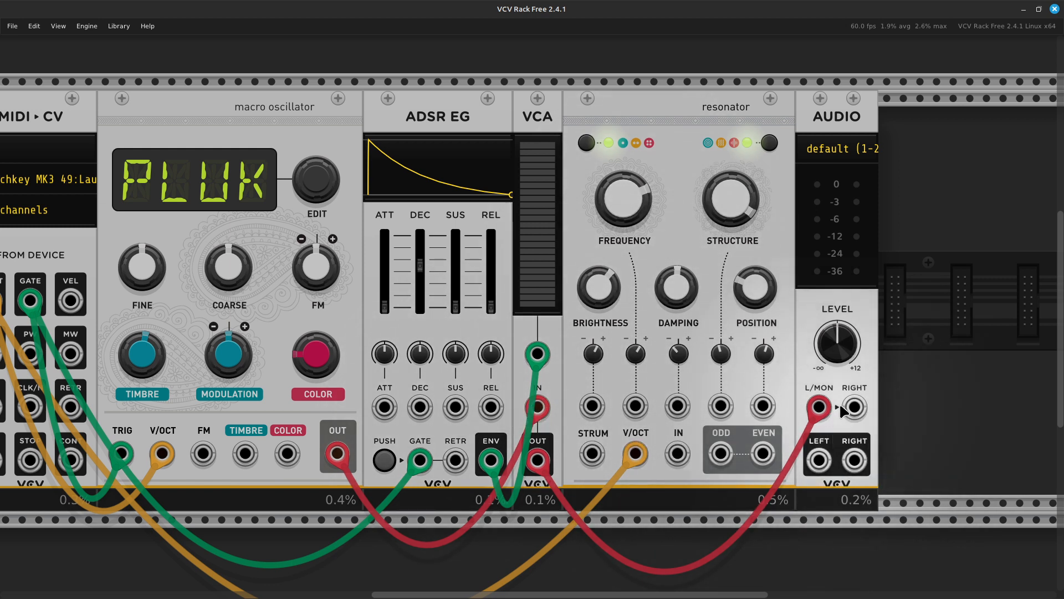
# - Move the red cable from AUDIO L/MON to resonator IN, and cable resonator ODD into AUDIO L/MON
pyautogui.moveTo(818, 408); pyautogui.dragTo(678, 454)
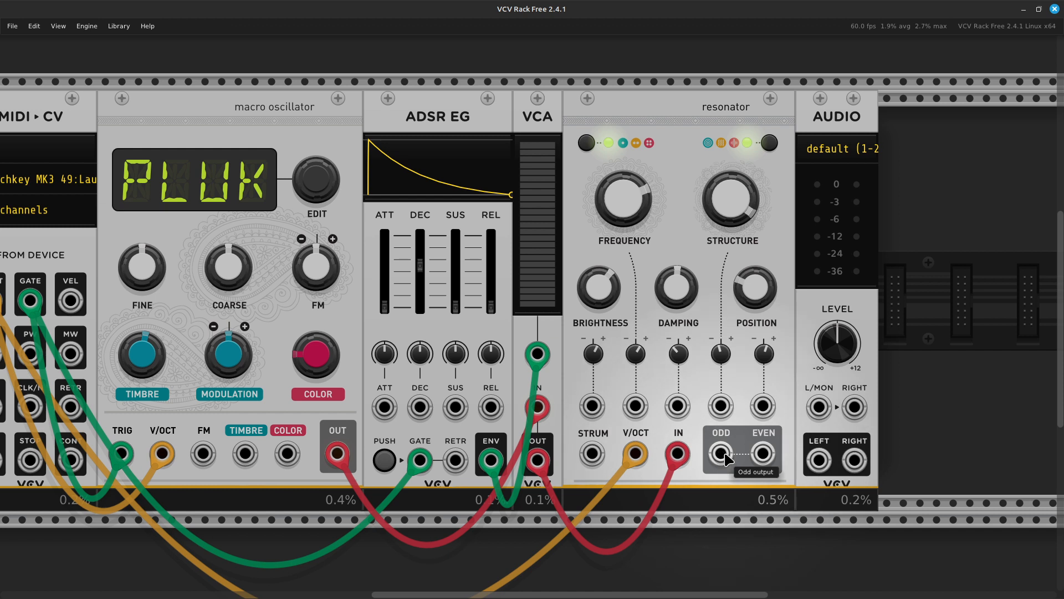
pyautogui.rightClick(726, 457)
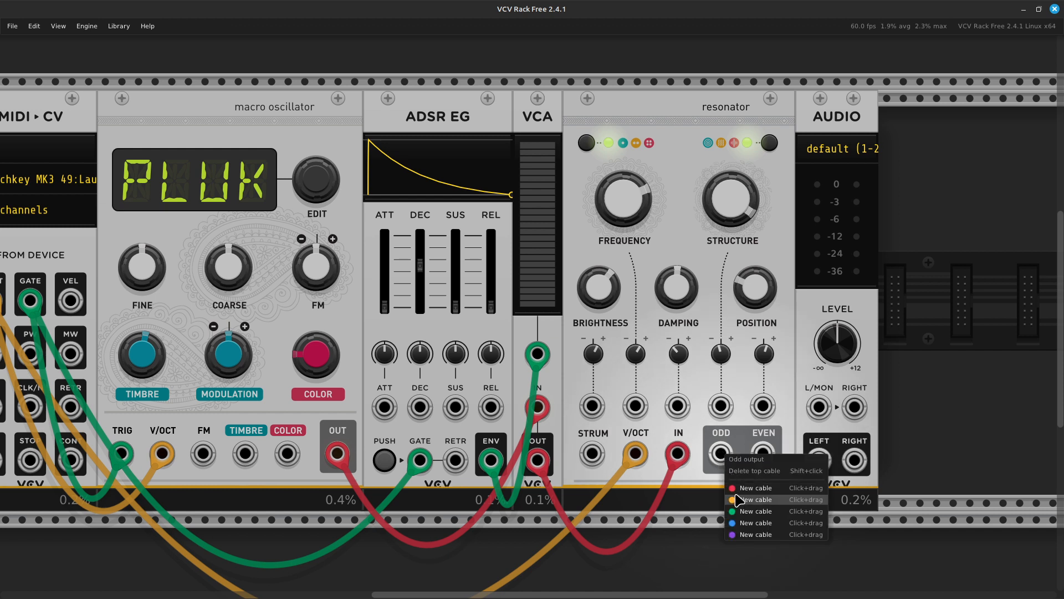
pyautogui.moveTo(737, 488); pyautogui.dragTo(821, 419)
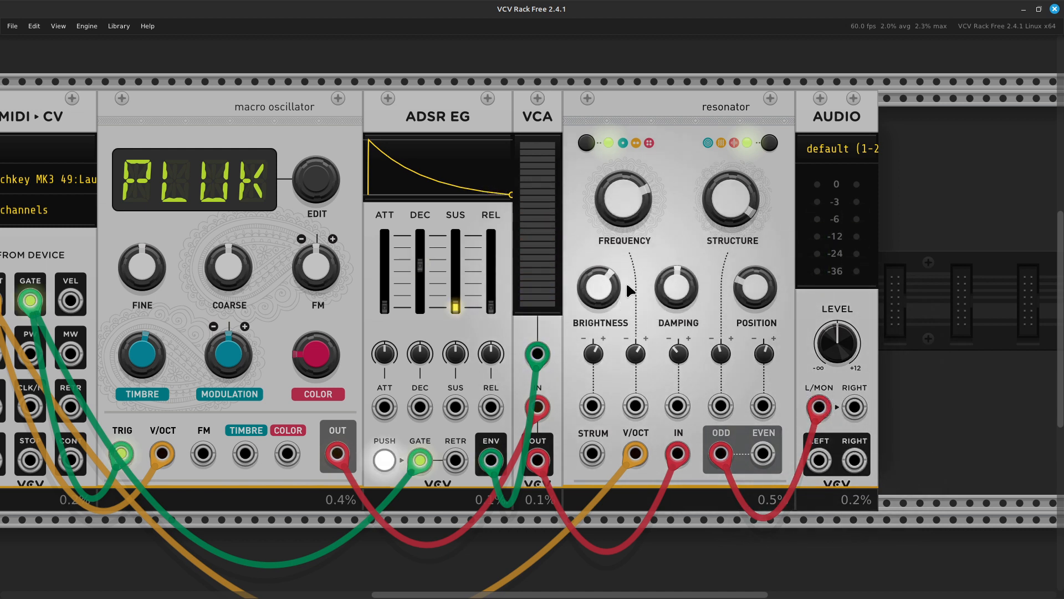
# - Lower resonator FREQUENCY to about 15.9 and shorten the ADSR decay to roughly 28 ms
pyautogui.moveTo(591, 299)
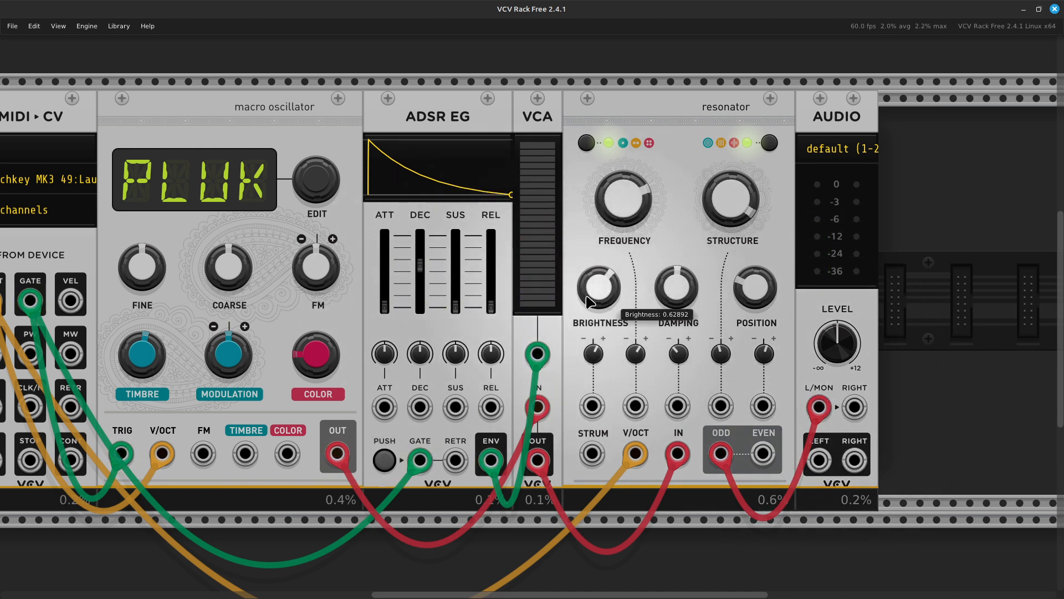
pyautogui.hscroll(5, 590, 300)
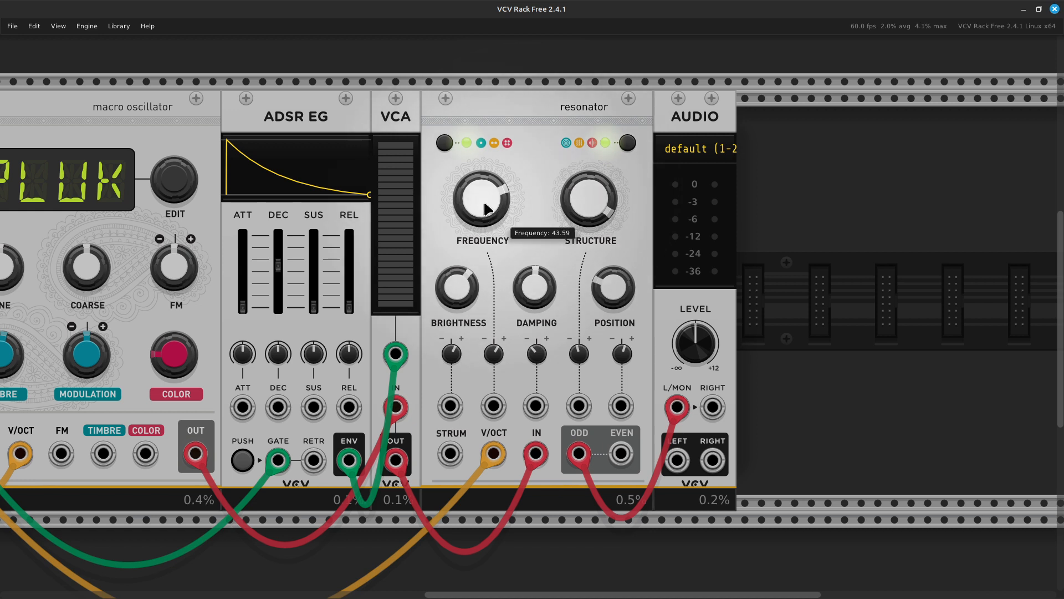
pyautogui.moveTo(484, 203); pyautogui.dragTo(484, 203)
pyautogui.moveTo(483, 189); pyautogui.dragTo(484, 225)
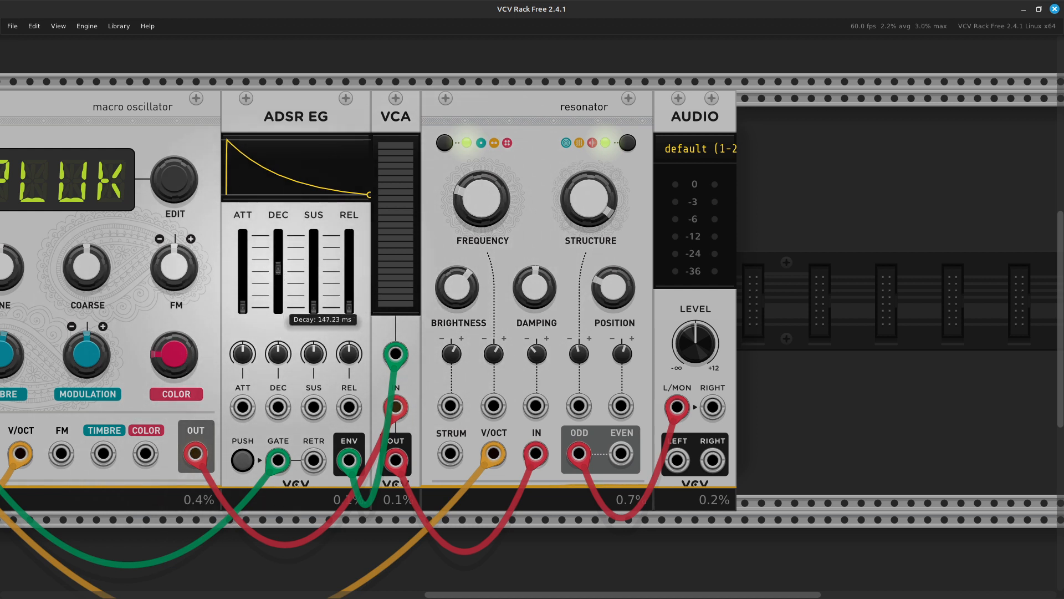
pyautogui.moveTo(279, 273); pyautogui.dragTo(278, 282)
pyautogui.moveTo(318, 253)
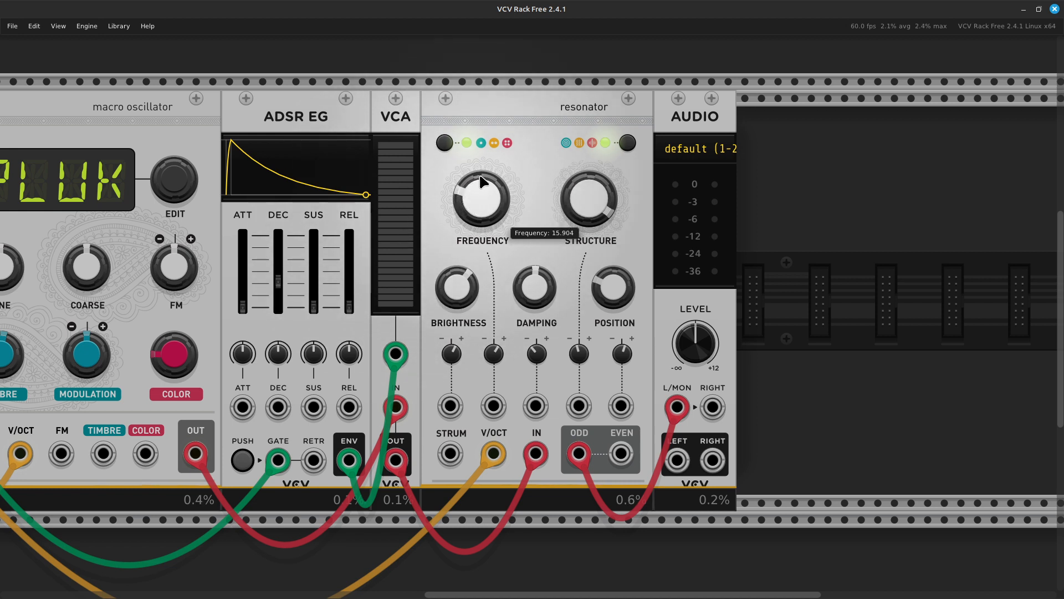
# - Initialize the resonator's FREQUENCY knob back to its default
pyautogui.moveTo(476, 198)
pyautogui.mouseDown()
pyautogui.moveTo(476, 174)
pyautogui.moveTo(475, 195)
pyautogui.mouseUp()
pyautogui.rightClick(475, 216)
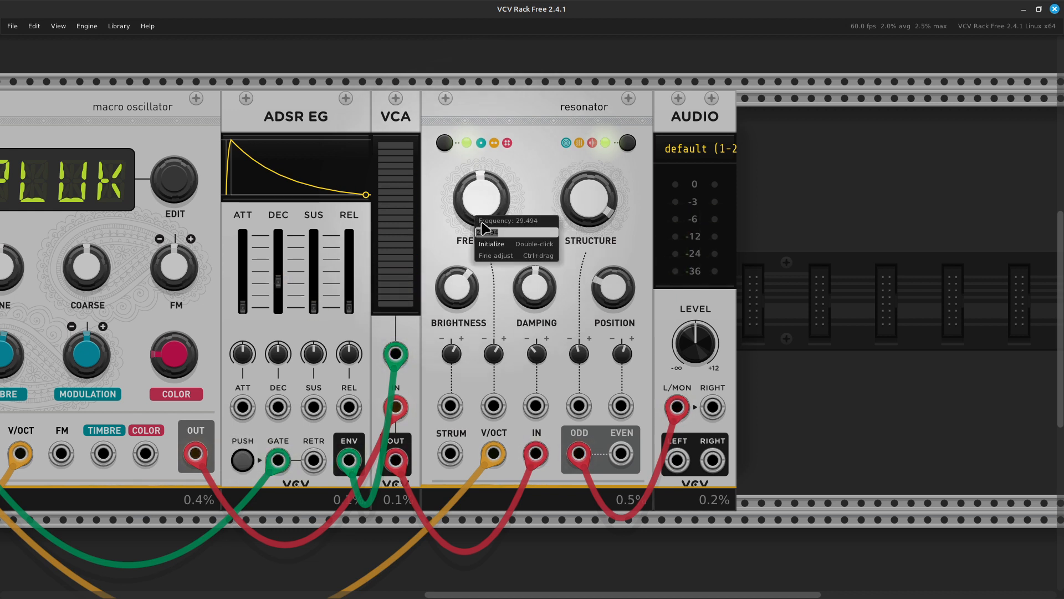
pyautogui.click(505, 248)
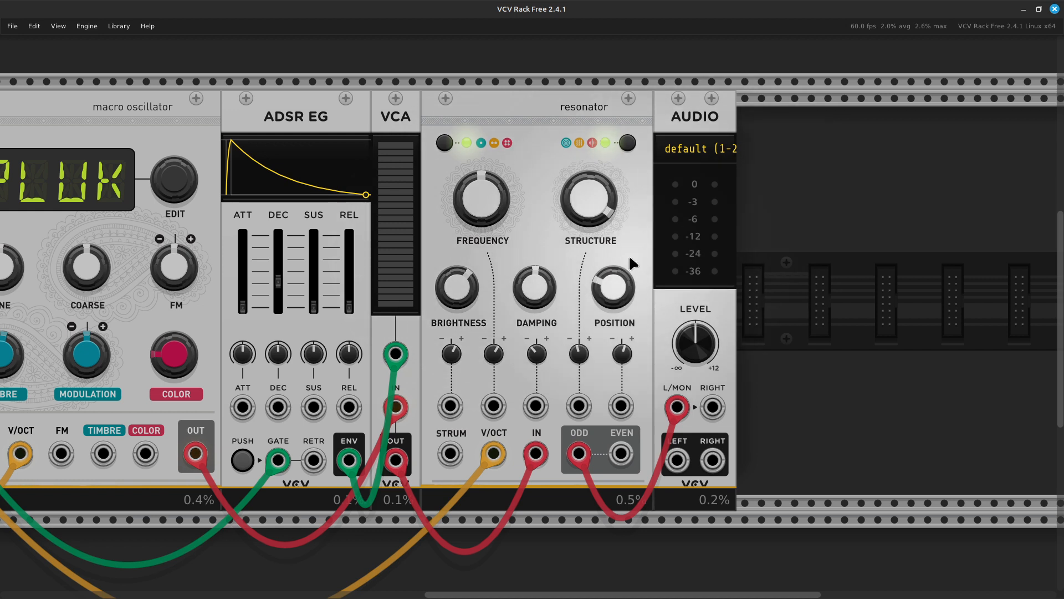
# - Set the resonator's STRUCTURE to about 0.82, up from about 0.47
pyautogui.moveTo(545, 298)
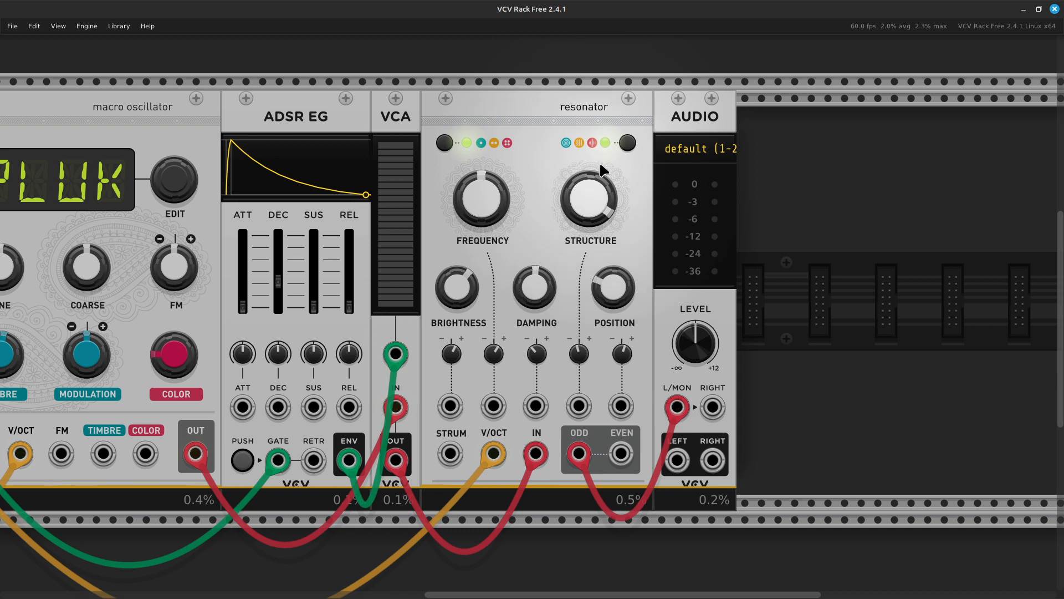
pyautogui.moveTo(602, 169); pyautogui.dragTo(606, 202)
pyautogui.moveTo(591, 197)
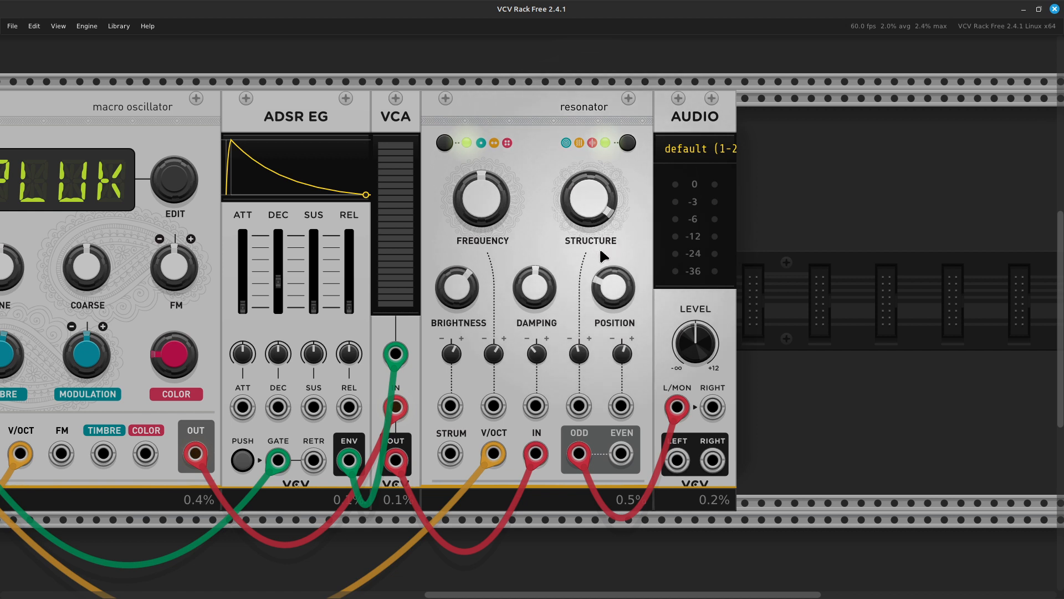
pyautogui.moveTo(590, 195); pyautogui.dragTo(590, 218)
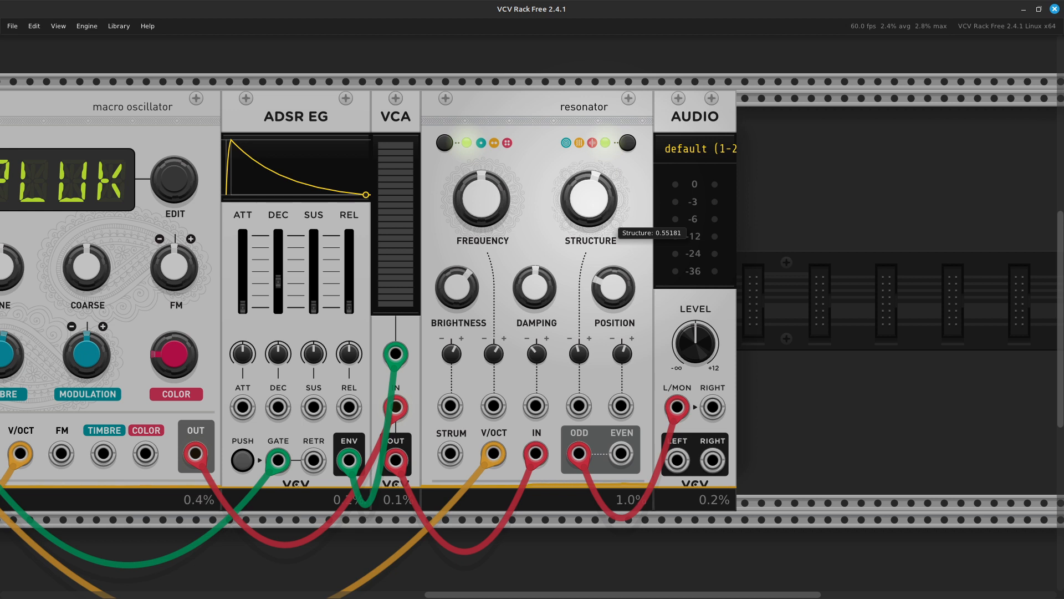
pyautogui.moveTo(610, 220); pyautogui.dragTo(609, 59)
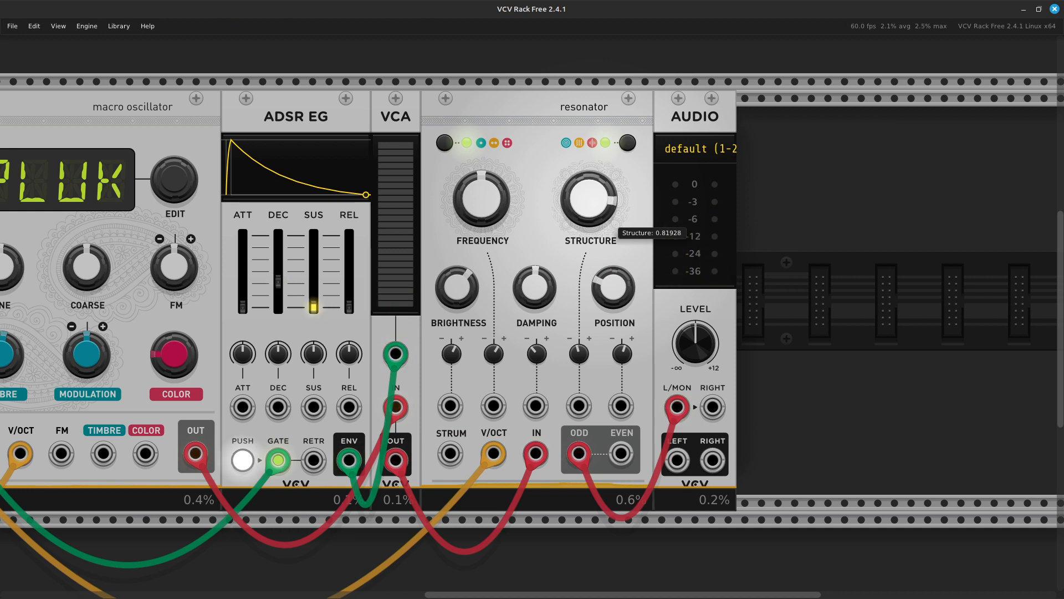
# - Sweep resonator STRUCTURE nearly fully down and partly back up, then brighten the tone
pyautogui.moveTo(610, 104); pyautogui.dragTo(610, 157)
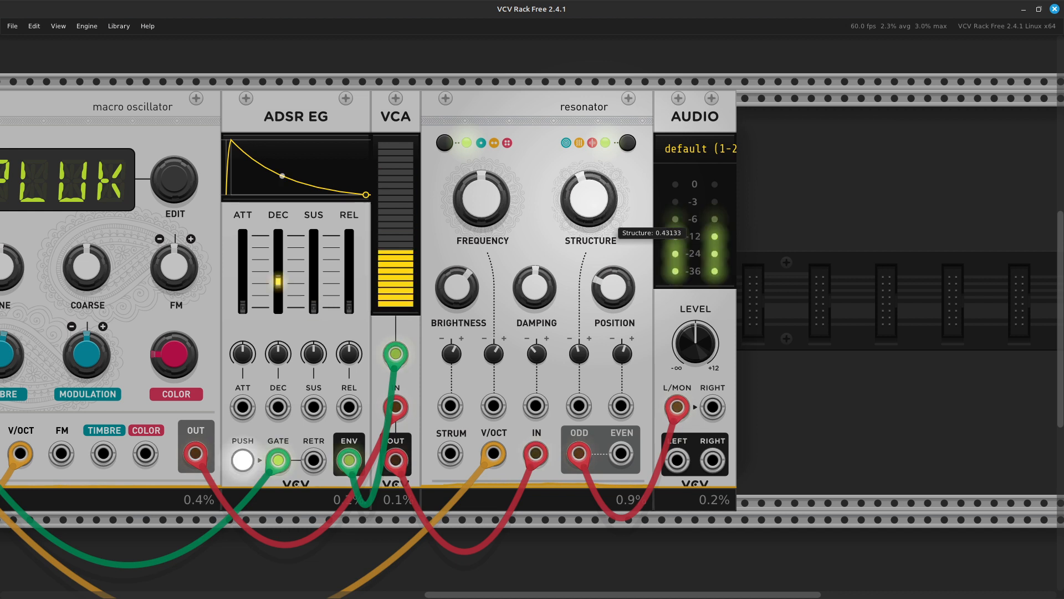
pyautogui.moveTo(610, 336); pyautogui.dragTo(610, 509)
pyautogui.moveTo(610, 443); pyautogui.dragTo(610, 192)
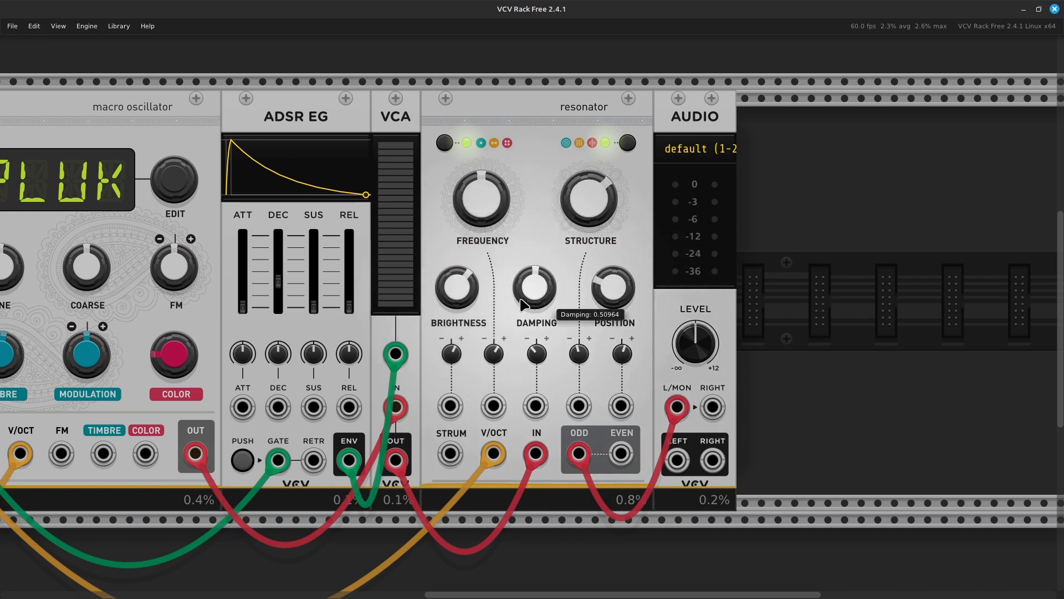
pyautogui.moveTo(458, 287)
pyautogui.mouseDown()
pyautogui.moveTo(457, 265)
pyautogui.moveTo(458, 314)
pyautogui.moveTo(457, 304)
pyautogui.mouseUp()
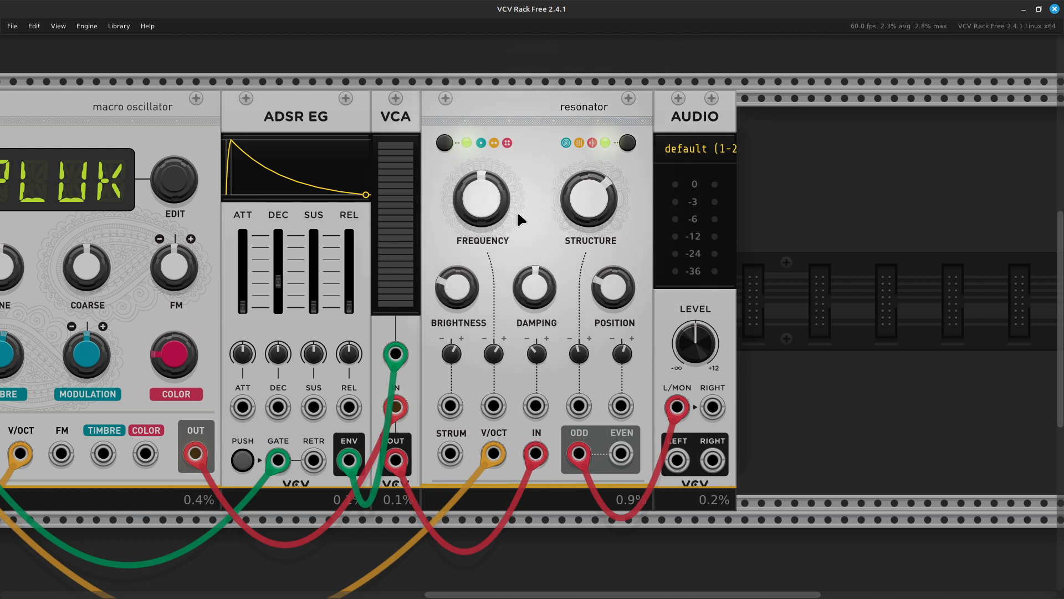
# - Set resonator FREQUENCY to about 21, raise BRIGHTNESS, and settle STRUCTURE around 0.35
pyautogui.moveTo(606, 212)
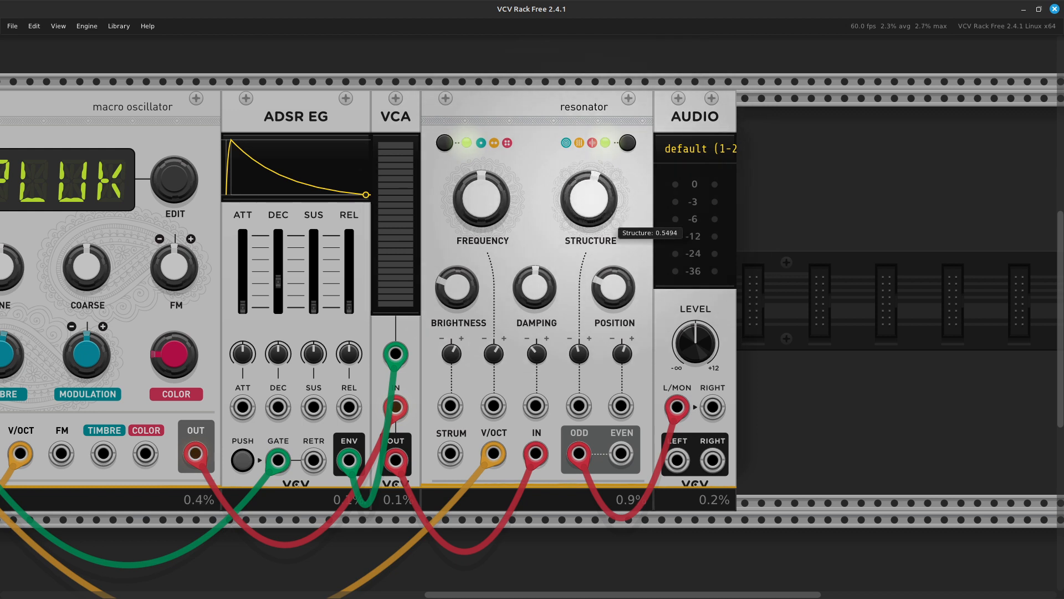
pyautogui.moveTo(589, 198); pyautogui.dragTo(588, 214)
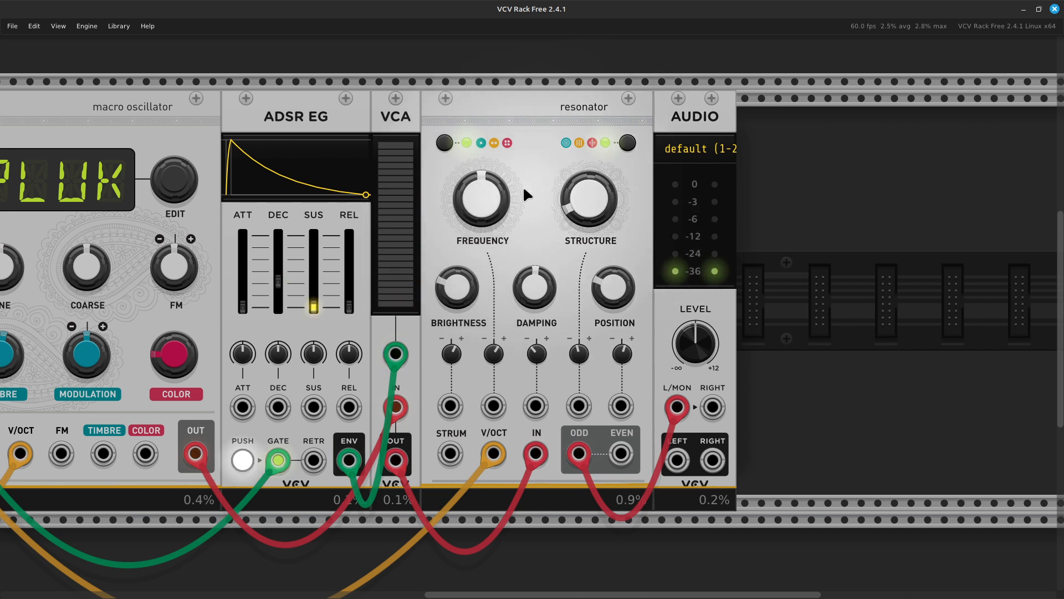
pyautogui.moveTo(482, 175)
pyautogui.moveTo(485, 206)
pyautogui.mouseDown()
pyautogui.moveTo(486, 244)
pyautogui.moveTo(485, 205)
pyautogui.mouseUp()
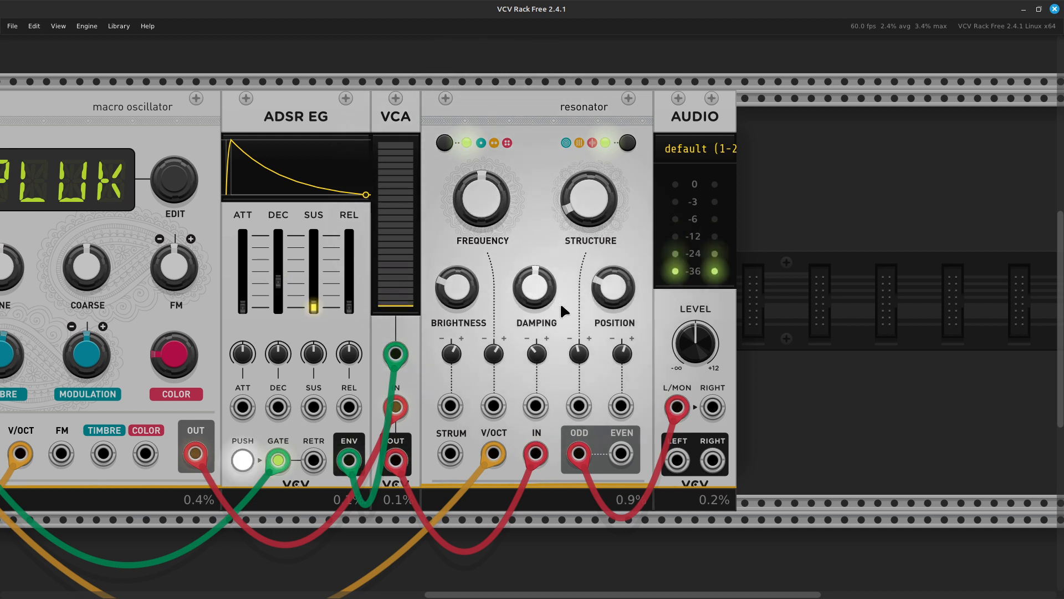
pyautogui.moveTo(449, 278); pyautogui.dragTo(449, 259)
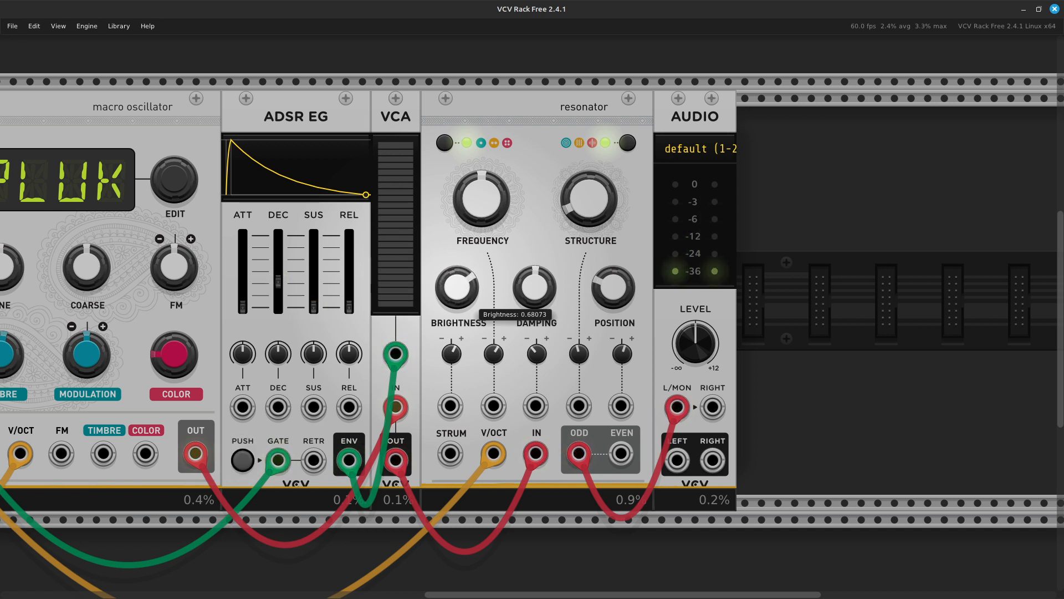
pyautogui.moveTo(449, 259); pyautogui.dragTo(449, 257)
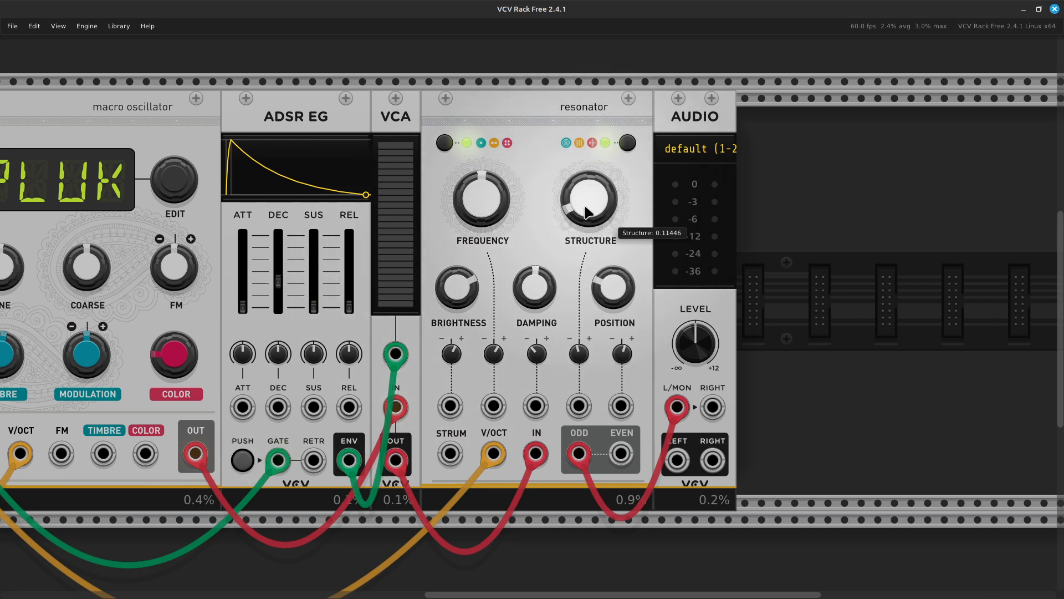
pyautogui.moveTo(588, 198)
pyautogui.mouseDown()
pyautogui.moveTo(589, 180)
pyautogui.moveTo(590, 195)
pyautogui.mouseUp()
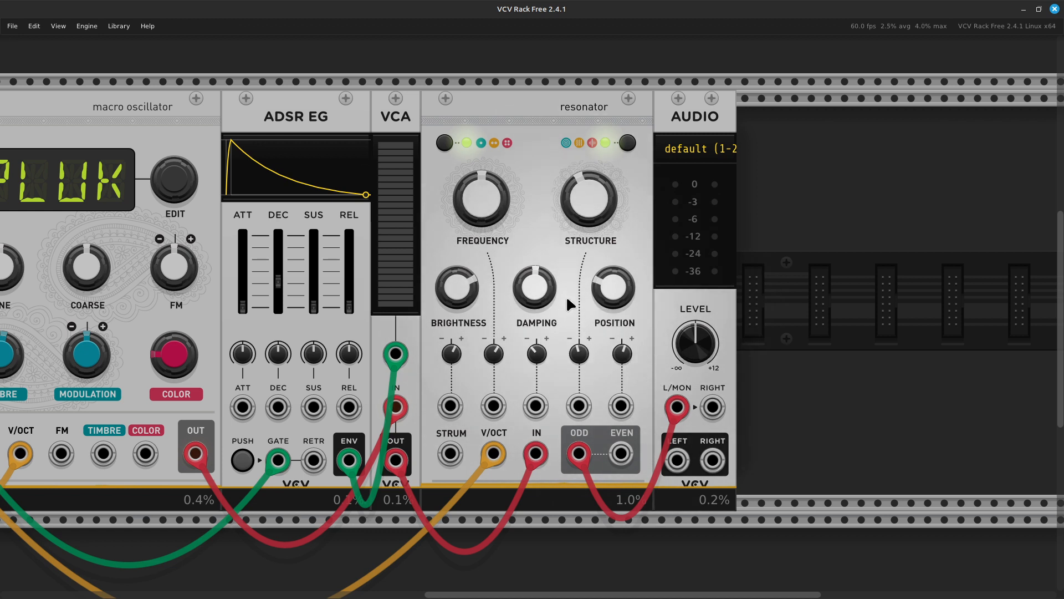
# - Set resonator DAMPING to about 0.58 and POSITION to about 0.055
pyautogui.moveTo(555, 295)
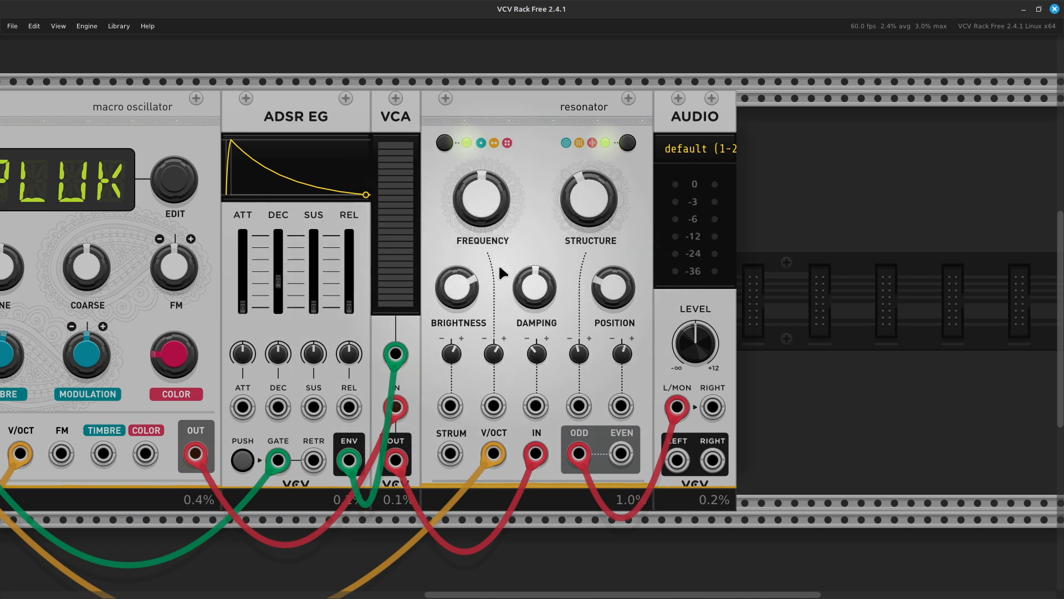
pyautogui.moveTo(526, 308)
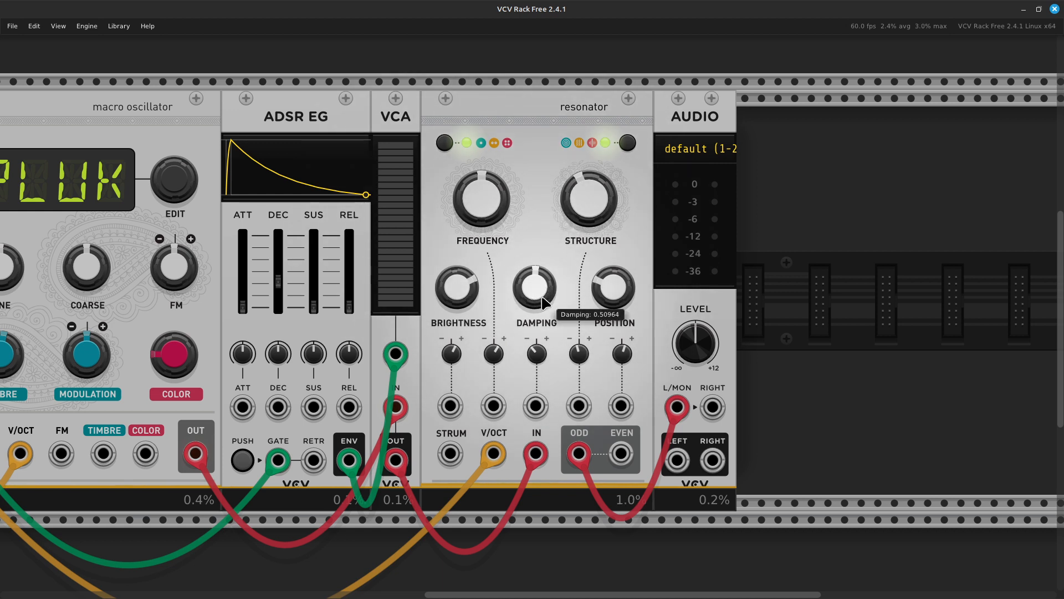
pyautogui.moveTo(535, 287); pyautogui.dragTo(535, 267)
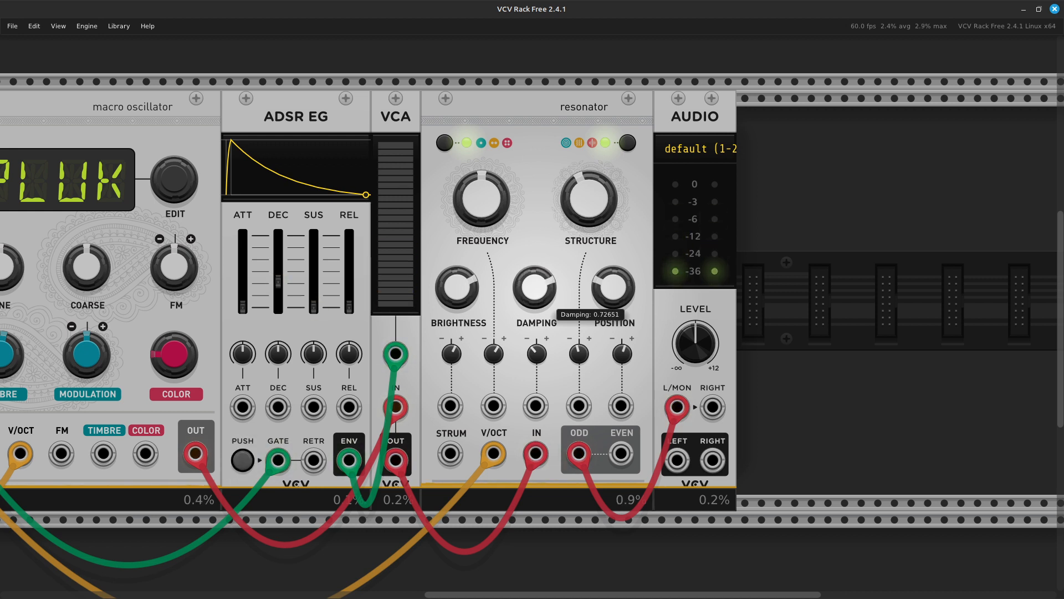
pyautogui.moveTo(535, 287); pyautogui.dragTo(534, 289)
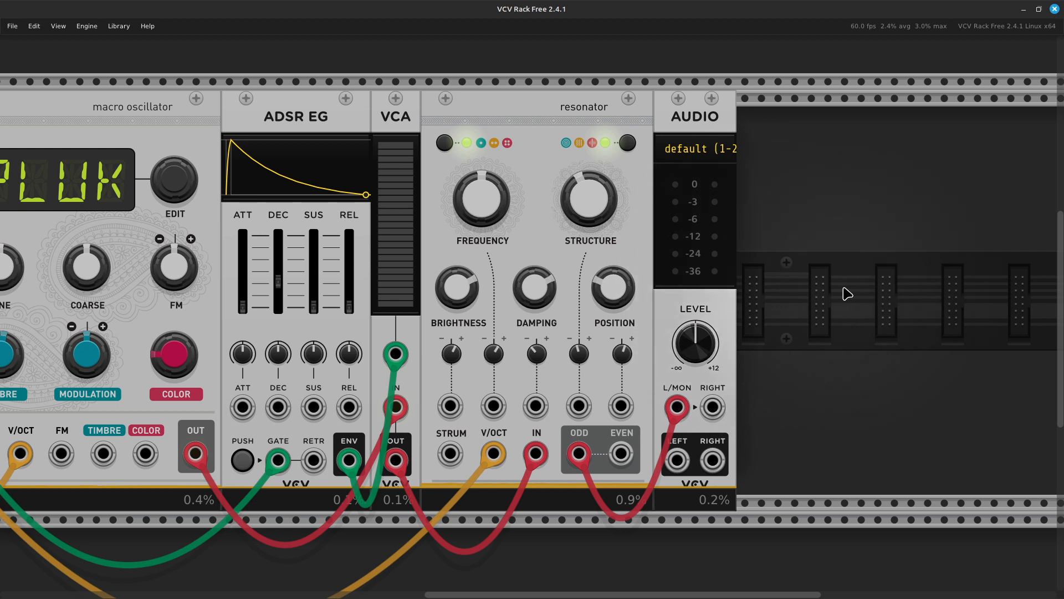
pyautogui.moveTo(555, 294)
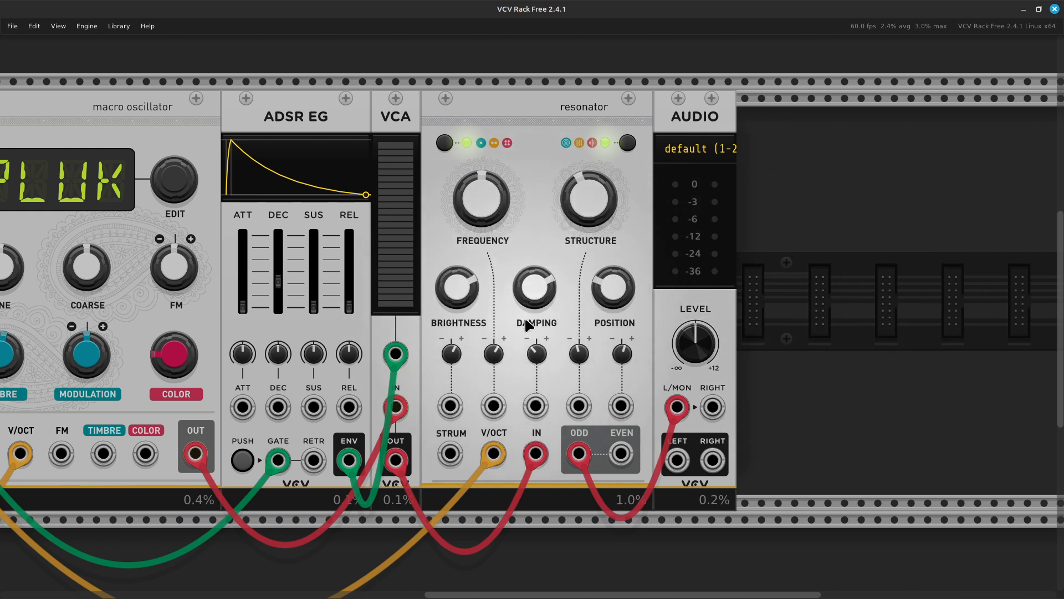
pyautogui.moveTo(536, 286); pyautogui.dragTo(536, 195)
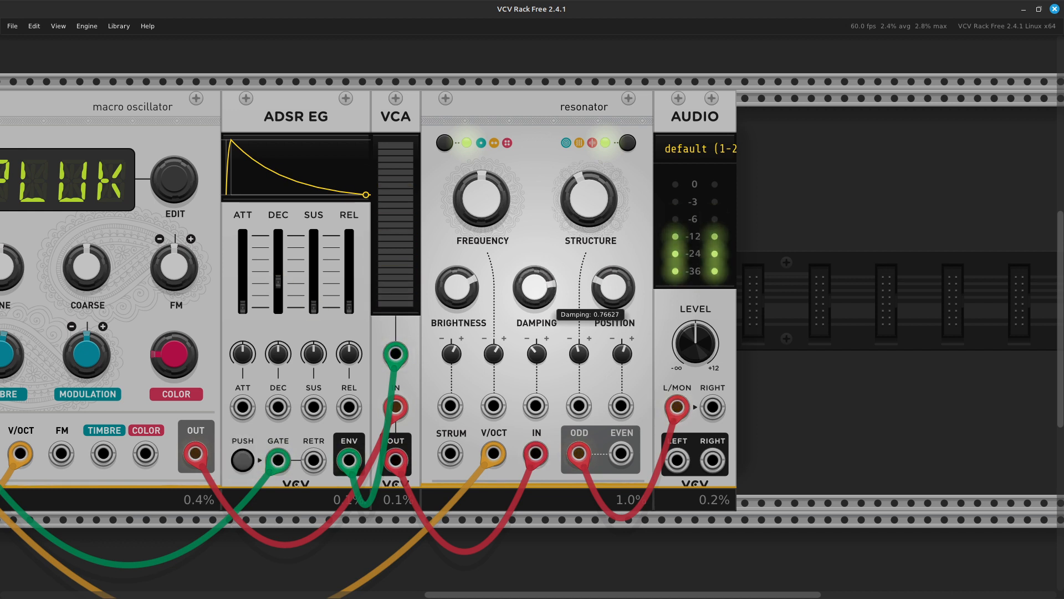
pyautogui.moveTo(536, 332)
pyautogui.mouseDown()
pyautogui.moveTo(535, 363)
pyautogui.moveTo(536, 343)
pyautogui.mouseUp()
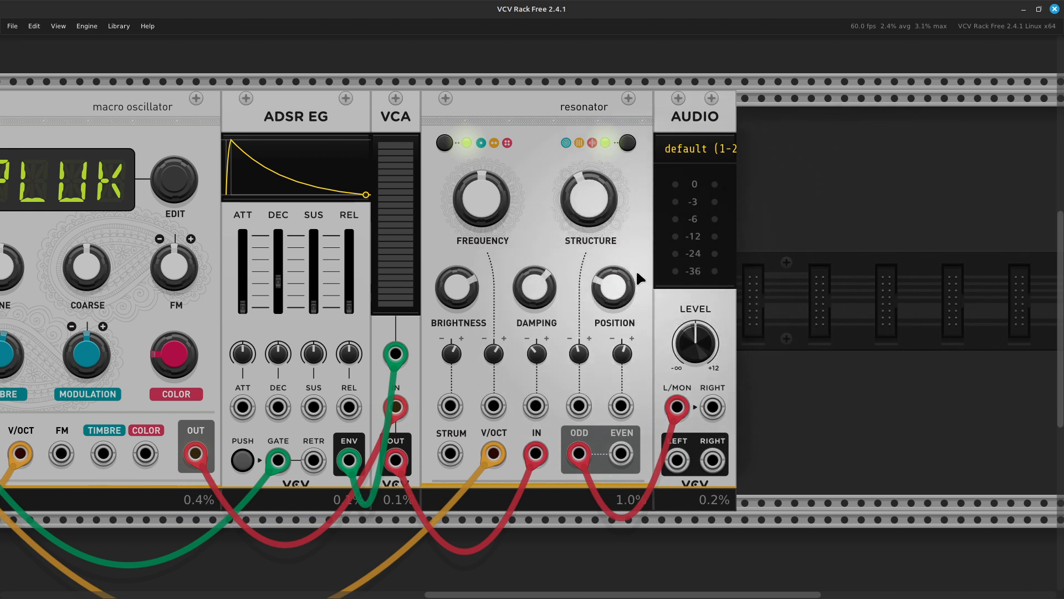
pyautogui.moveTo(615, 291)
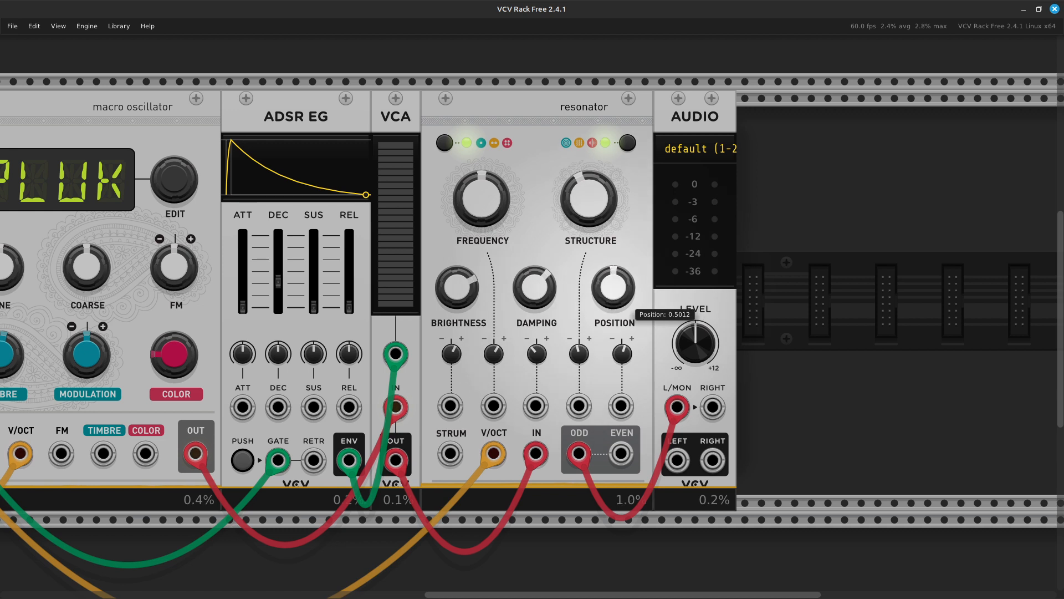
pyautogui.moveTo(620, 298); pyautogui.dragTo(620, 551)
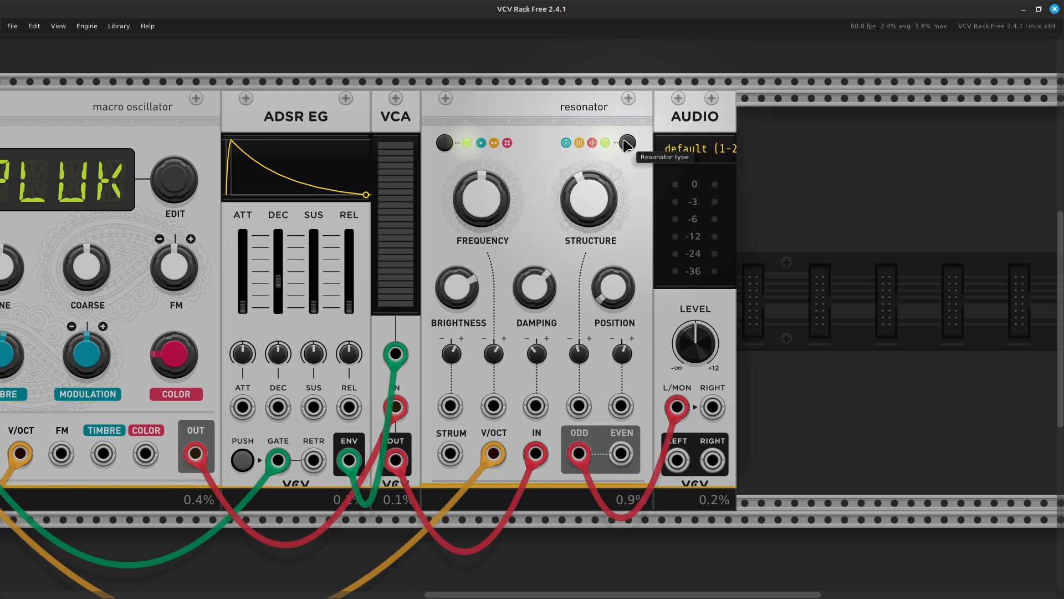
# - Cycle the resonator type through its models and stop on the red-indicated type
pyautogui.moveTo(602, 174)
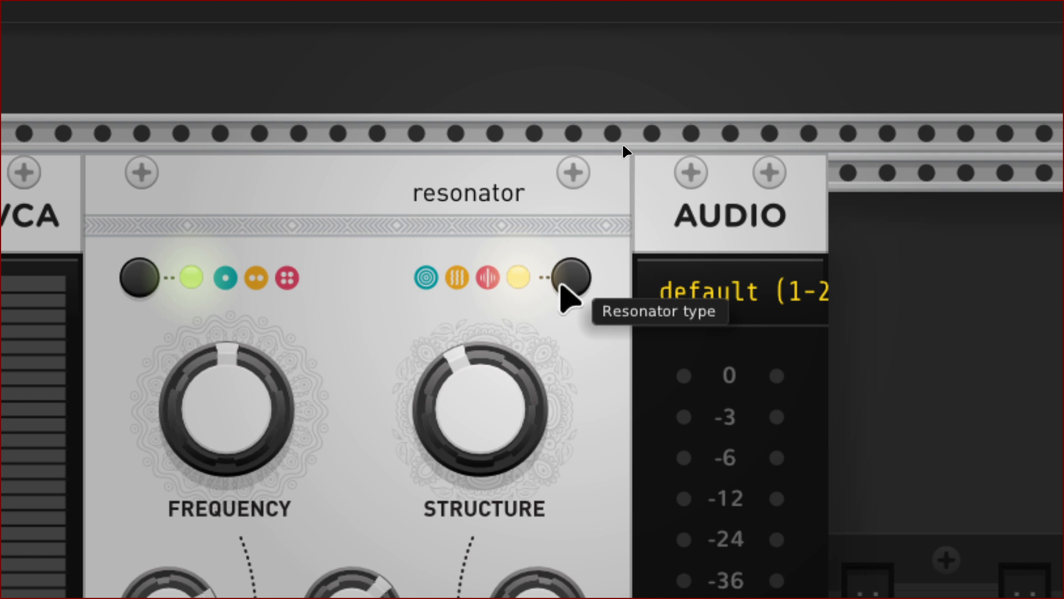
pyautogui.click(567, 284)
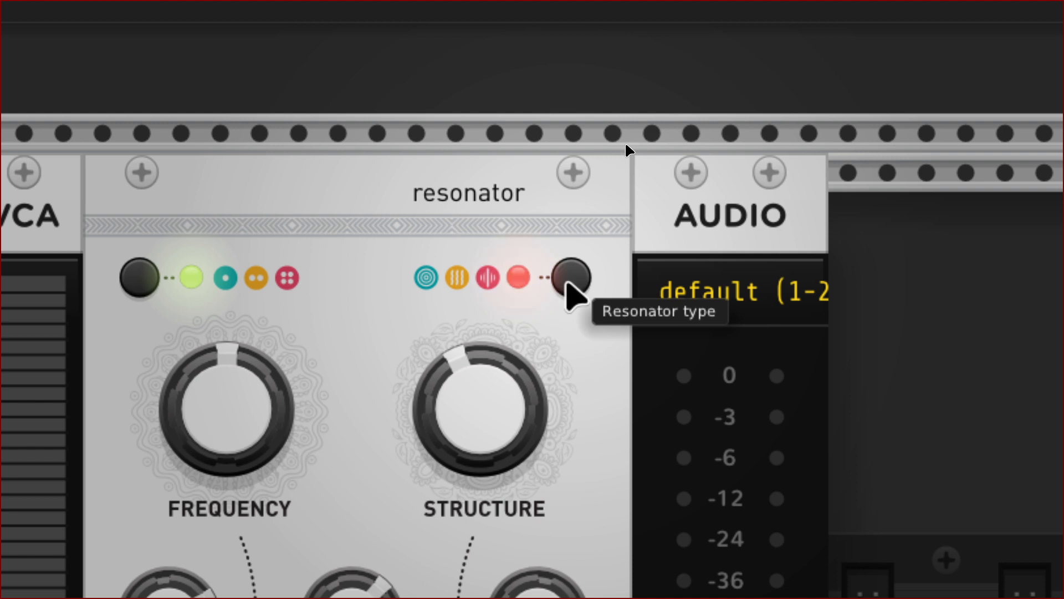
pyautogui.click(563, 283)
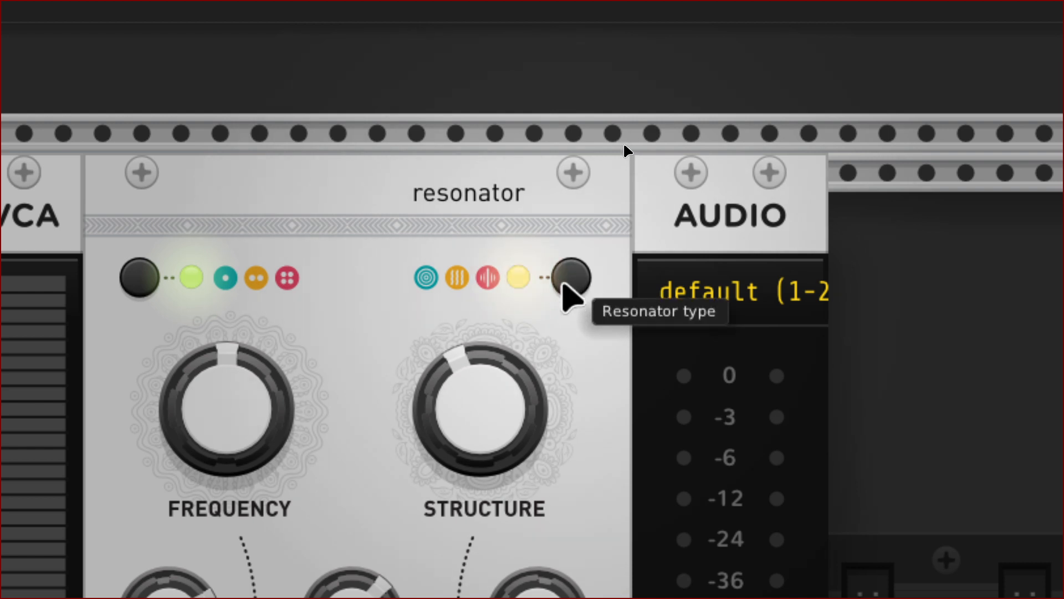
pyautogui.click(564, 284)
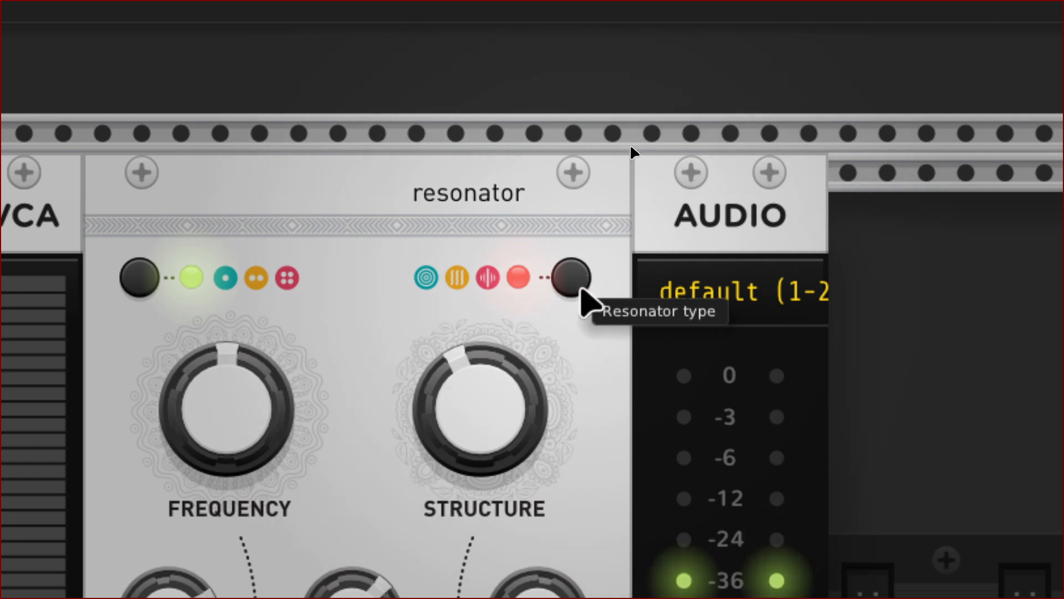
pyautogui.click(572, 280)
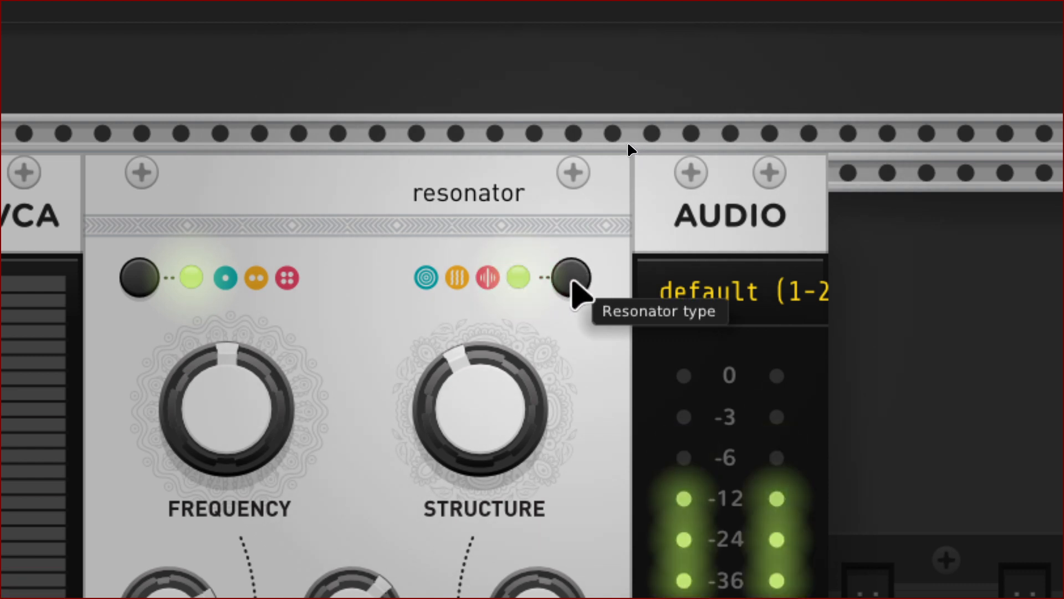
pyautogui.click(571, 280)
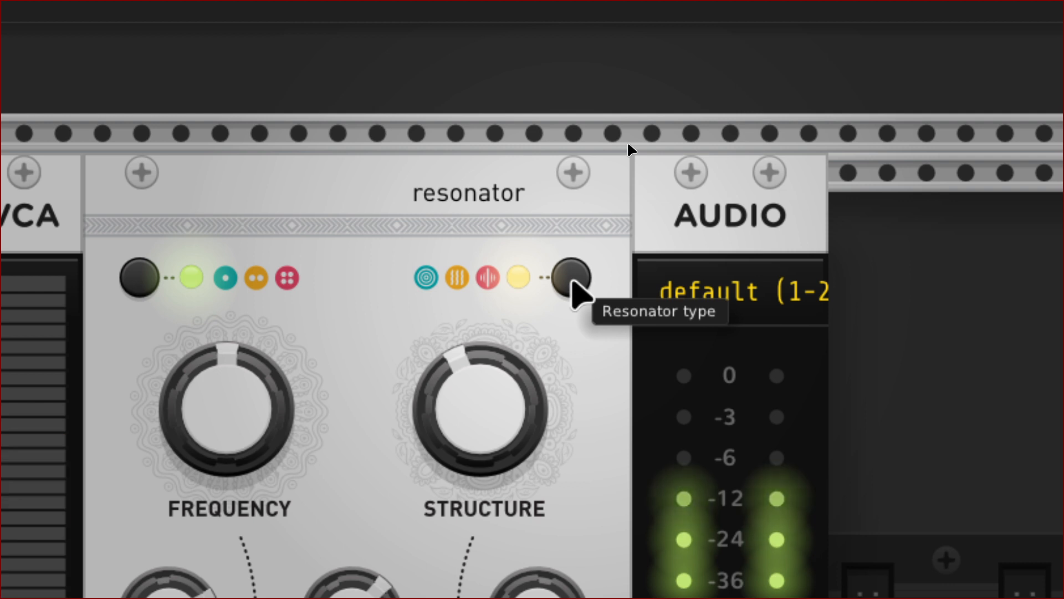
pyautogui.click(572, 280)
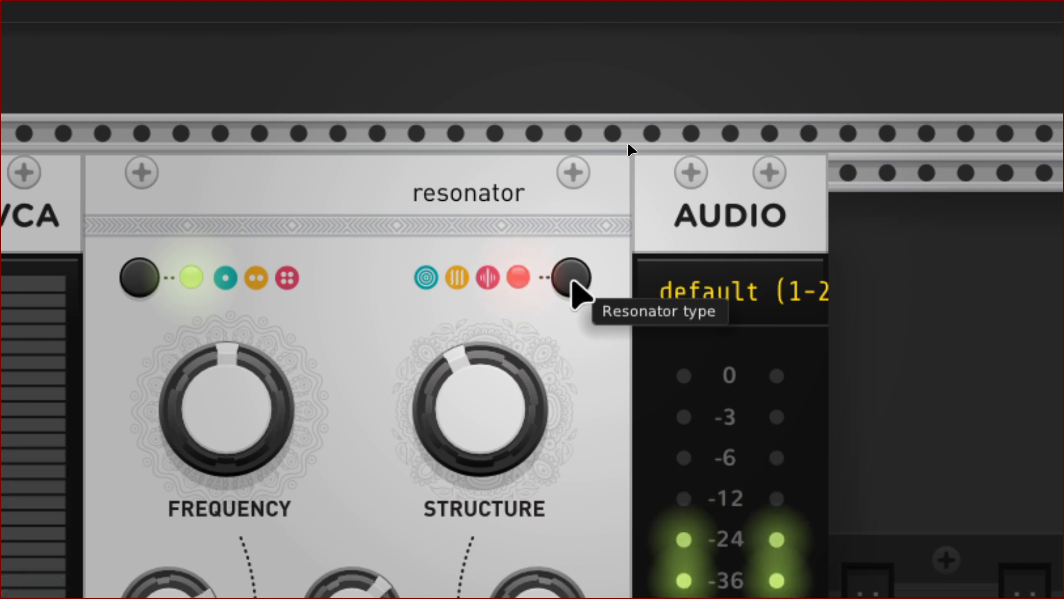
pyautogui.scroll(-2, 560, 296)
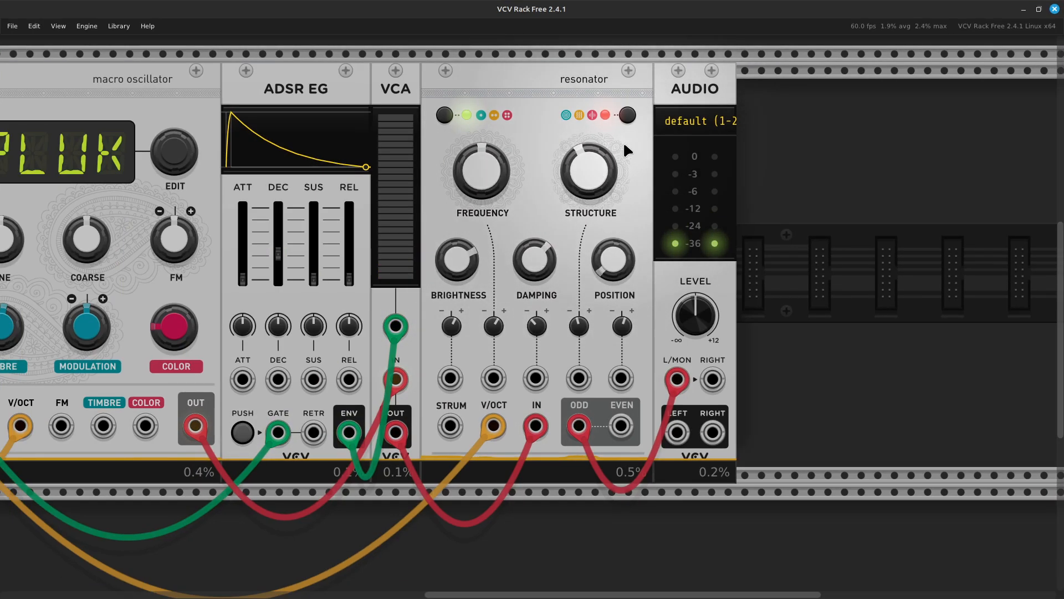
# - Turn resonator STRUCTURE up to about 0.58 and POSITION up to 0.84
pyautogui.moveTo(604, 177)
pyautogui.moveTo(605, 177); pyautogui.dragTo(604, 204)
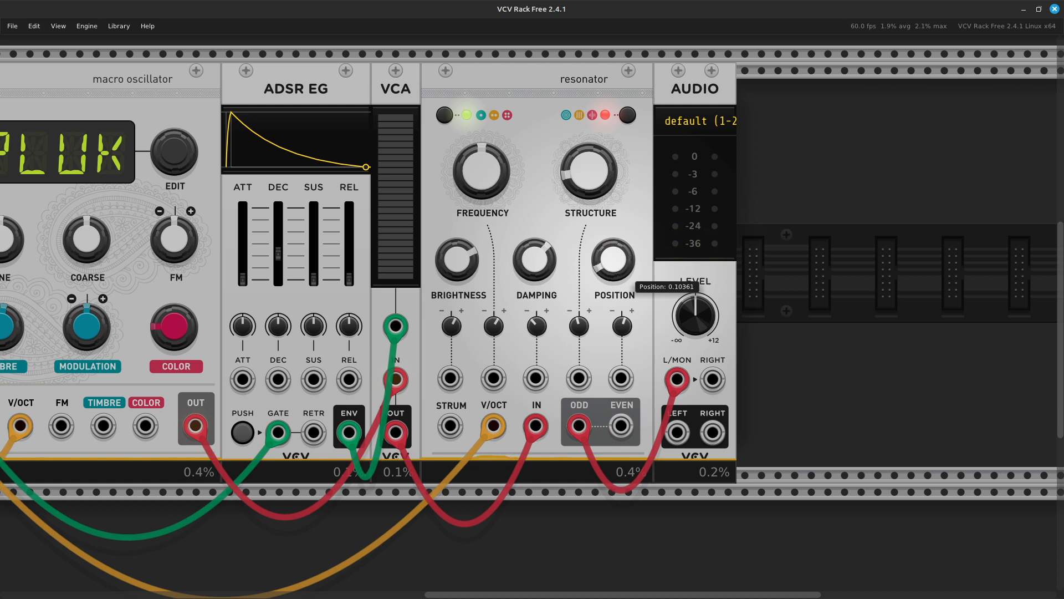
pyautogui.moveTo(613, 258); pyautogui.dragTo(613, 228)
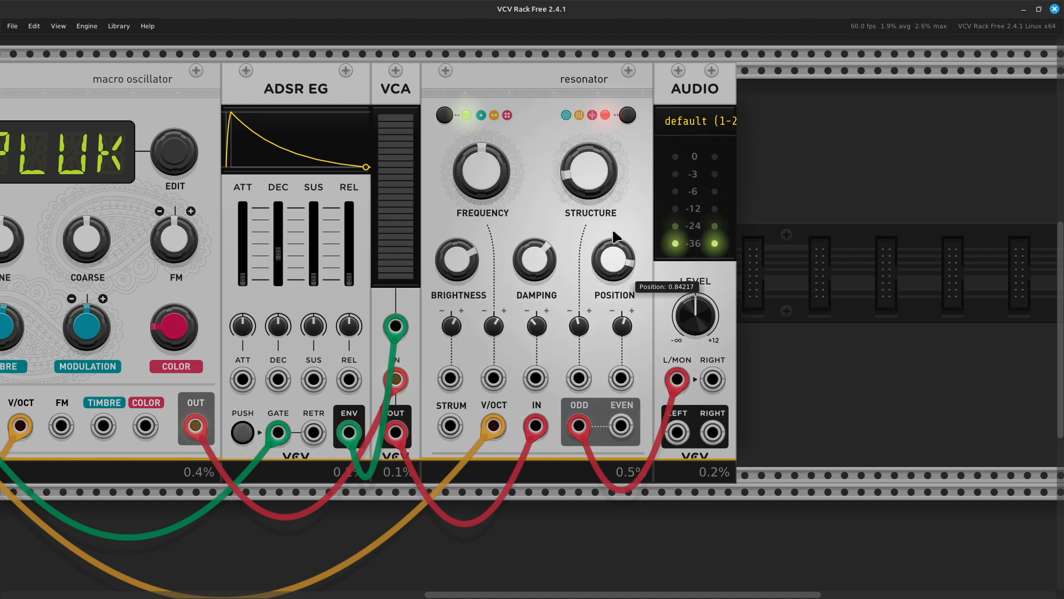
pyautogui.scroll(1, 588, 271)
pyautogui.scroll(1, 588, 274)
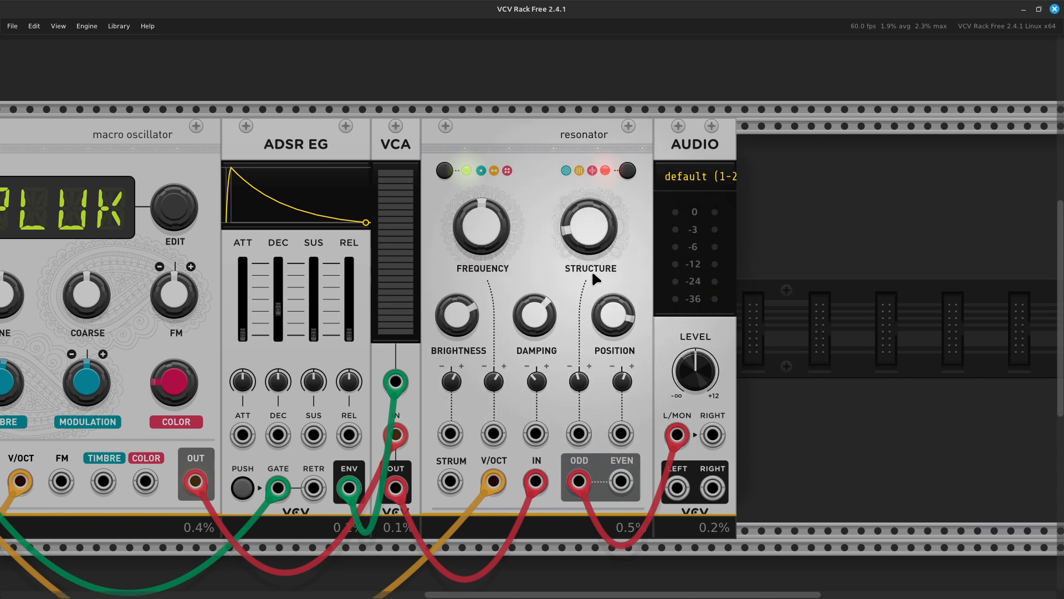
# - Toggle the resonator type between green and red, then step its Polyphony mode to red
pyautogui.click(626, 171)
pyautogui.click(627, 170)
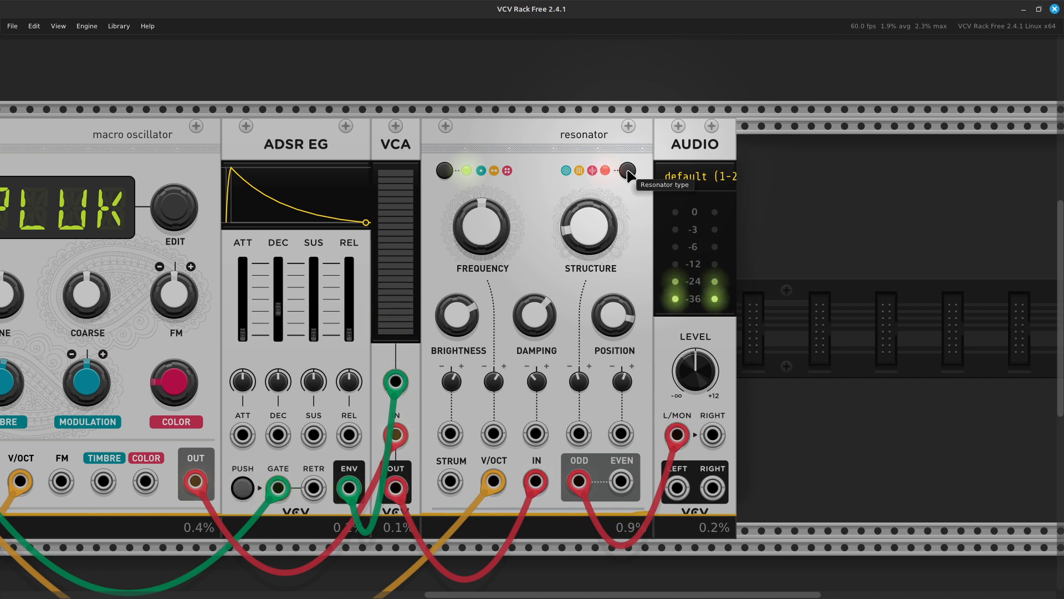
pyautogui.click(627, 171)
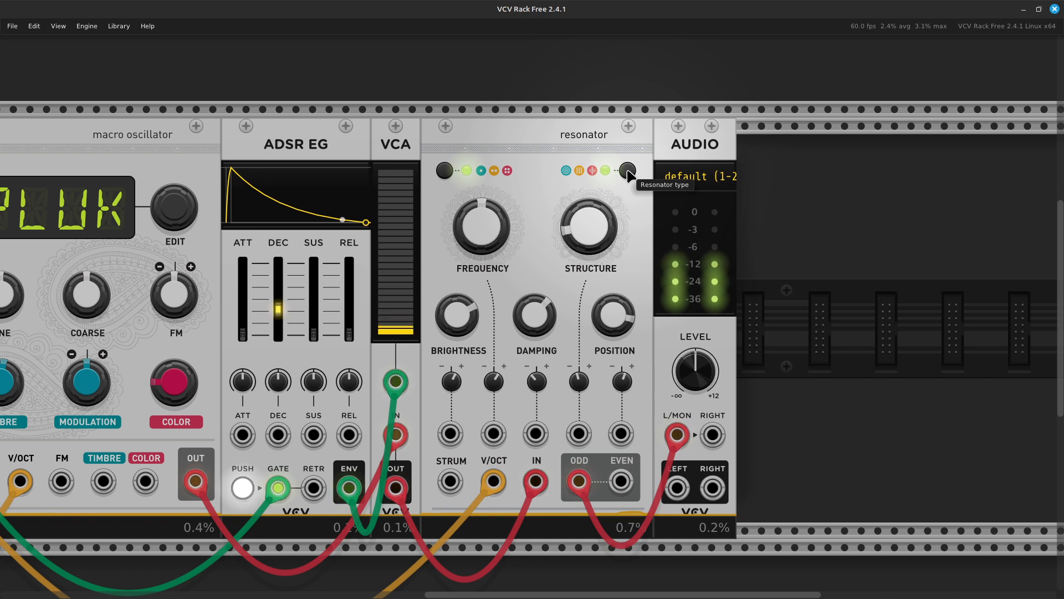
pyautogui.click(627, 171)
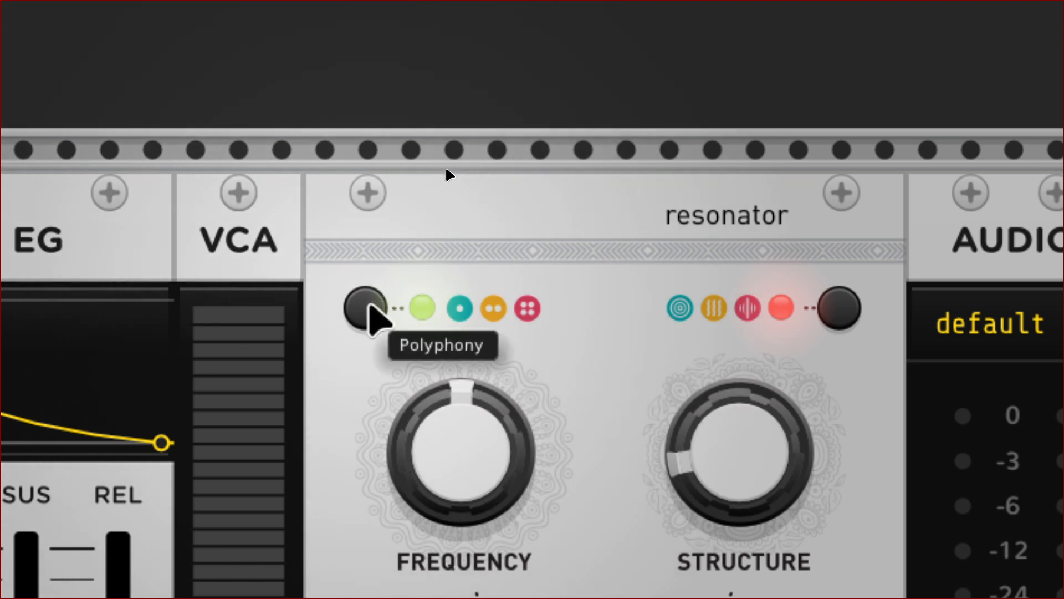
pyautogui.click(370, 308)
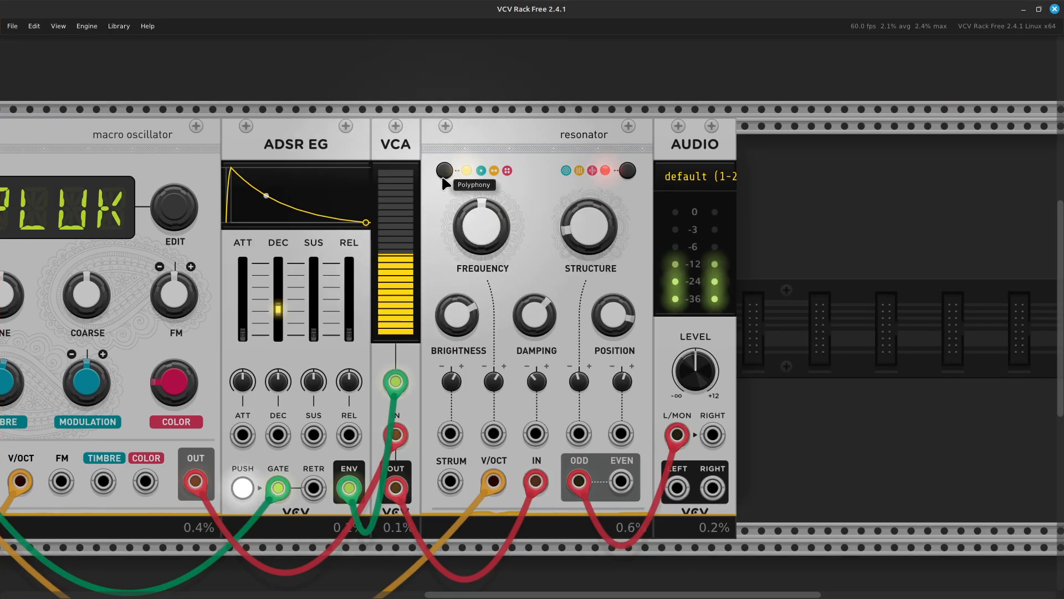
pyautogui.click(444, 171)
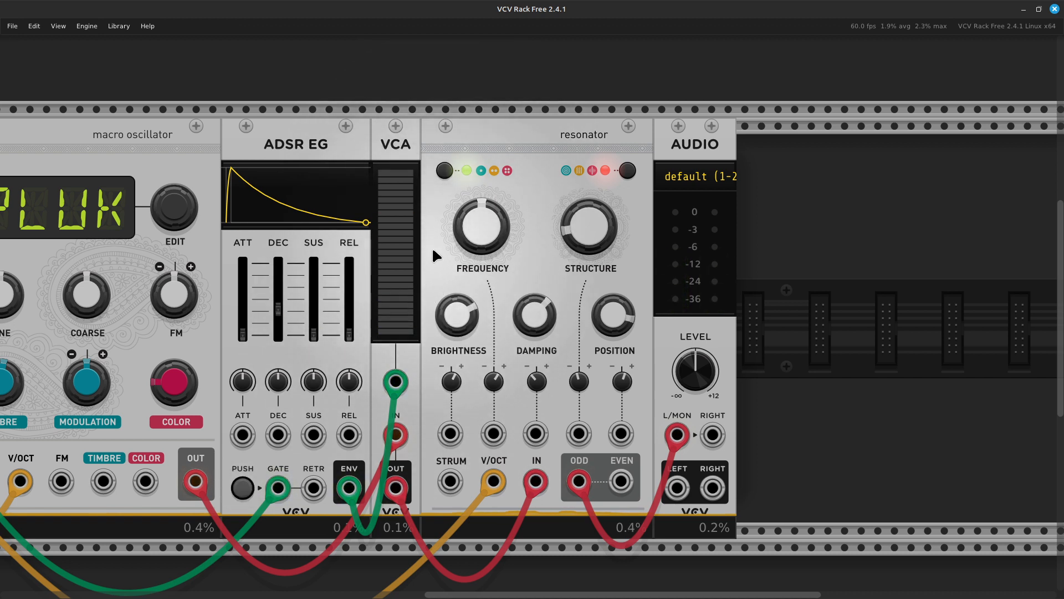
# - Move the red audio cable from resonator IN to the STRUM input
pyautogui.scroll(-1, 433, 254)
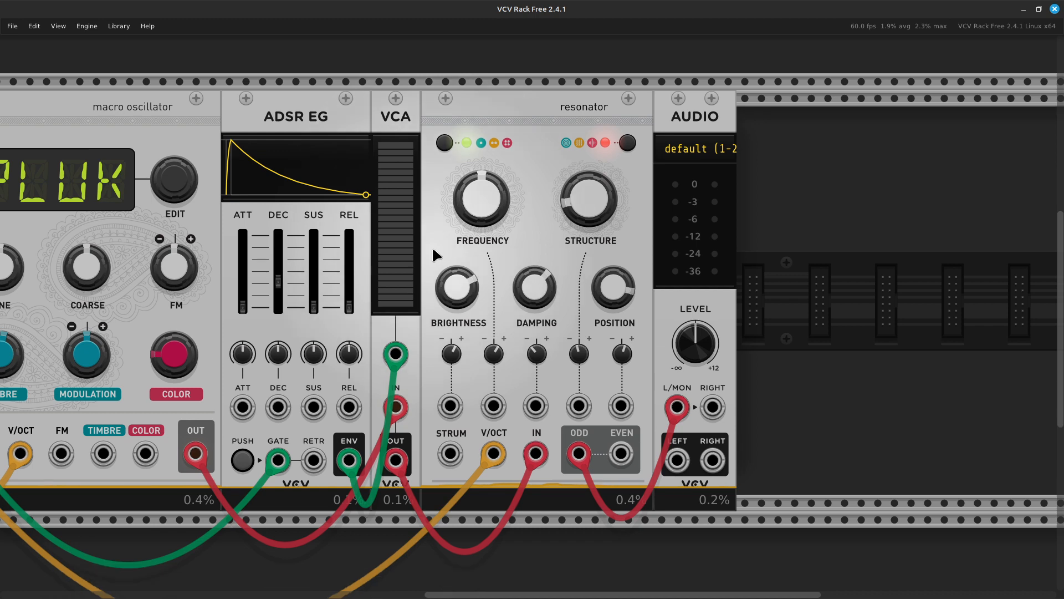
pyautogui.scroll(-1, 434, 254)
pyautogui.scroll(1, 434, 254)
pyautogui.scroll(1, 434, 254)
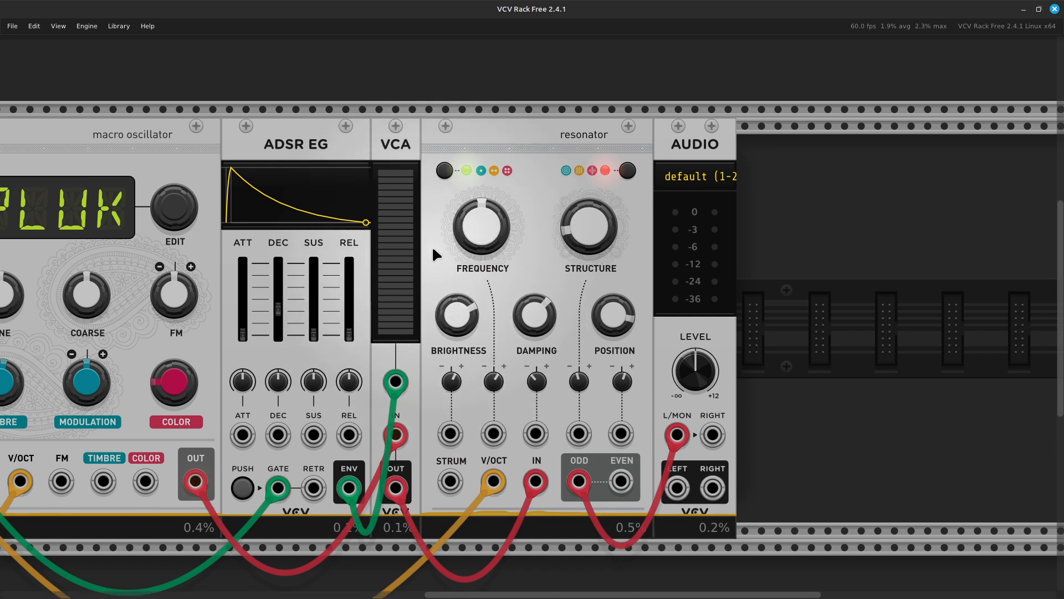
pyautogui.hscroll(-4, 433, 254)
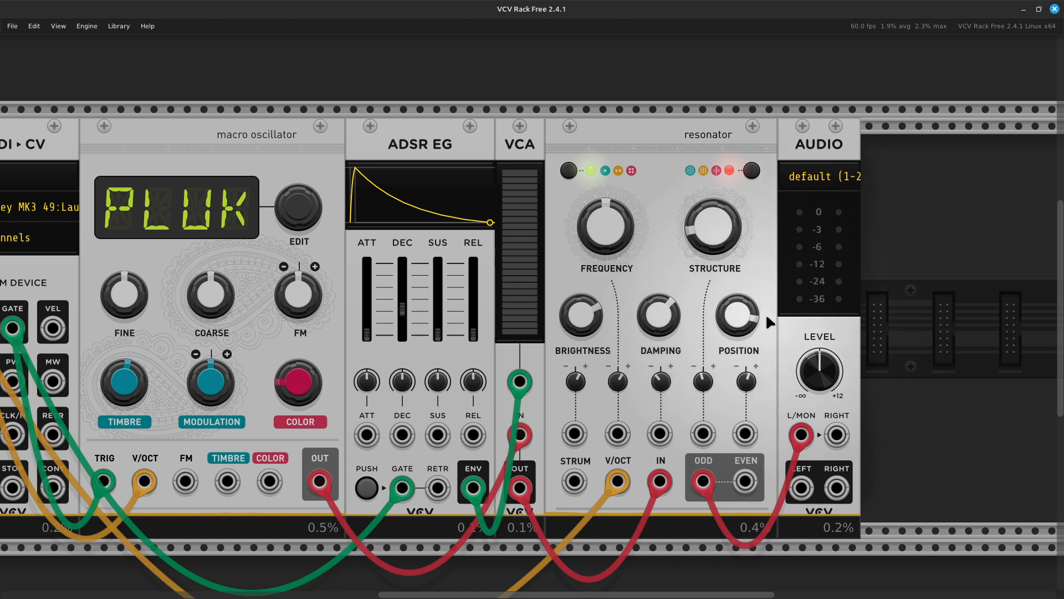
pyautogui.hscroll(5, 770, 321)
pyautogui.scroll(-2, 574, 342)
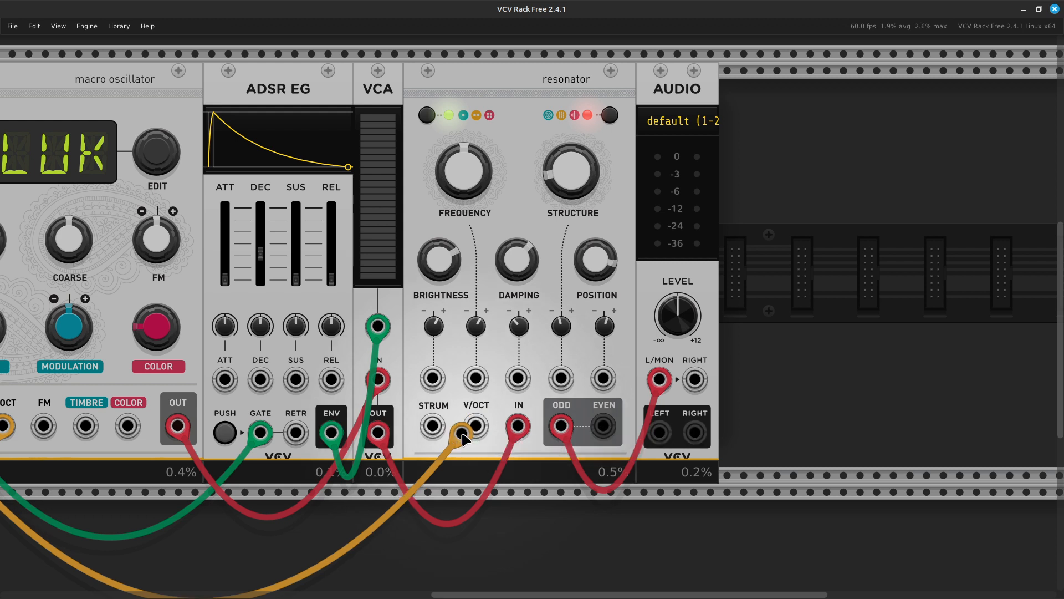
pyautogui.moveTo(517, 428); pyautogui.dragTo(432, 427)
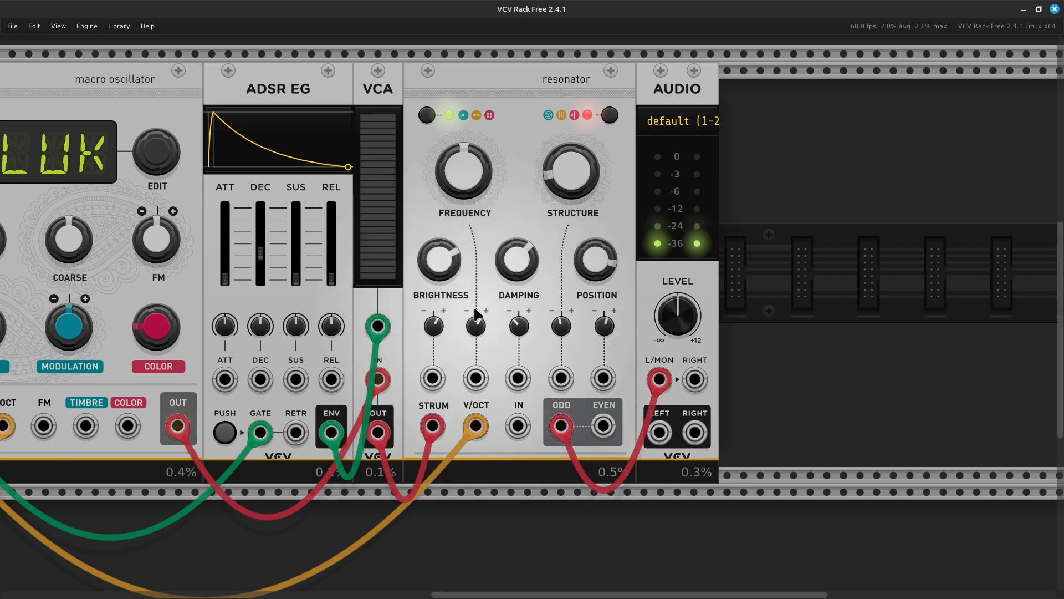
# - Lower resonator POSITION to about 0.22 and advance the Polyphony mode
pyautogui.moveTo(589, 267); pyautogui.dragTo(572, 315)
pyautogui.moveTo(591, 274)
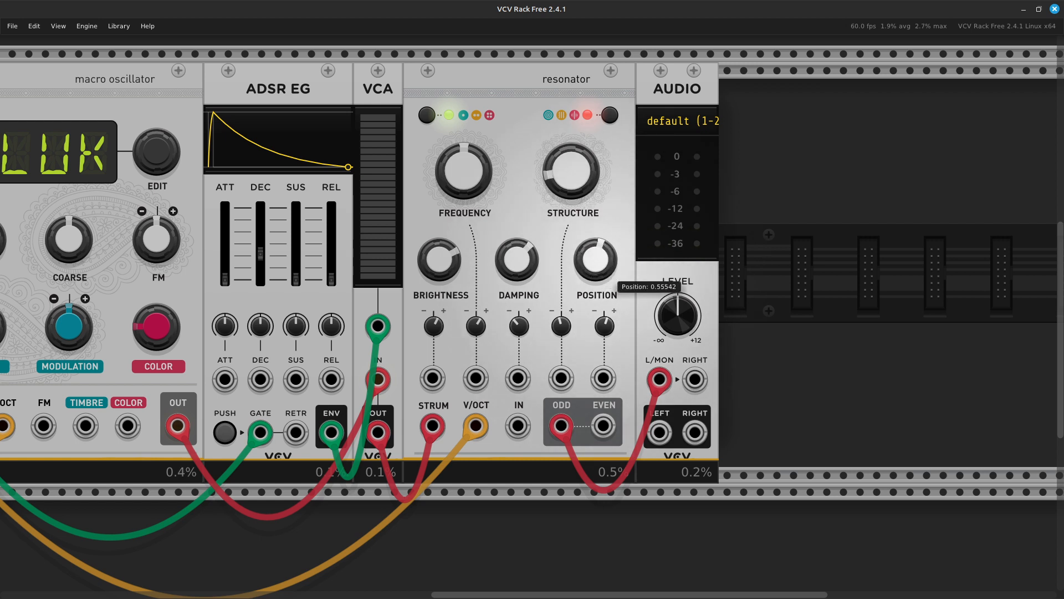
pyautogui.moveTo(609, 273); pyautogui.dragTo(609, 391)
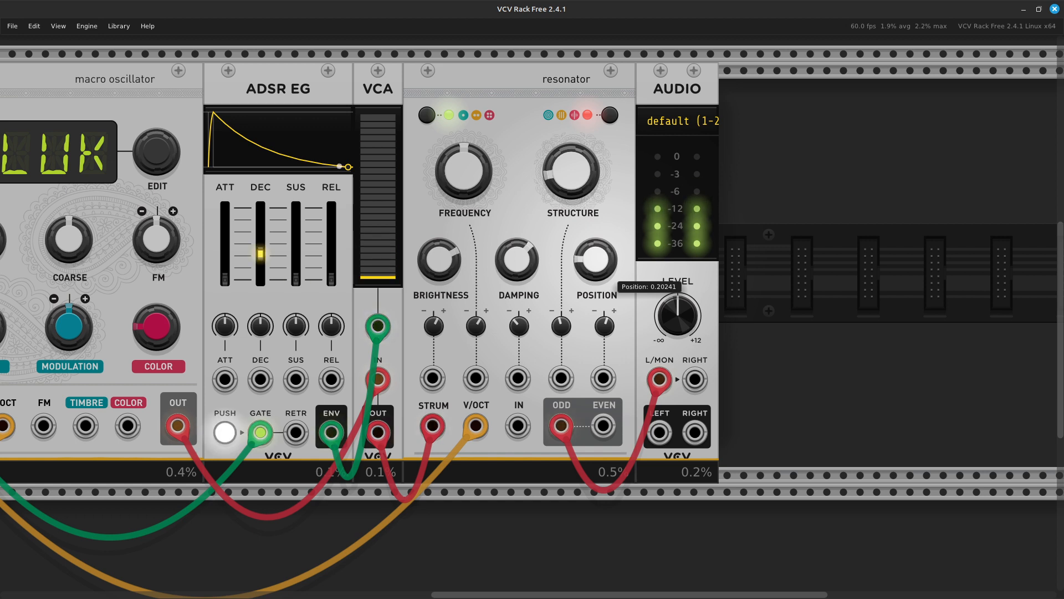
pyautogui.moveTo(609, 273); pyautogui.dragTo(609, 266)
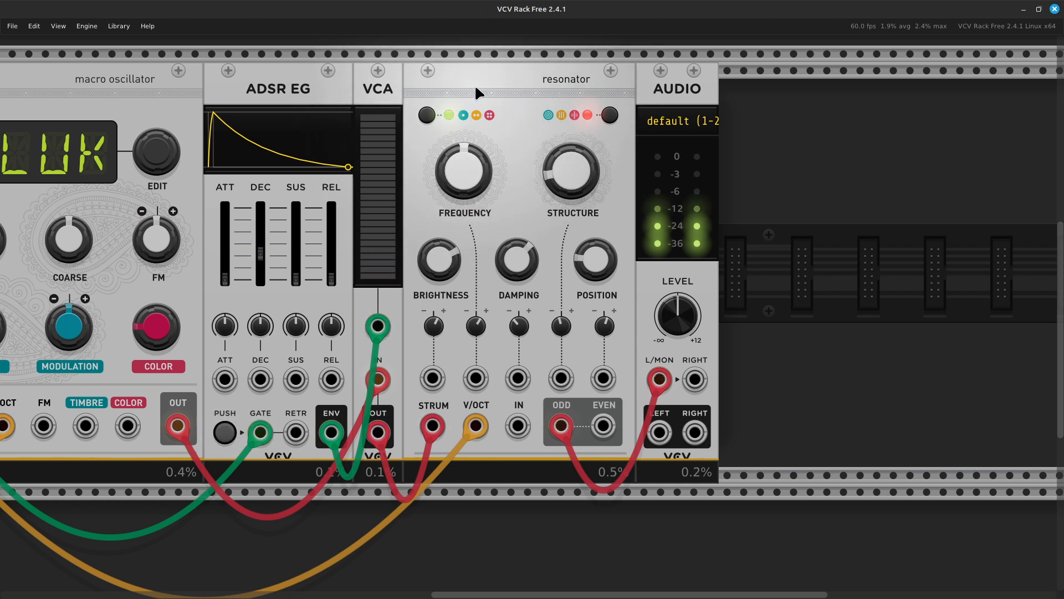
pyautogui.click(427, 114)
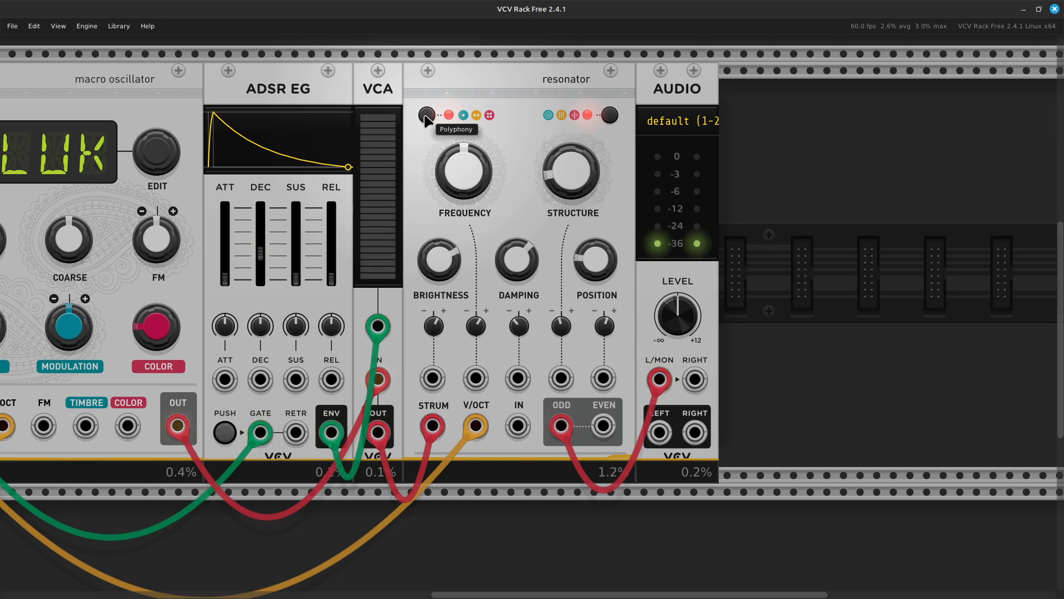
pyautogui.hscroll(-5, 428, 119)
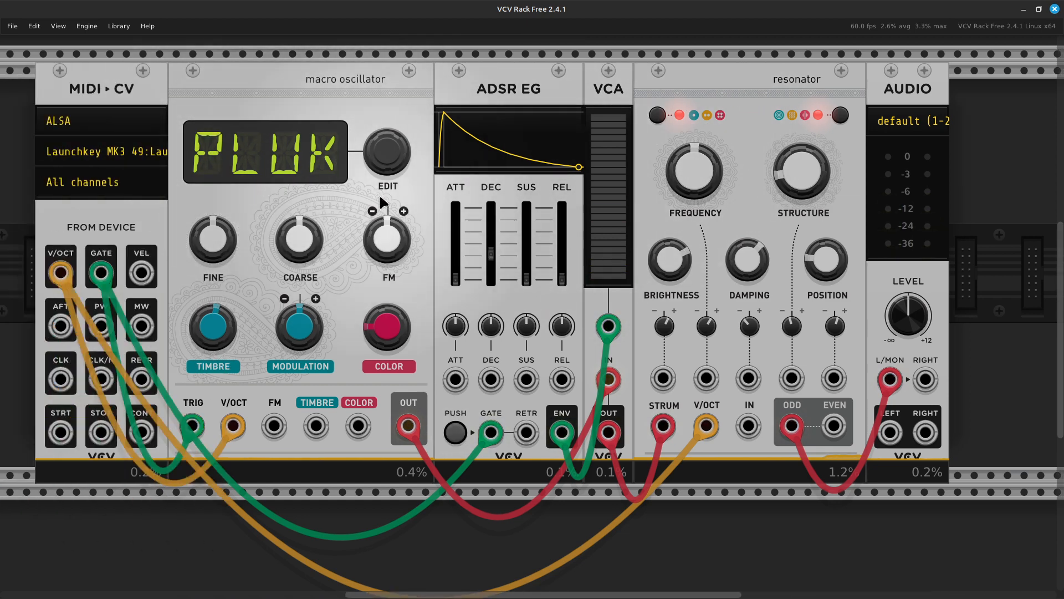
pyautogui.hscroll(5, 582, 300)
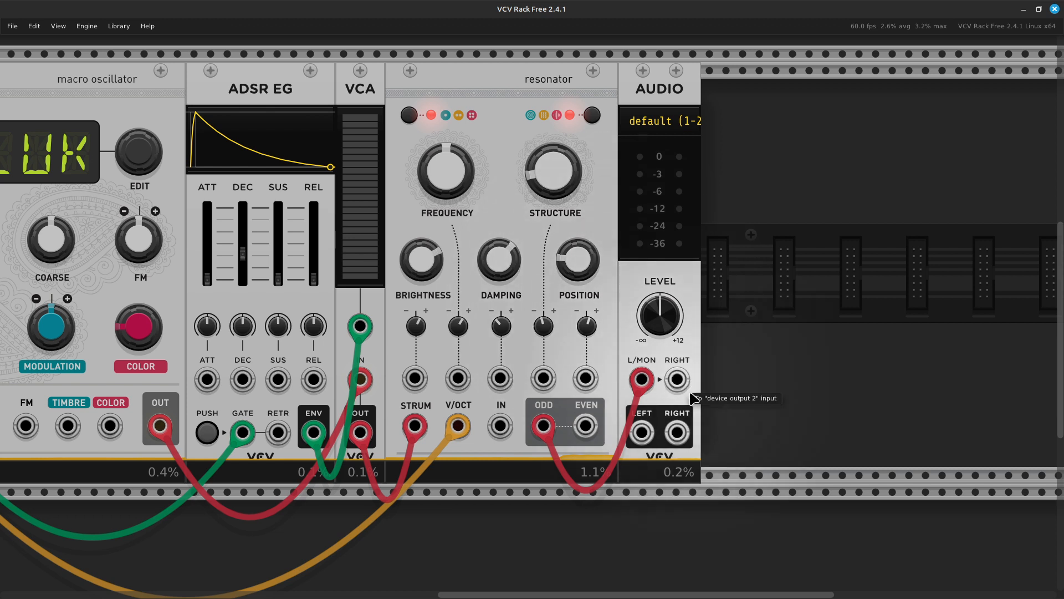
# - Patch a new cable from the resonator's EVEN output into AUDIO's RIGHT input
pyautogui.rightClick(587, 426)
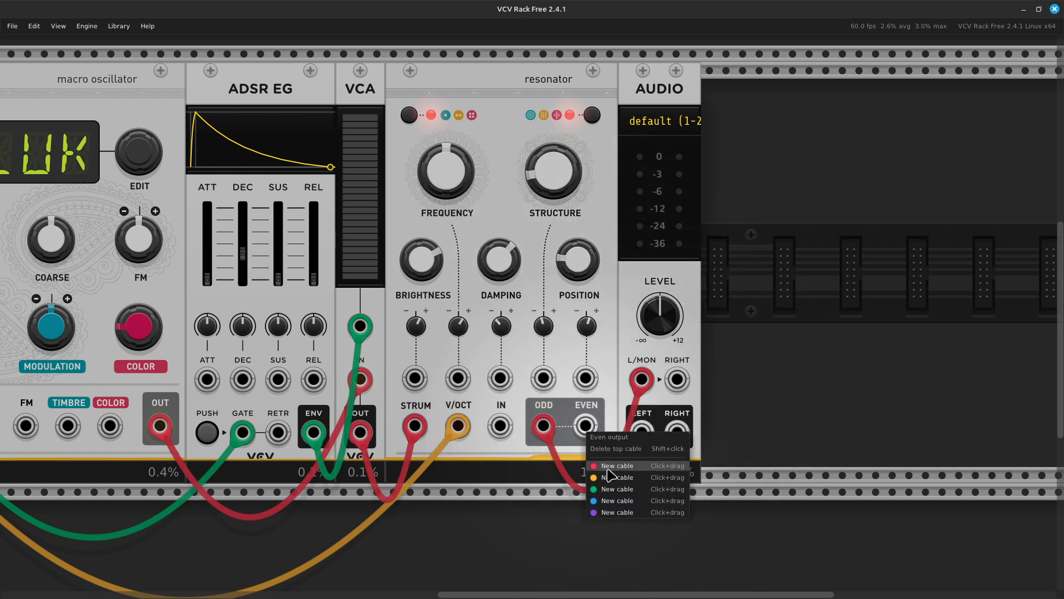
pyautogui.moveTo(609, 467); pyautogui.dragTo(678, 381)
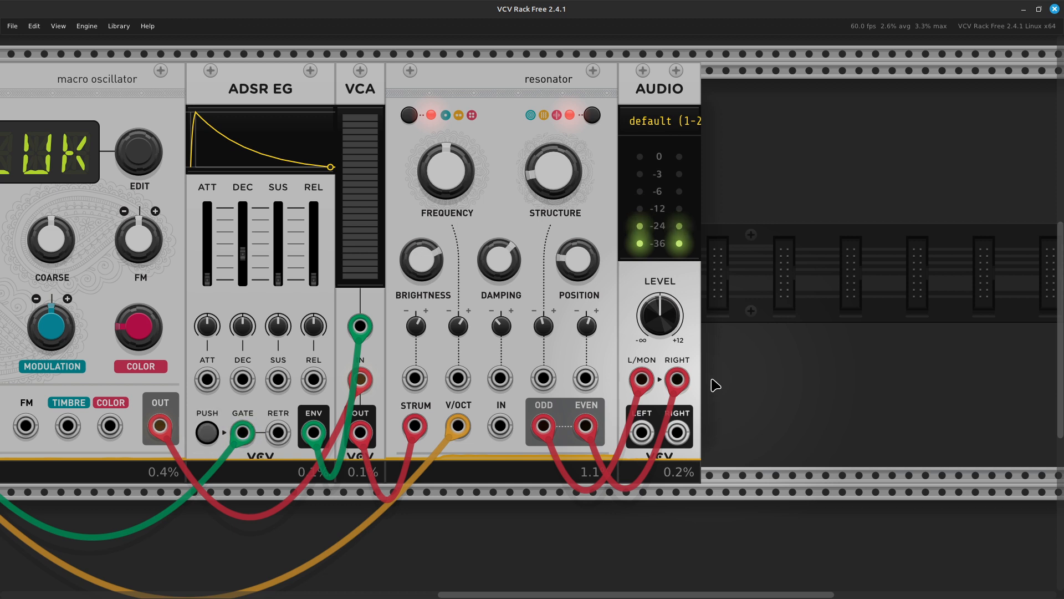
pyautogui.hscroll(5, 715, 386)
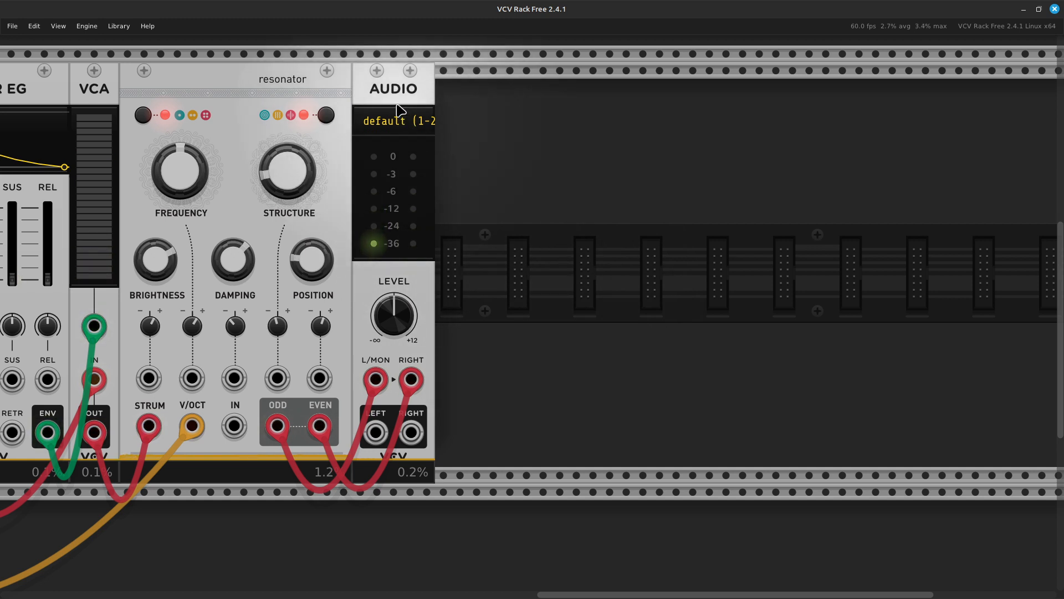
# - Slide the AUDIO module right to leave space, and check its device list without changes
pyautogui.moveTo(392, 104); pyautogui.dragTo(537, 113)
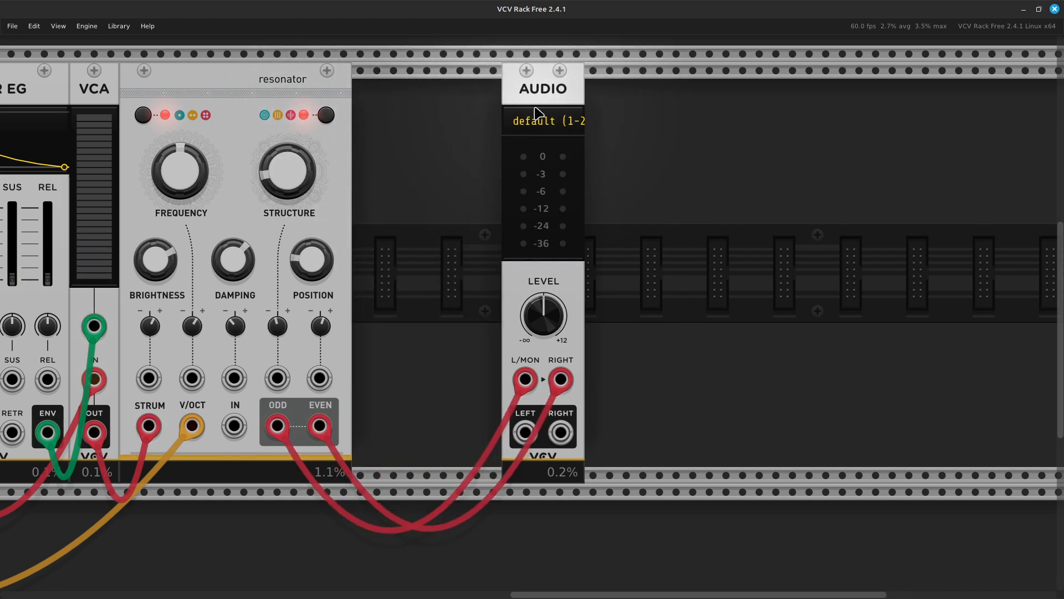
pyautogui.click(545, 113)
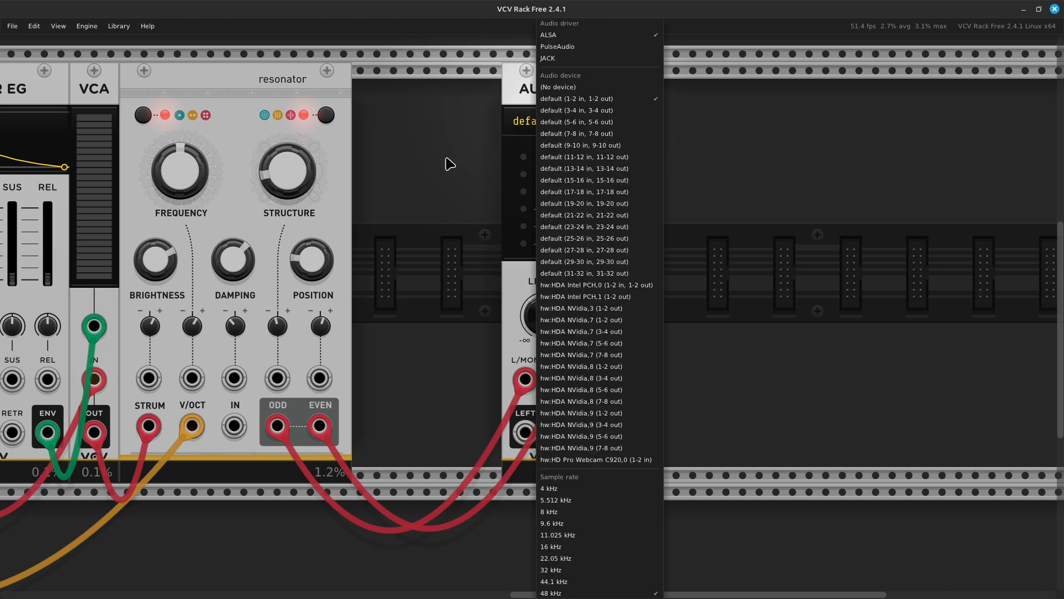
pyautogui.click(464, 150)
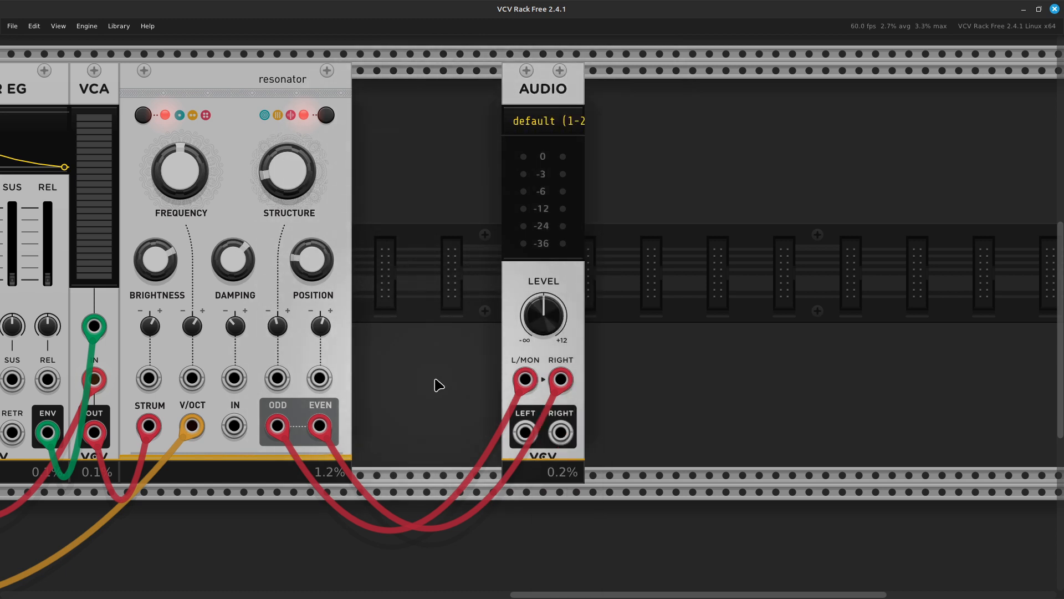
# - Search 'mixer' in the module browser and place a VCA Mix module in the gap
pyautogui.rightClick(411, 325)
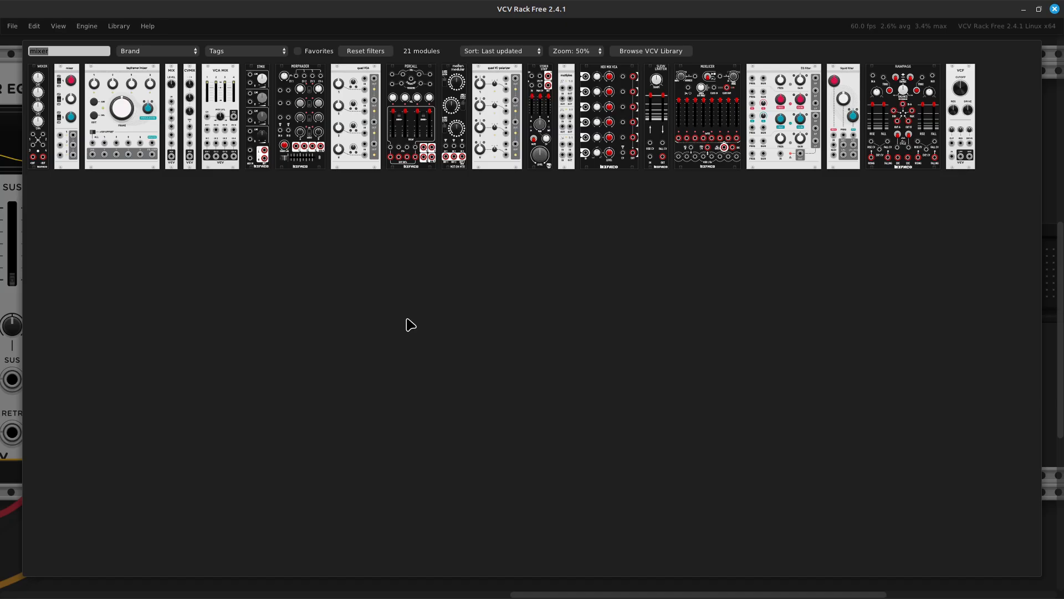
pyautogui.press('BackSpace')
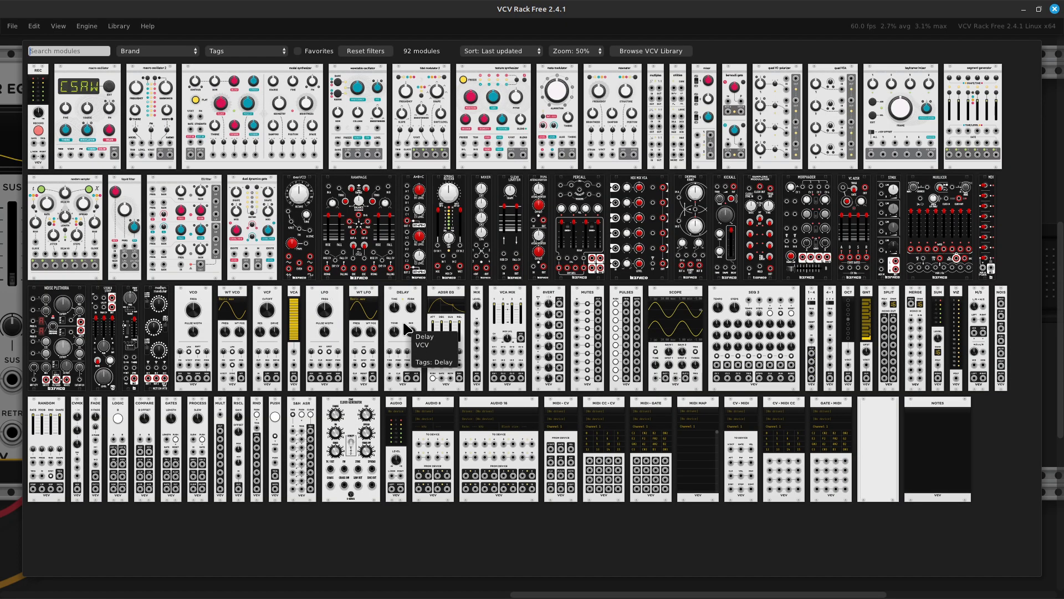
pyautogui.write('mixer')
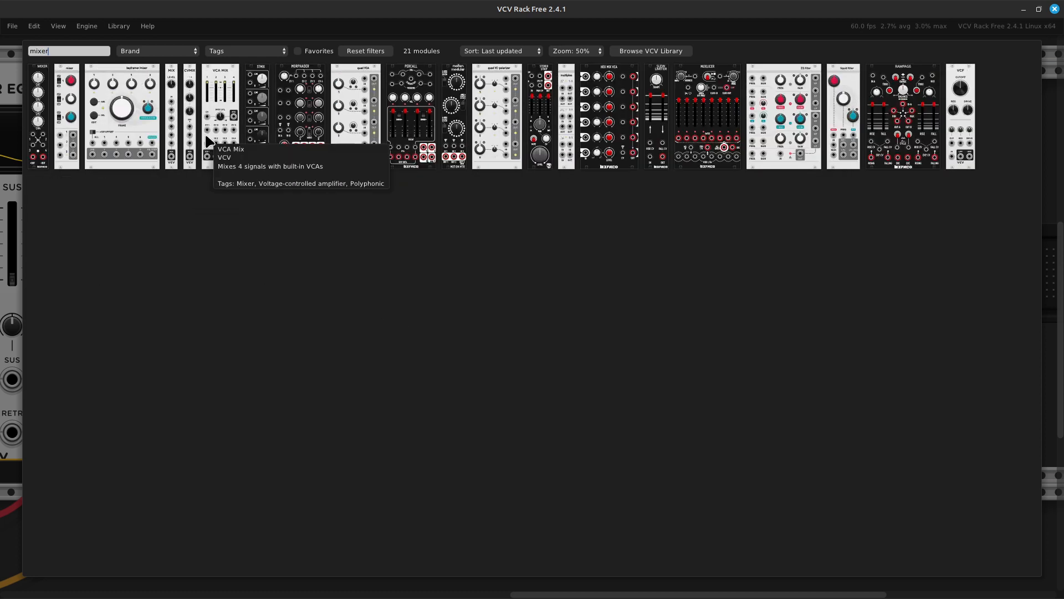
pyautogui.click(213, 138)
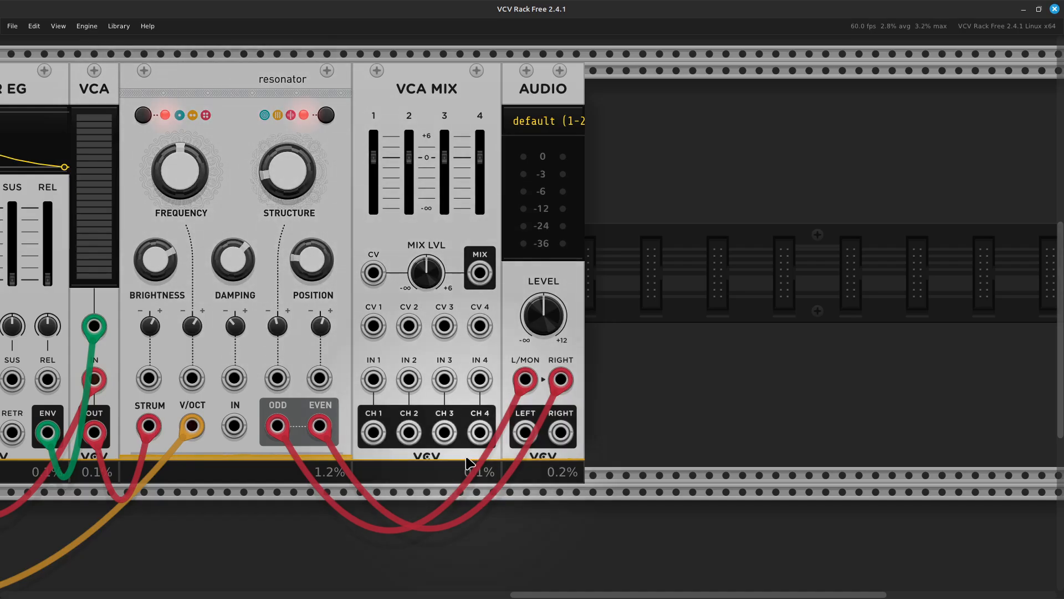
# - Move the ODD and EVEN cables to VCA MIX IN 1 and IN 2, and cable MIX to AUDIO L/MON
pyautogui.moveTo(524, 381); pyautogui.dragTo(373, 379)
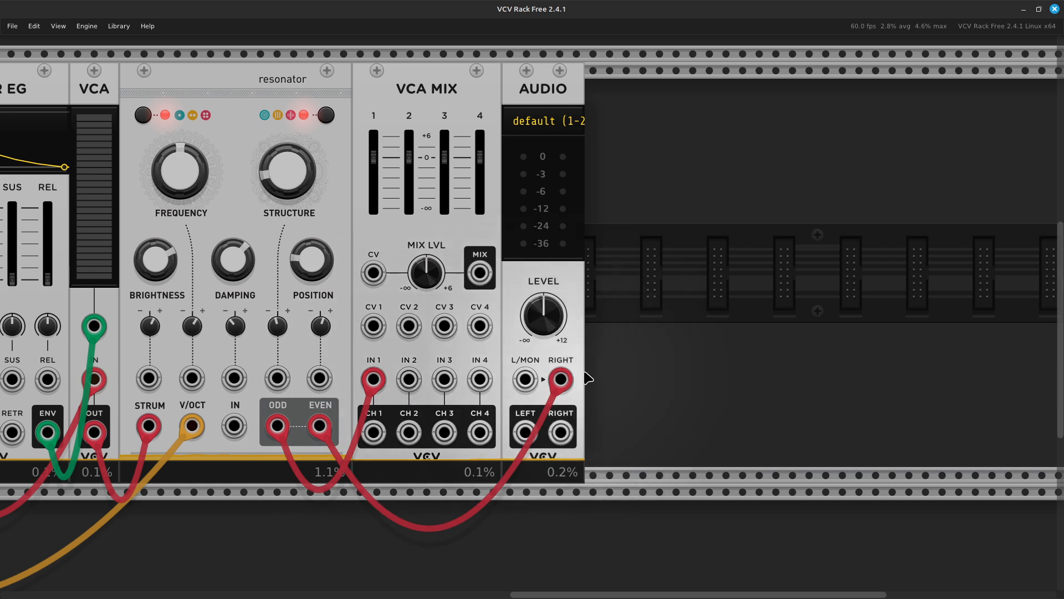
pyautogui.moveTo(560, 379); pyautogui.dragTo(409, 379)
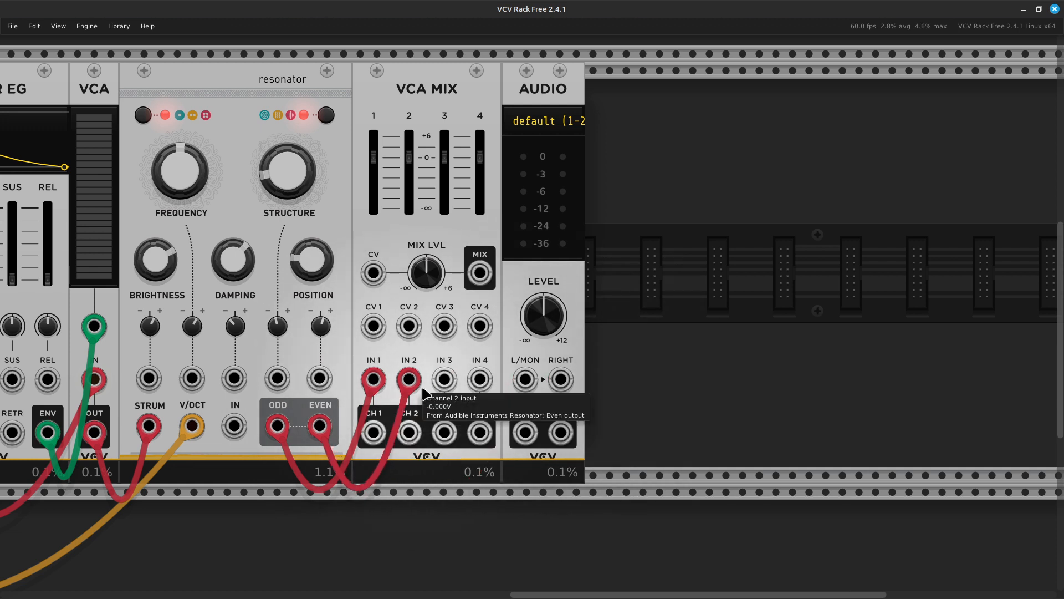
pyautogui.rightClick(479, 275)
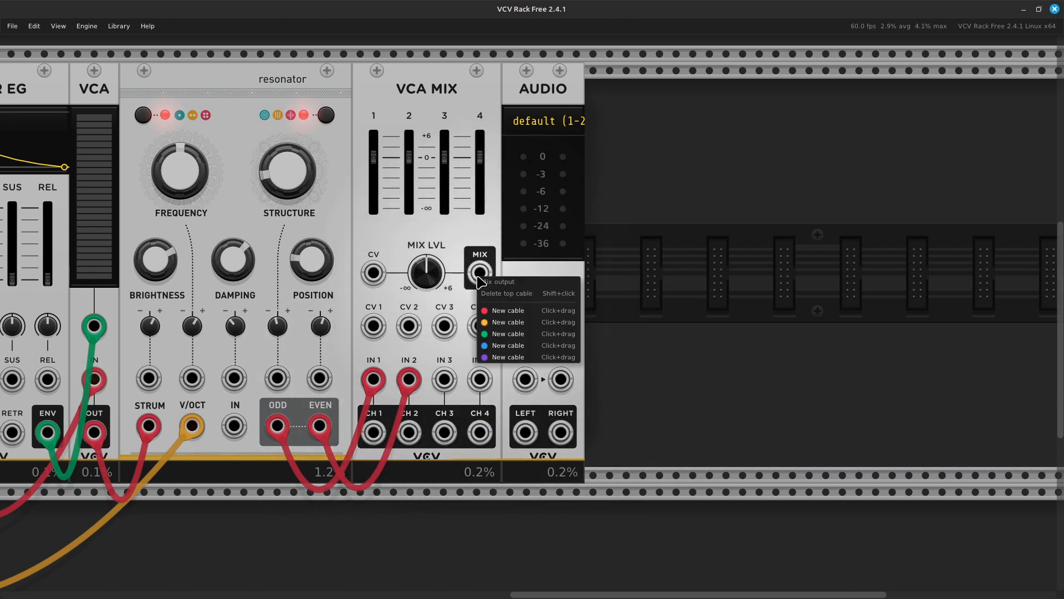
pyautogui.moveTo(519, 311); pyautogui.dragTo(535, 387)
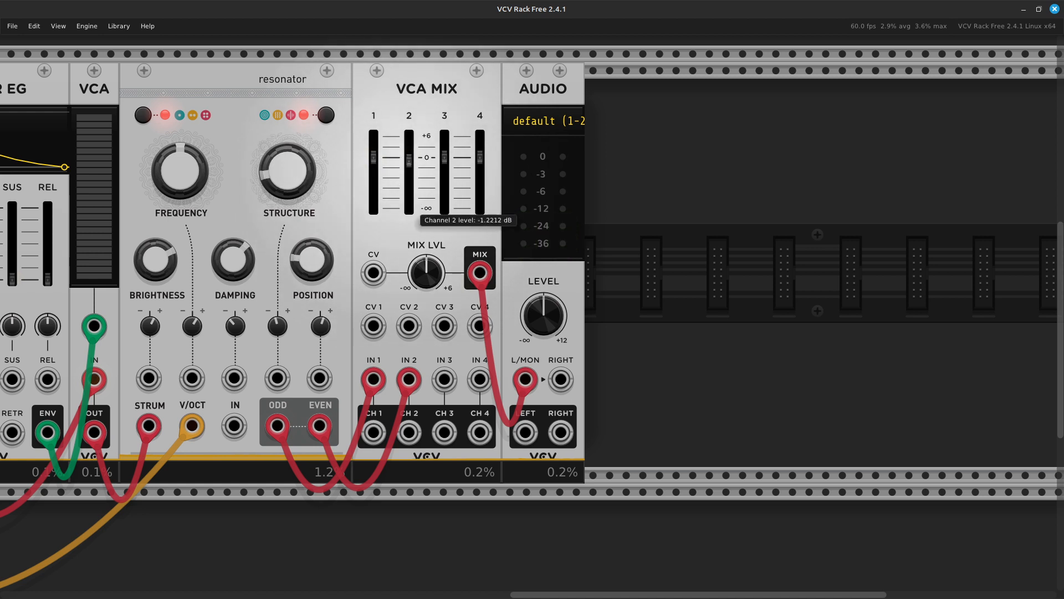
# - Lower VCA Mix channels to about -16/-14 dB and turn up resonator Structure and Damping
pyautogui.moveTo(409, 166)
pyautogui.mouseDown()
pyautogui.moveTo(409, 200)
pyautogui.moveTo(409, 169)
pyautogui.mouseUp()
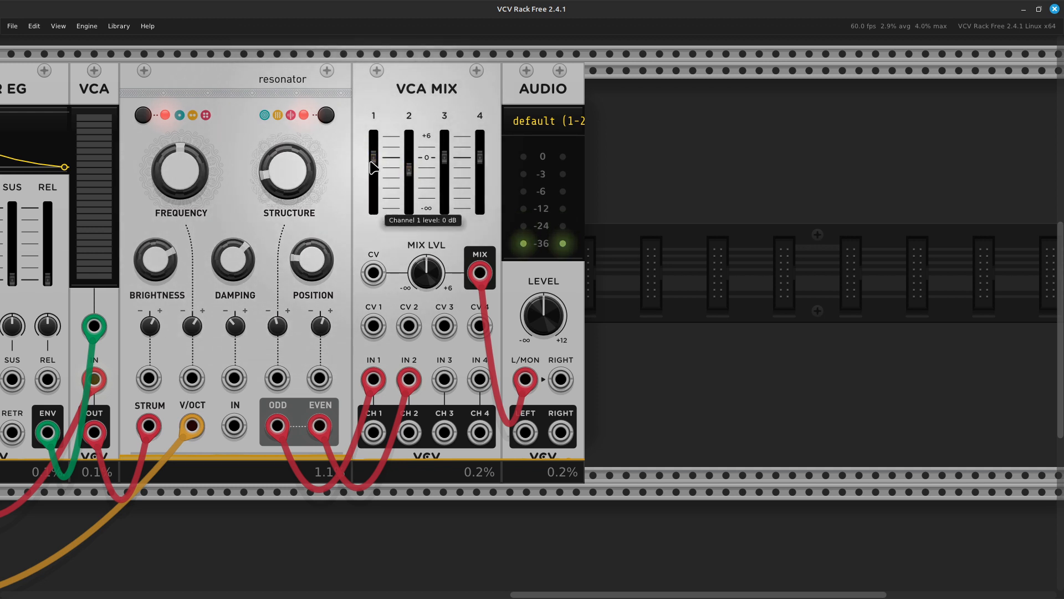
pyautogui.moveTo(374, 158); pyautogui.dragTo(374, 205)
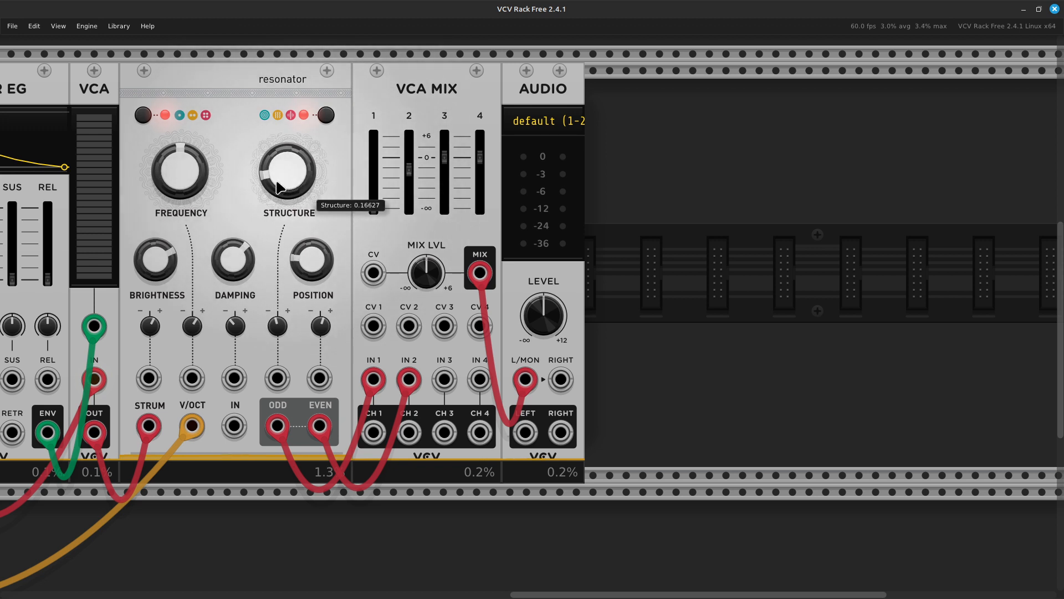
pyautogui.moveTo(309, 191); pyautogui.dragTo(309, 146)
pyautogui.moveTo(233, 260); pyautogui.dragTo(232, 214)
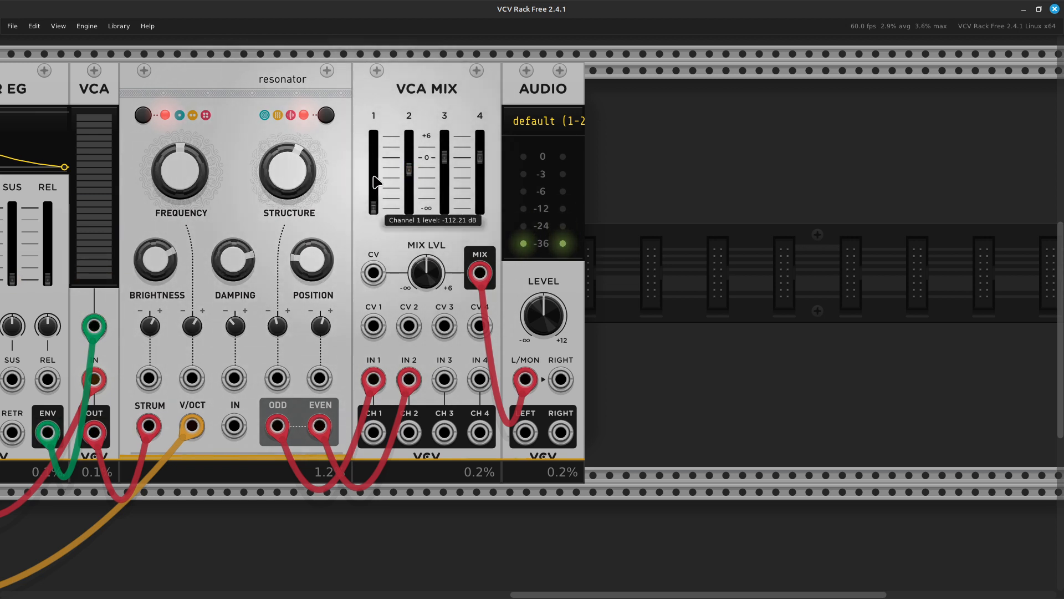
# - Raise VCA Mix faders 1 and 2, bringing channel 2 to about -3.7 dB
pyautogui.moveTo(374, 185)
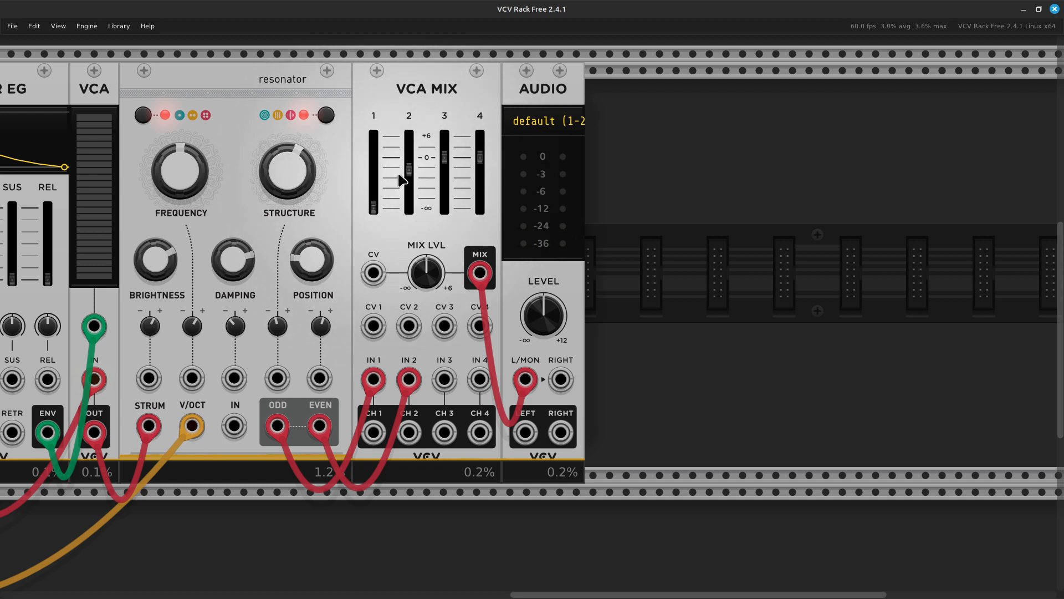
pyautogui.moveTo(374, 205); pyautogui.dragTo(374, 166)
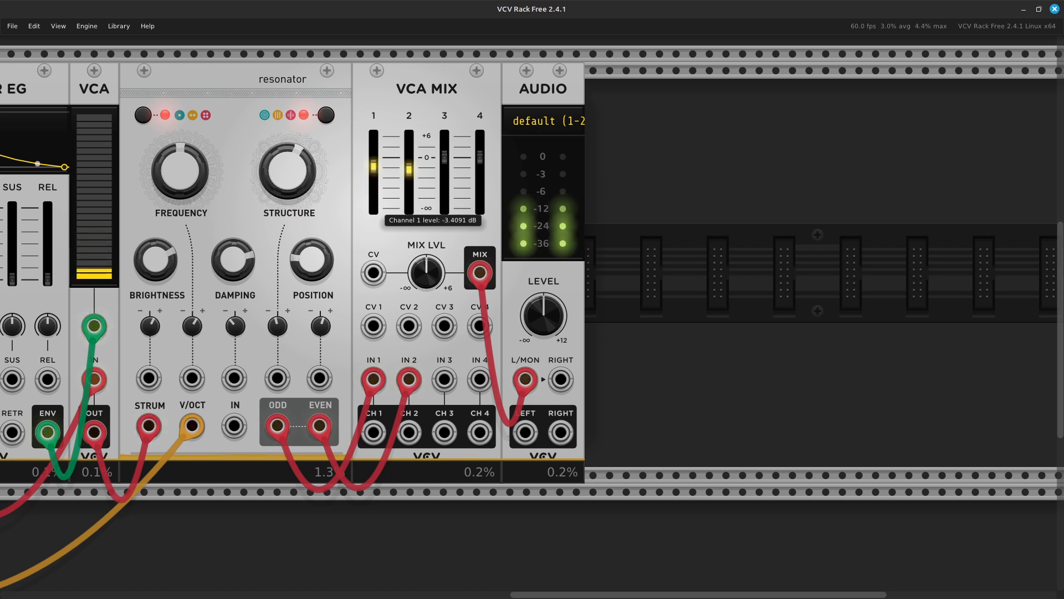
pyautogui.moveTo(373, 206); pyautogui.dragTo(409, 206)
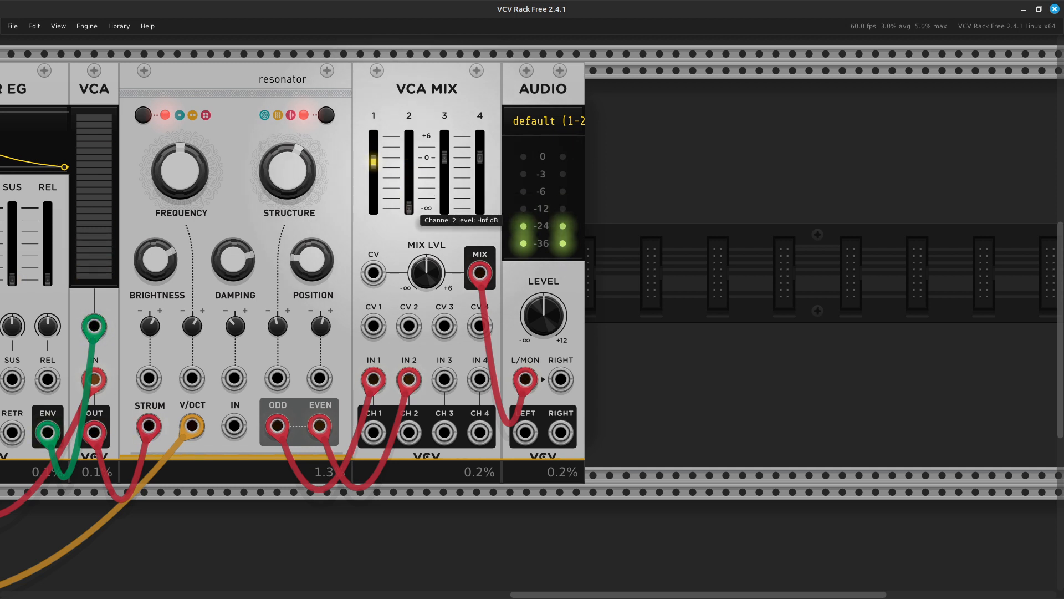
pyautogui.moveTo(409, 207); pyautogui.dragTo(409, 167)
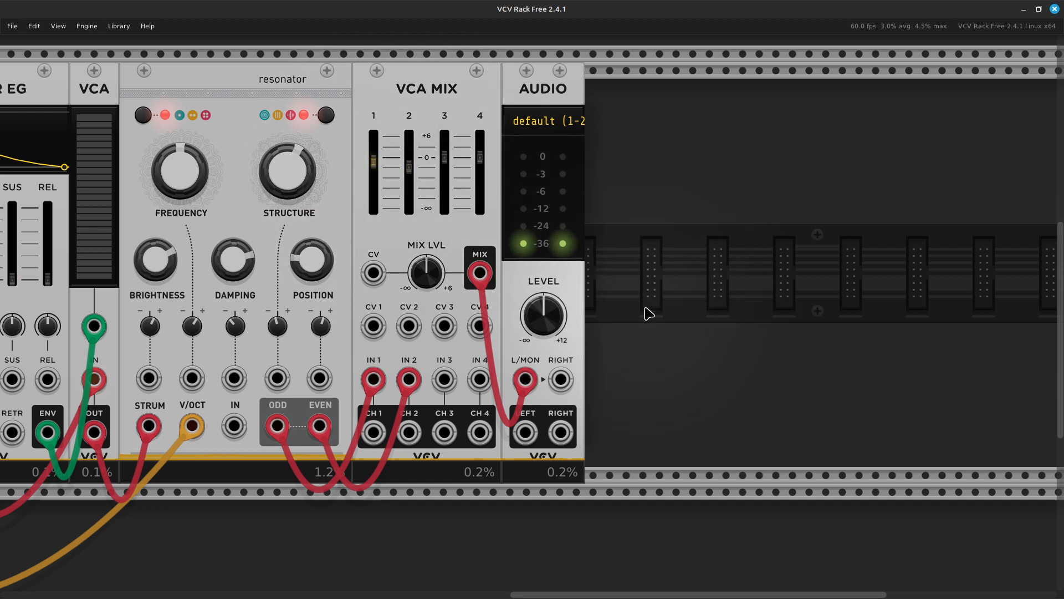
pyautogui.hscroll(-5, 603, 304)
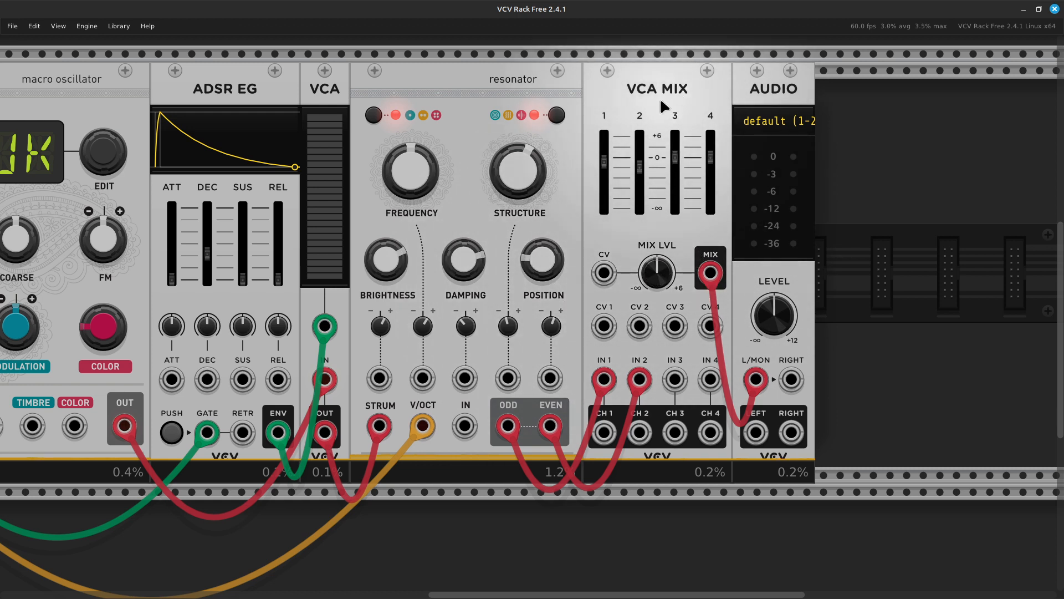
# - Delete VCA Mix and cable resonator ODD to Audio L/MON and EVEN to RIGHT
pyautogui.press('Delete')
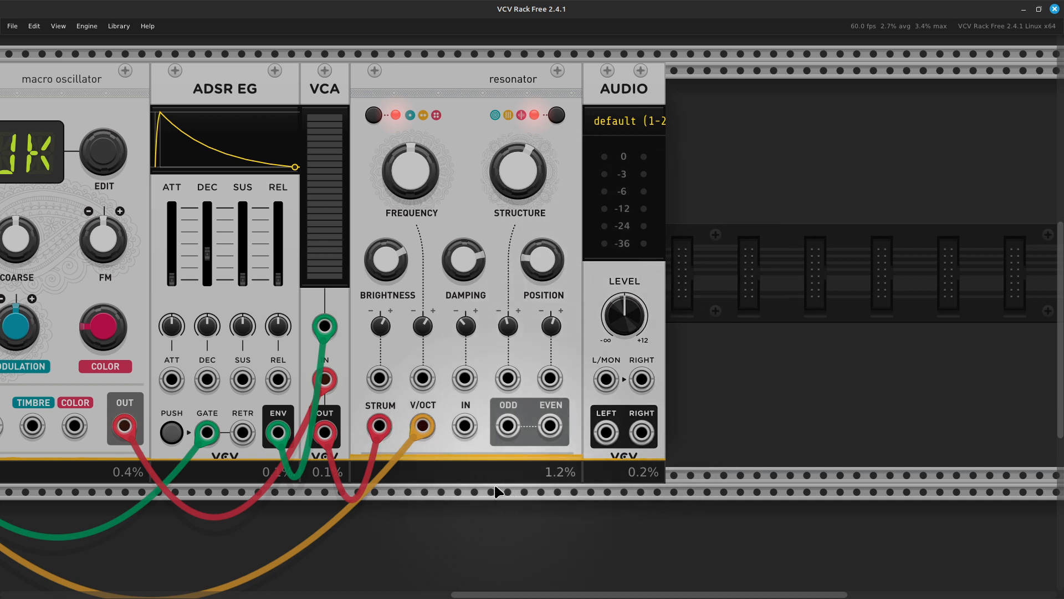
pyautogui.rightClick(503, 431)
pyautogui.moveTo(537, 469); pyautogui.dragTo(605, 379)
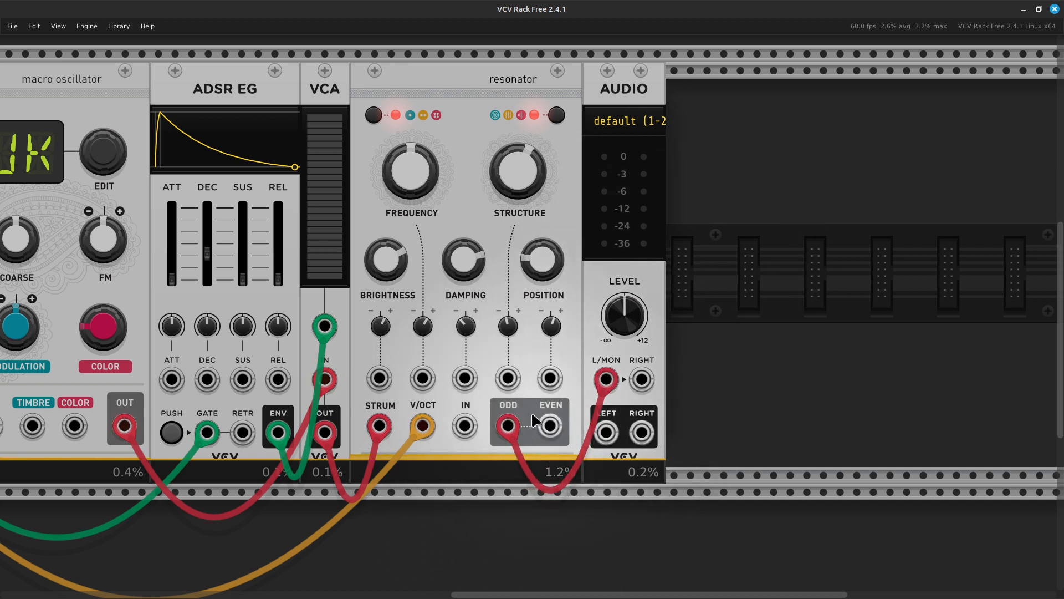
pyautogui.rightClick(558, 431)
pyautogui.moveTo(587, 461); pyautogui.dragTo(642, 379)
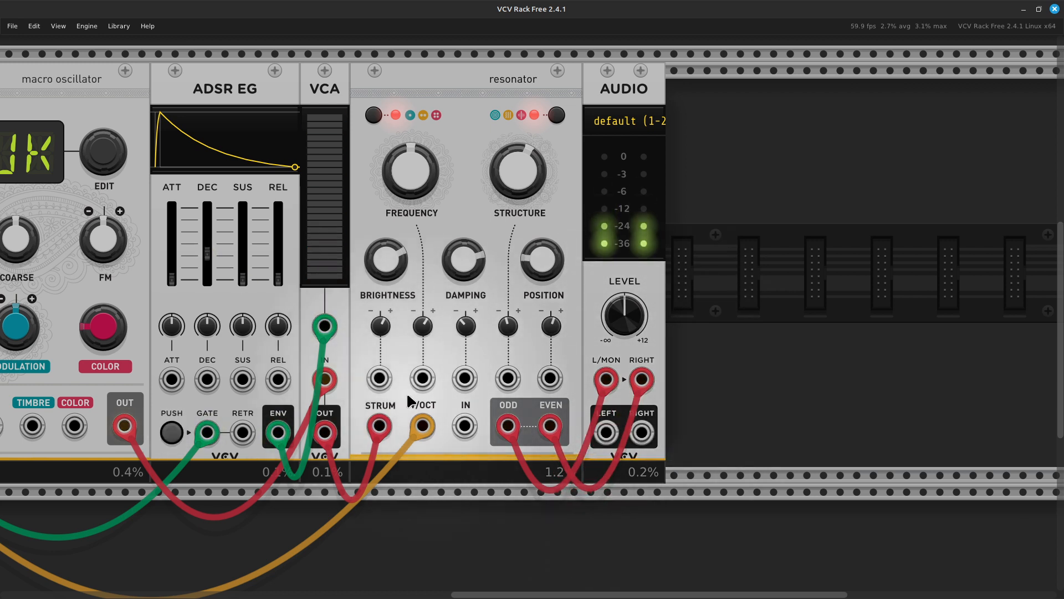
pyautogui.hscroll(-10, 388, 382)
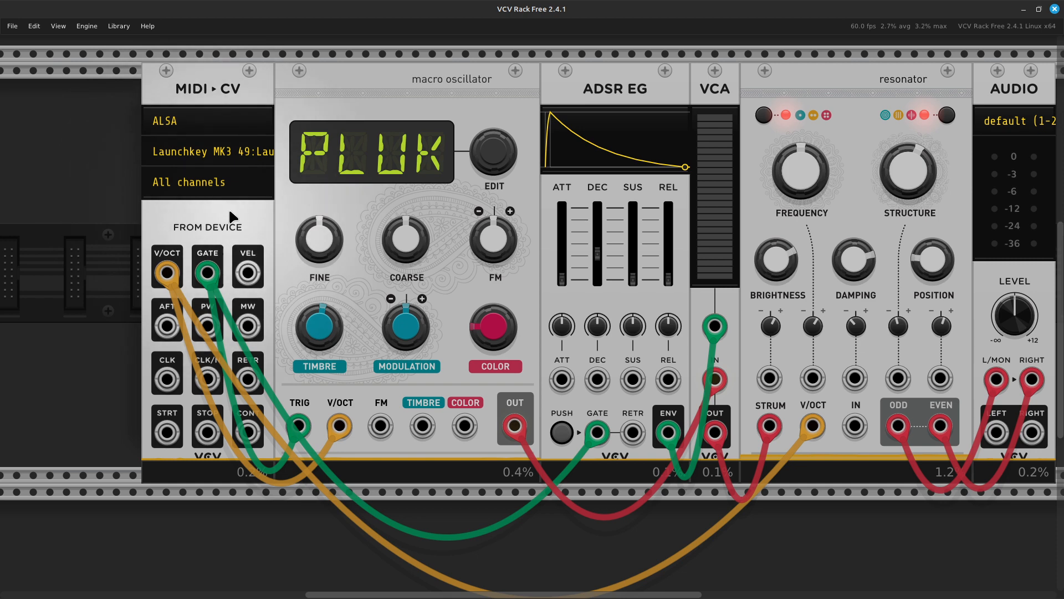
# - Delete the macro oscillator and select the ADSR, VCA, resonator and AUDIO modules
pyautogui.press('Delete')
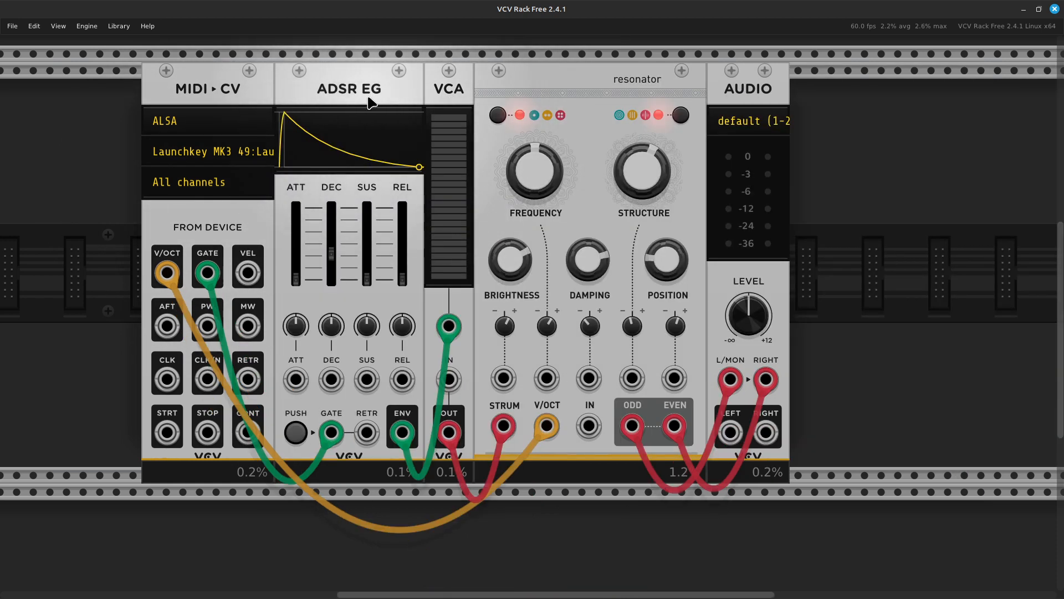
pyautogui.keyDown('ctrl'); pyautogui.click(368, 100); pyautogui.keyUp('ctrl')
pyautogui.keyDown('ctrl'); pyautogui.click(460, 88); pyautogui.keyUp('ctrl')
pyautogui.keyDown('ctrl'); pyautogui.click(540, 80); pyautogui.keyUp('ctrl')
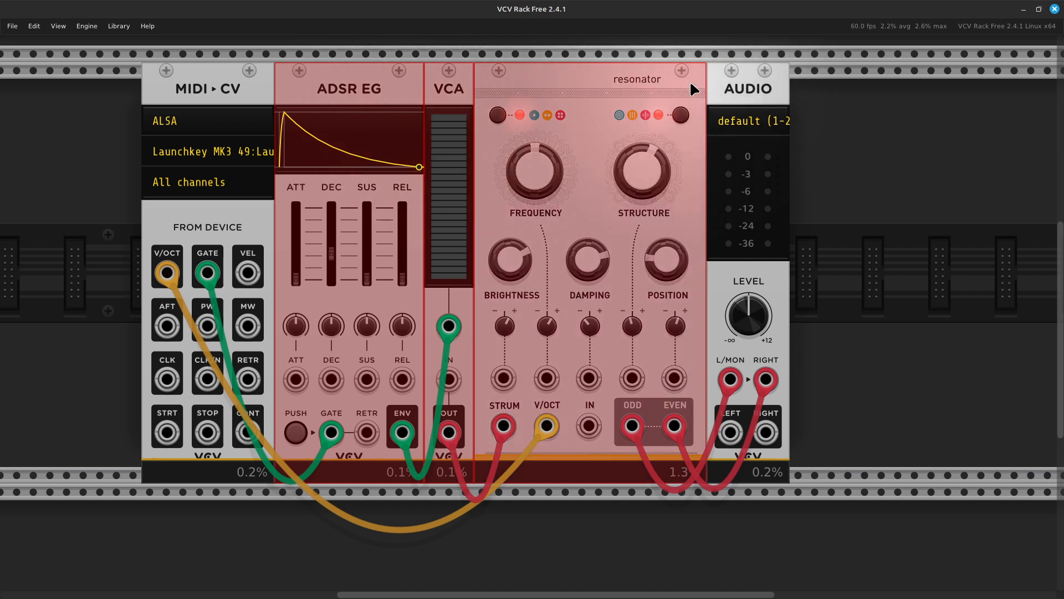
pyautogui.keyDown('ctrl'); pyautogui.click(743, 88); pyautogui.keyUp('ctrl')
# - Move the four selected modules right and open the module browser in the freed gap
pyautogui.moveTo(381, 85); pyautogui.dragTo(529, 88)
pyautogui.click(360, 306)
pyautogui.rightClick(350, 300)
# - Search 'mac' in the module browser and place macro oscillator 2 between MIDI-CV and ADSR
pyautogui.press('BackSpace')
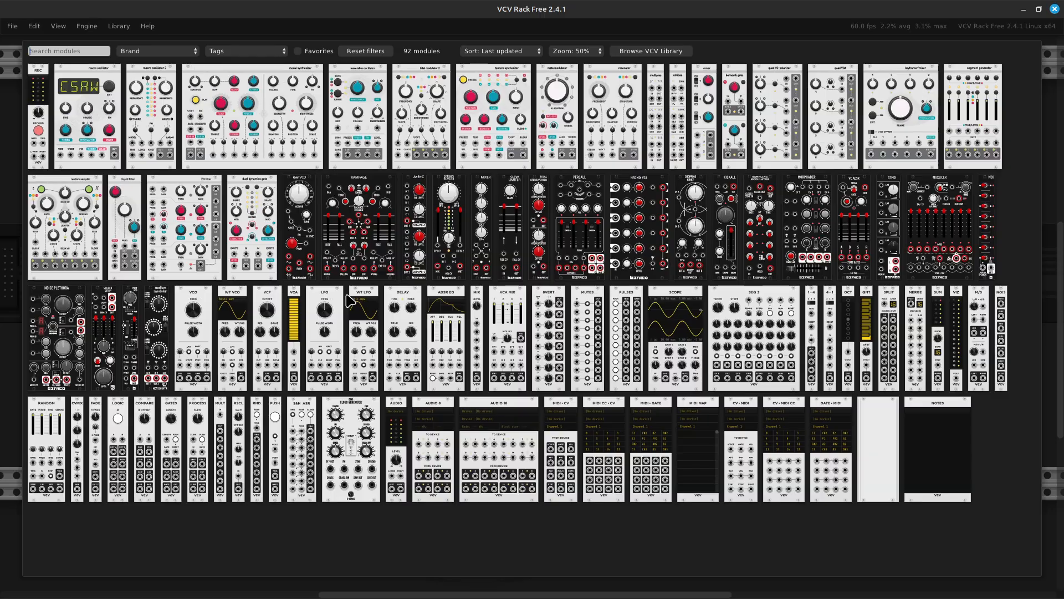
pyautogui.write('macro')
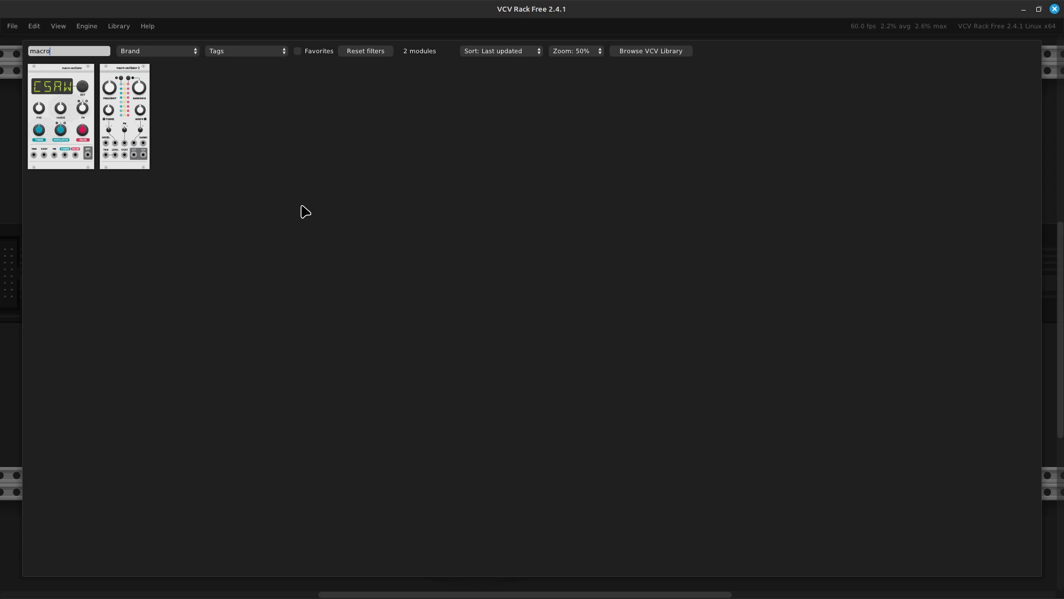
pyautogui.click(128, 133)
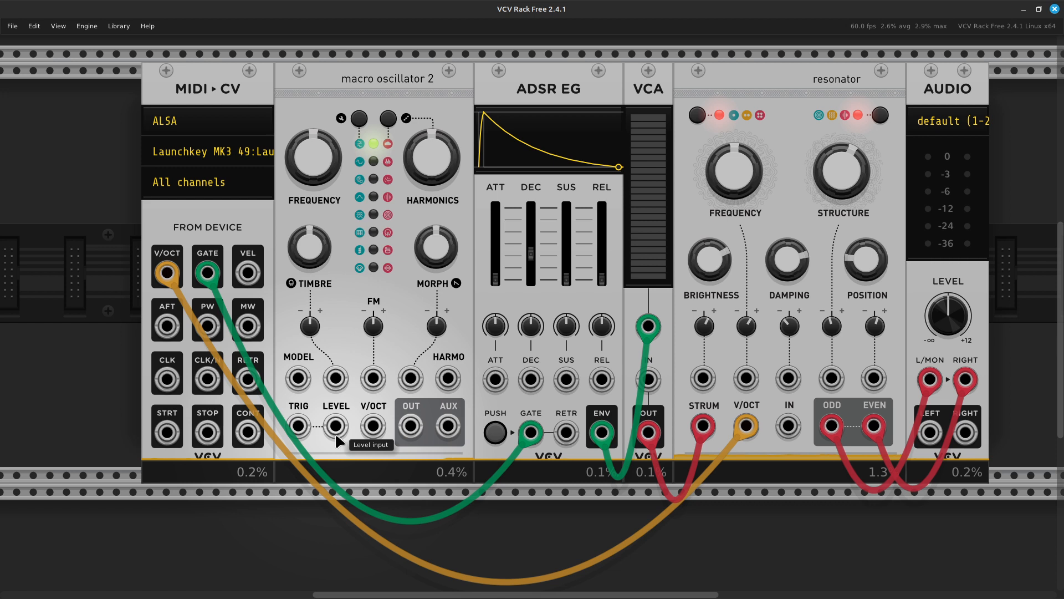
# - Connect MIDI-CV V/OCT to macro oscillator 2's V/OCT with a yellow cable
pyautogui.rightClick(377, 434)
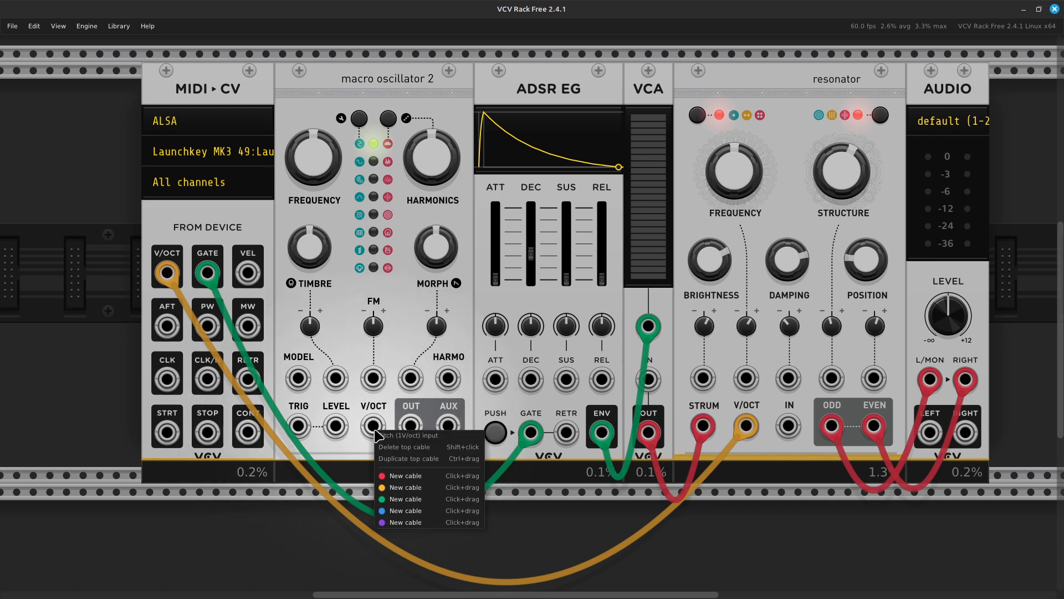
pyautogui.click(395, 487)
pyautogui.click(207, 379)
pyautogui.moveTo(206, 379); pyautogui.dragTo(165, 276)
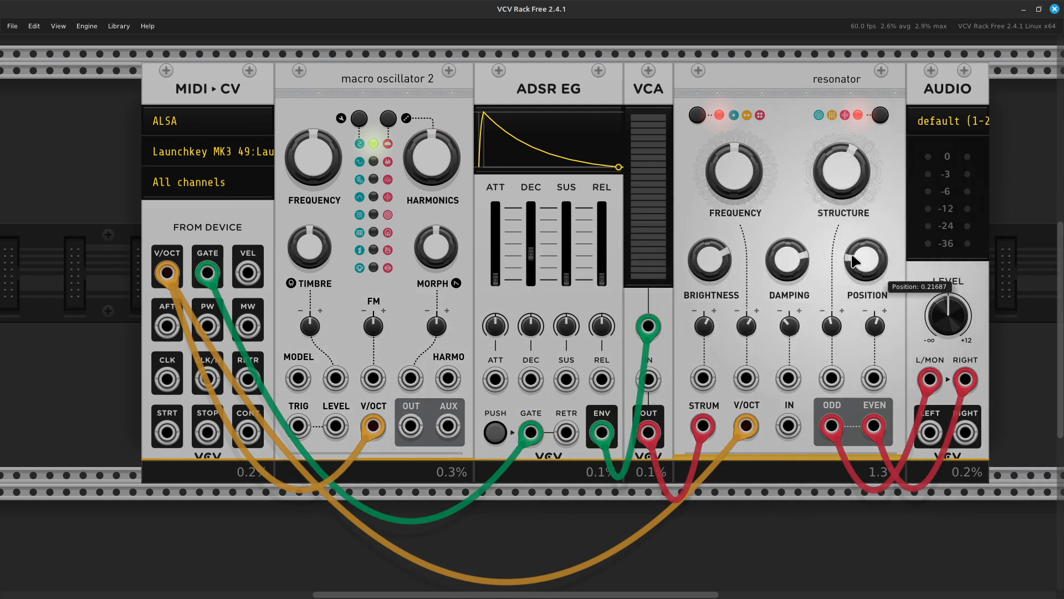
# - Unplug the resonator's ODD and EVEN cables and reroute VCA OUT to Audio L/MON
pyautogui.hscroll(5, 902, 290)
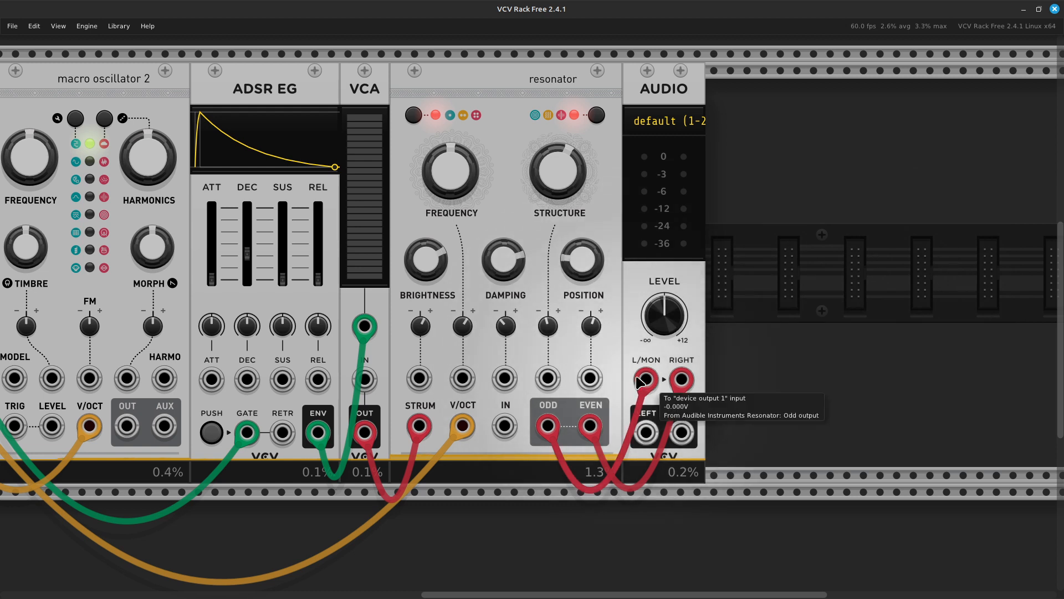
pyautogui.moveTo(645, 378); pyautogui.dragTo(659, 470)
pyautogui.moveTo(681, 391); pyautogui.dragTo(715, 476)
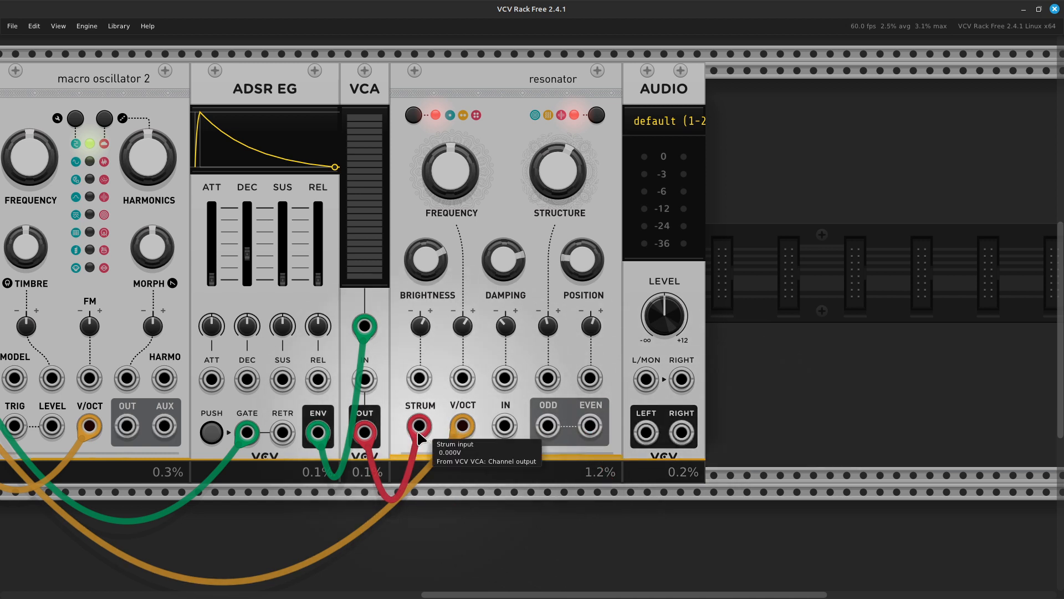
pyautogui.moveTo(419, 435); pyautogui.dragTo(645, 379)
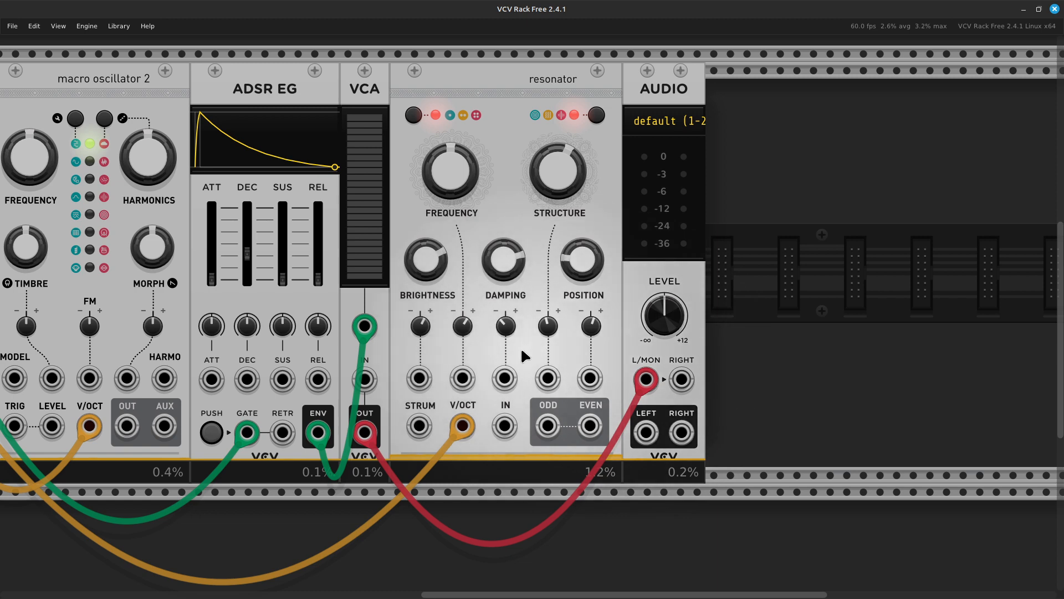
pyautogui.hscroll(-5, 322, 344)
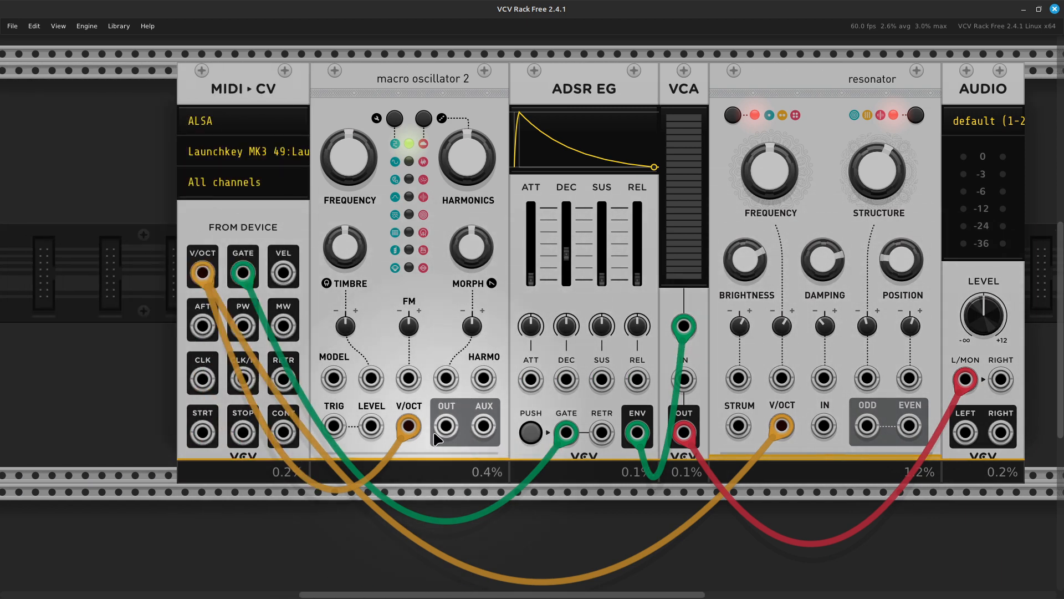
# - Cable macro oscillator 2 OUT into VCA IN and raise ADSR sustain (~19%) and release (~73 ms)
pyautogui.rightClick(448, 430)
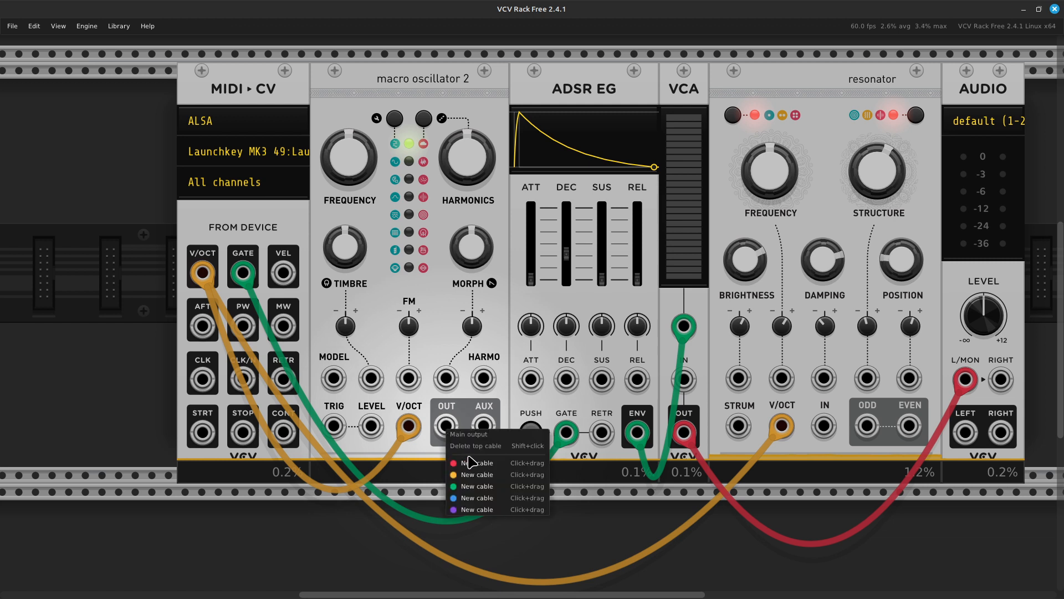
pyautogui.moveTo(474, 465); pyautogui.dragTo(683, 380)
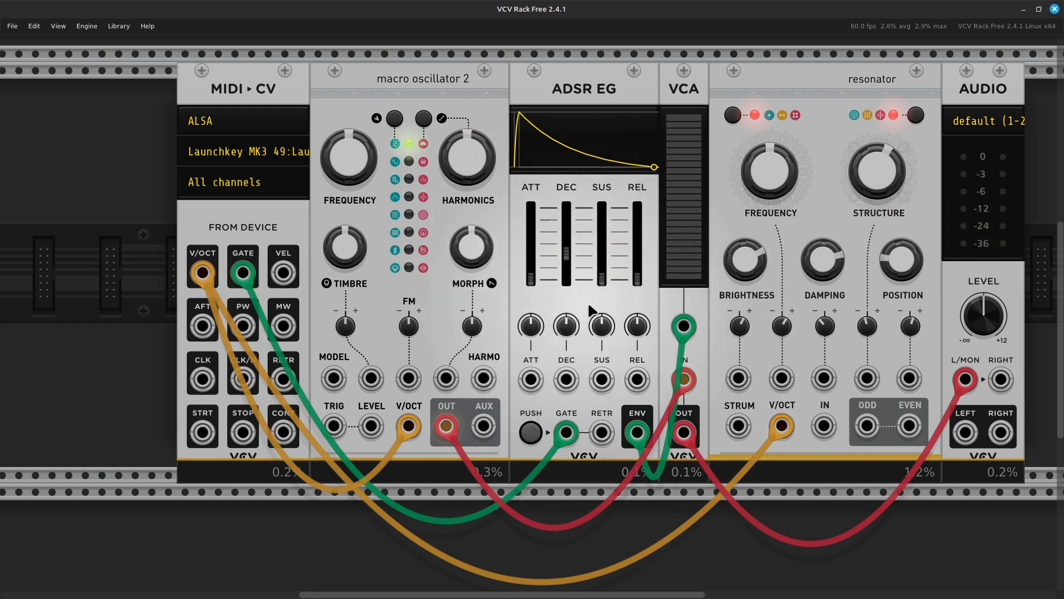
pyautogui.moveTo(602, 267); pyautogui.dragTo(637, 246)
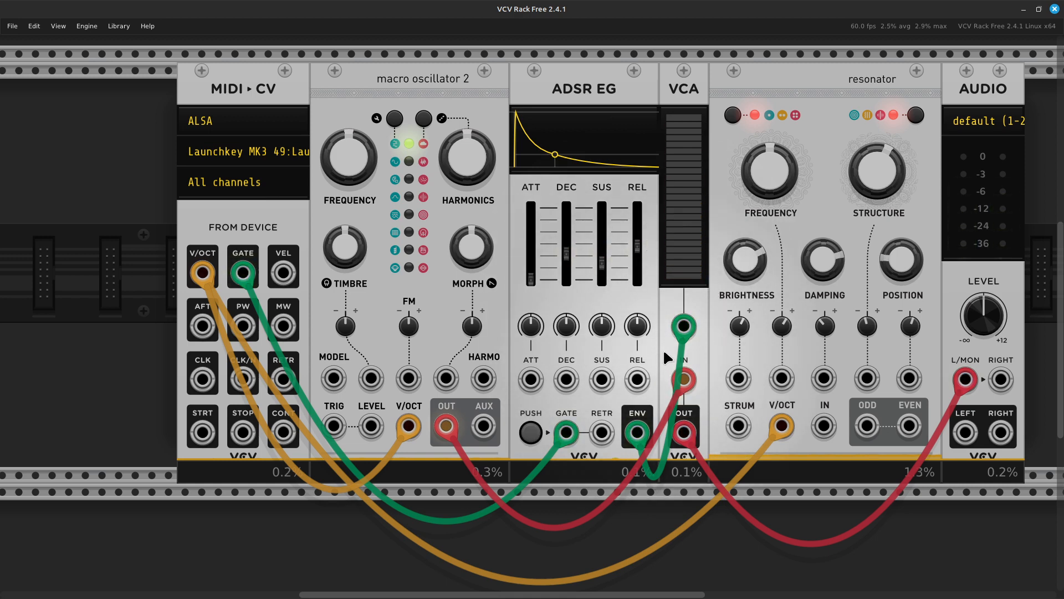
pyautogui.hscroll(5, 663, 348)
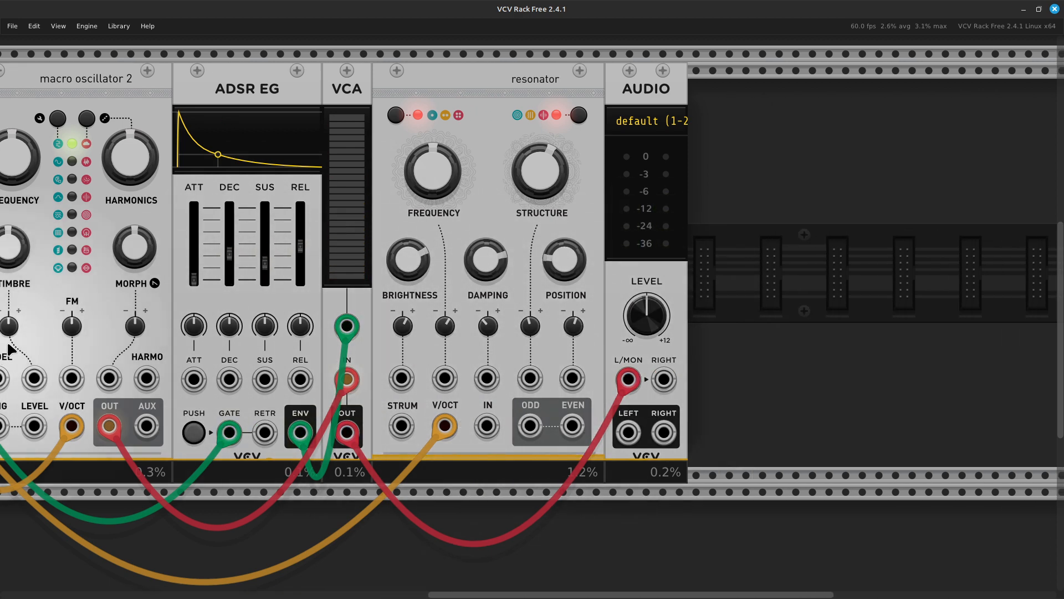
pyautogui.hscroll(-5, 65, 341)
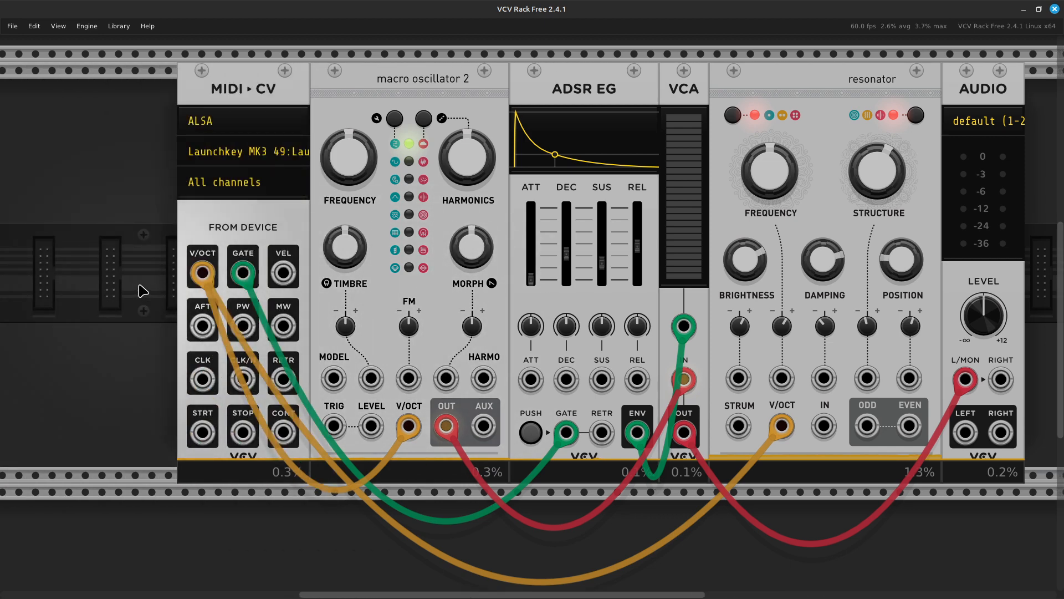
# - Set the MIDI-CV module's Polyphony channels to 4
pyautogui.rightClick(225, 227)
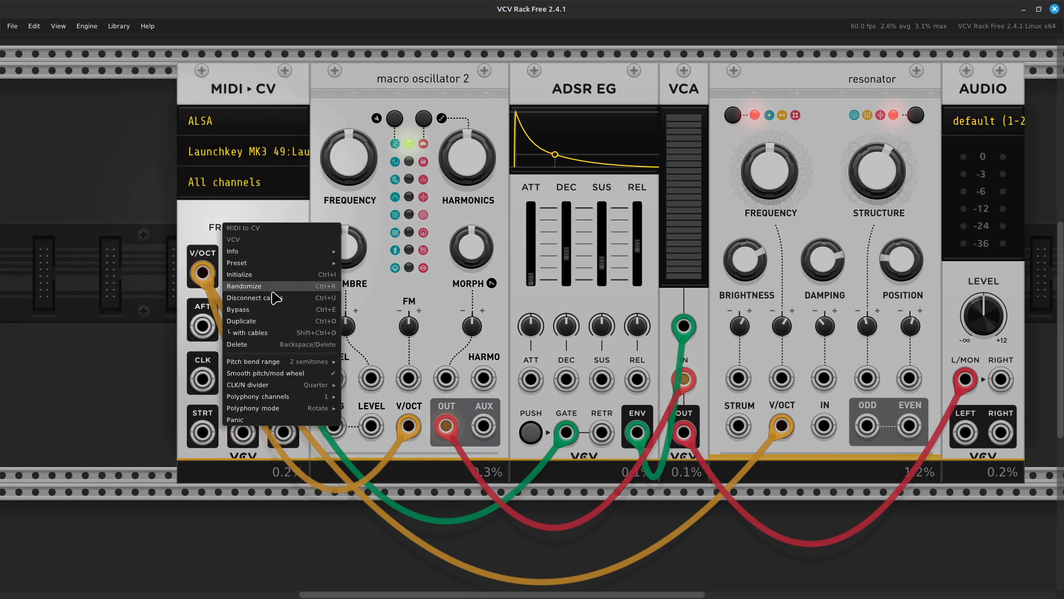
pyautogui.moveTo(311, 409)
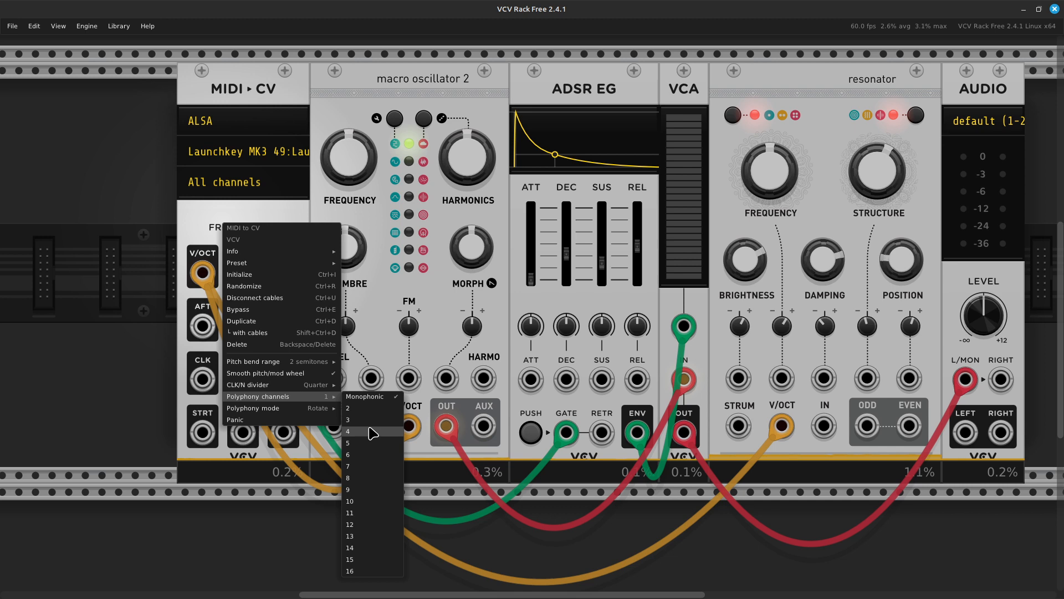
pyautogui.click(372, 432)
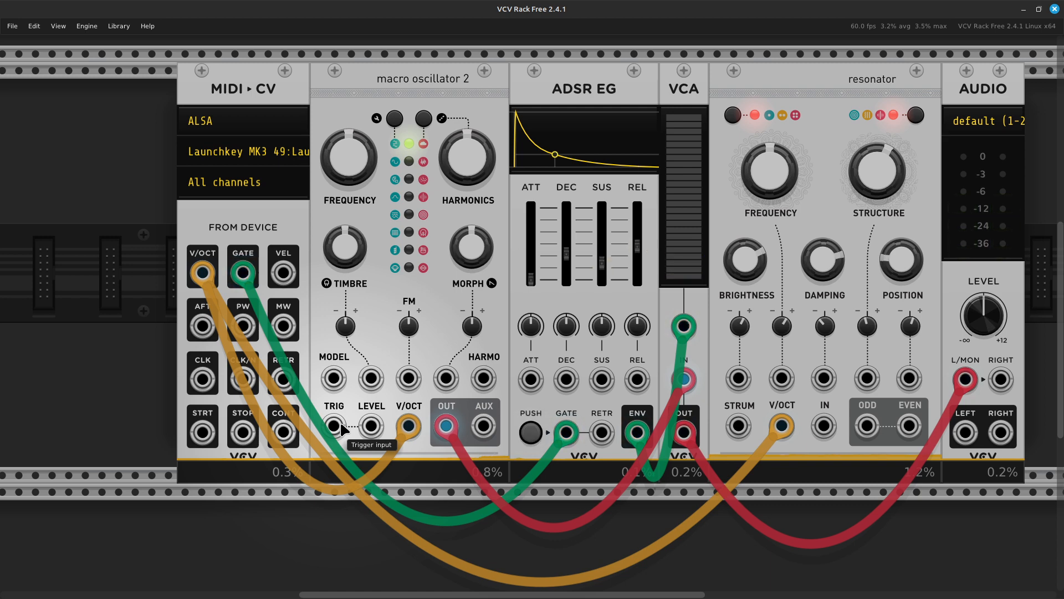
# - Move the VCA cable into the resonator's IN and patch the resonator's ODD output to Audio L/MON
pyautogui.hscroll(8, 344, 421)
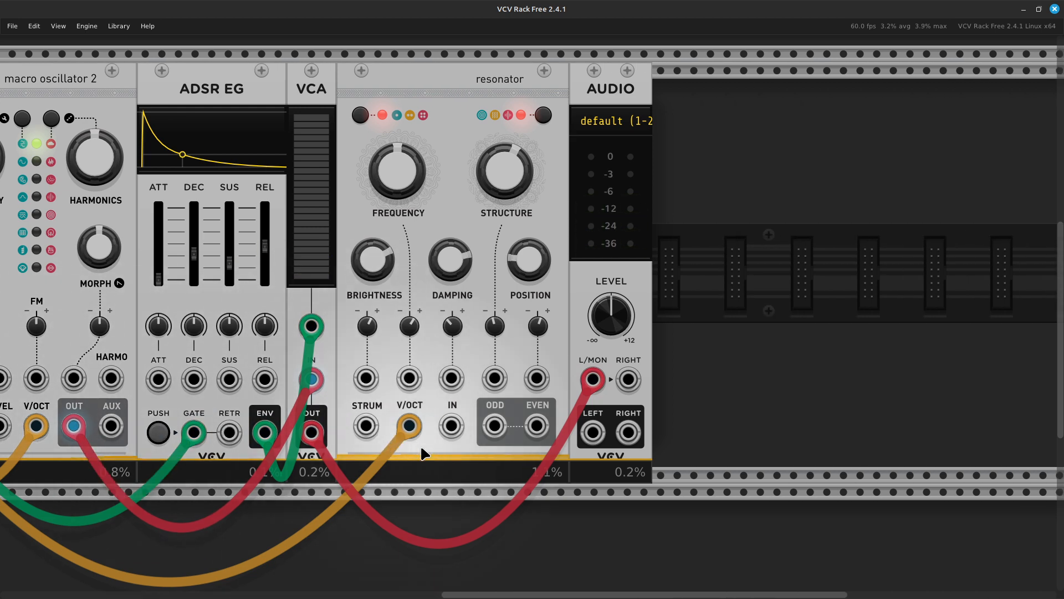
pyautogui.moveTo(592, 383); pyautogui.dragTo(450, 435)
pyautogui.rightClick(497, 436)
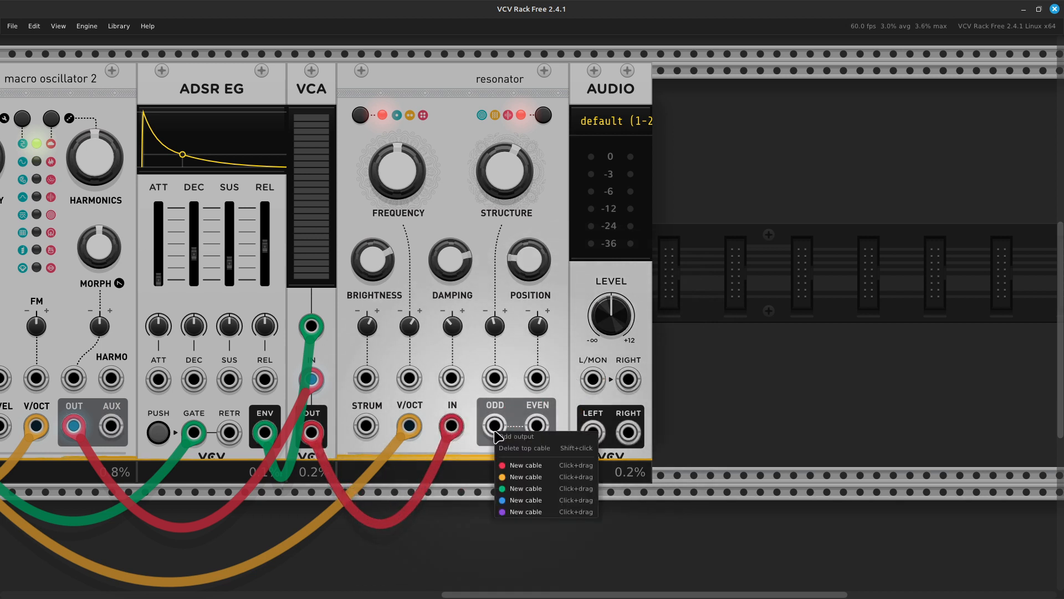
pyautogui.moveTo(519, 468); pyautogui.dragTo(592, 380)
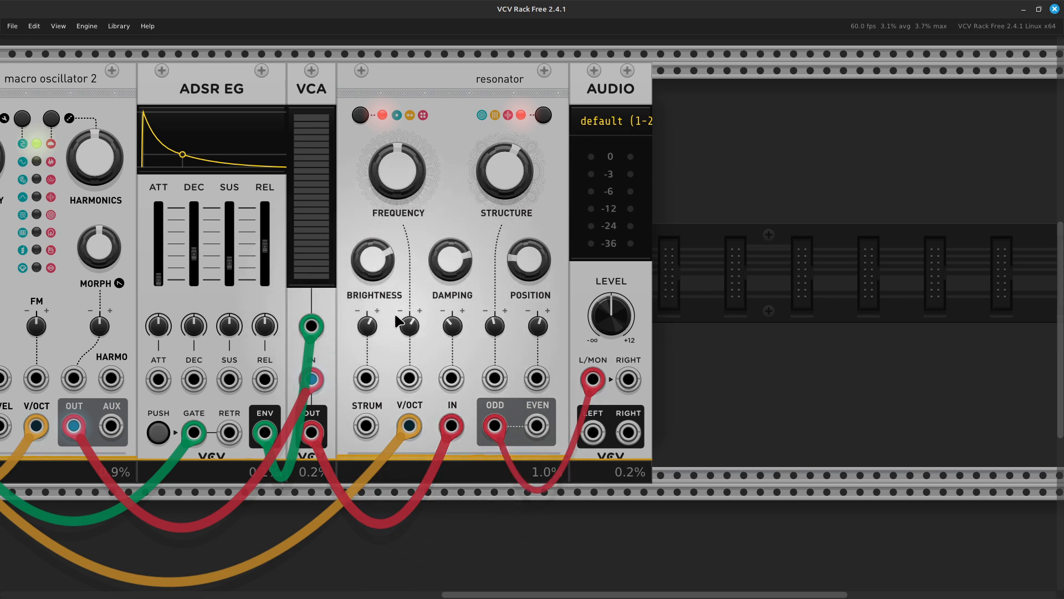
# - Change the resonator's polyphony setting
pyautogui.scroll(-5, 377, 329)
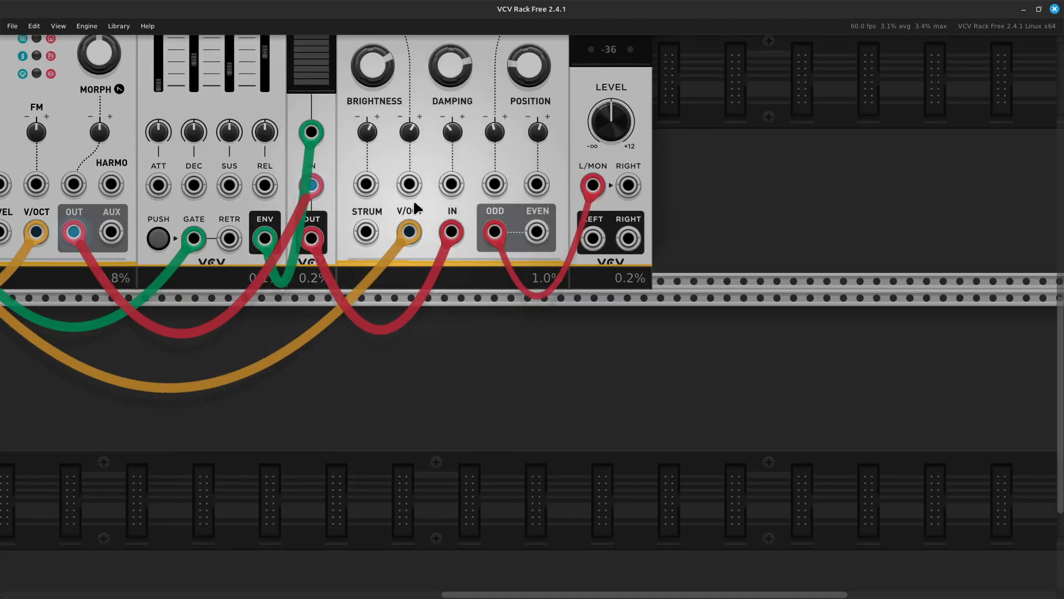
pyautogui.scroll(2, 432, 280)
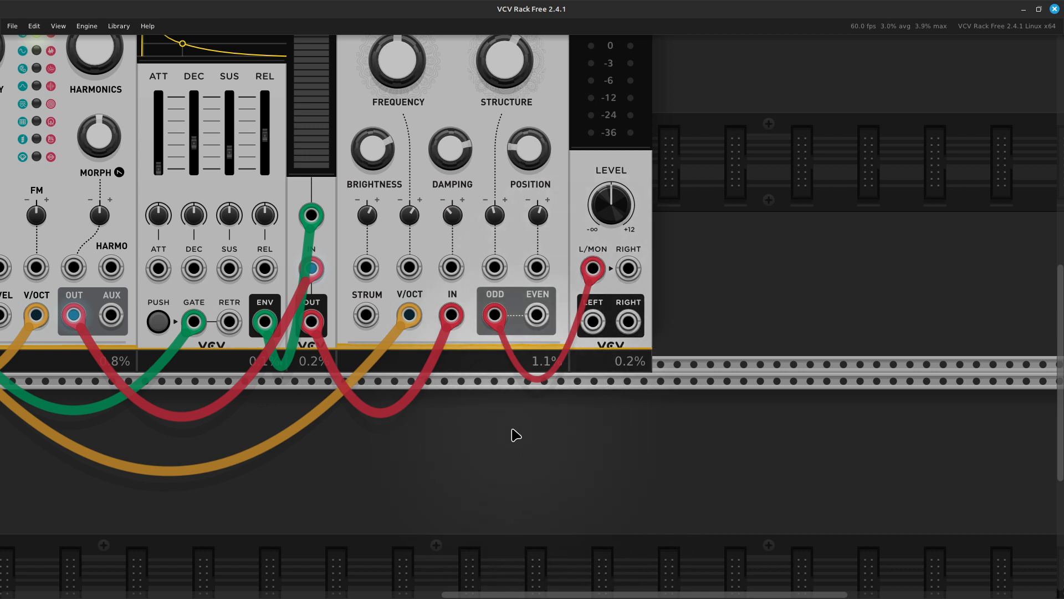
pyautogui.scroll(5, 504, 424)
pyautogui.scroll(1, 498, 418)
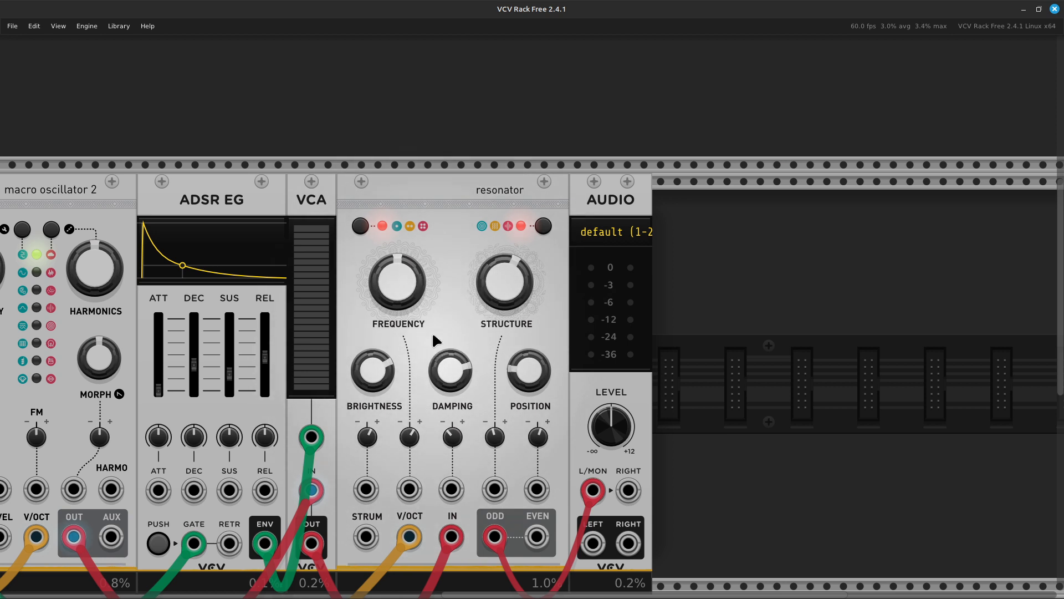
pyautogui.click(362, 230)
pyautogui.click(362, 231)
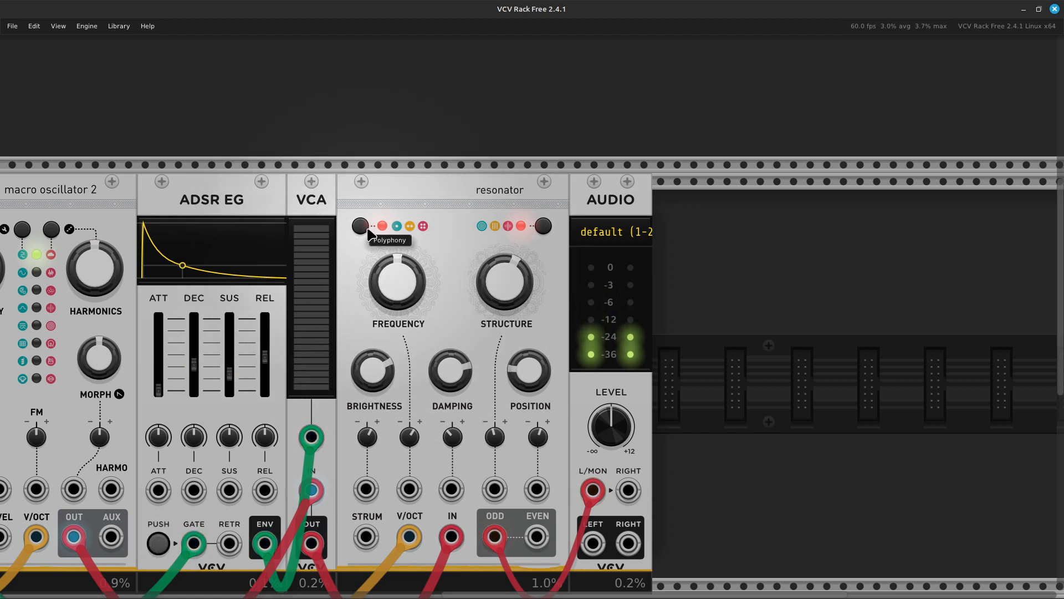
pyautogui.scroll(-2, 368, 229)
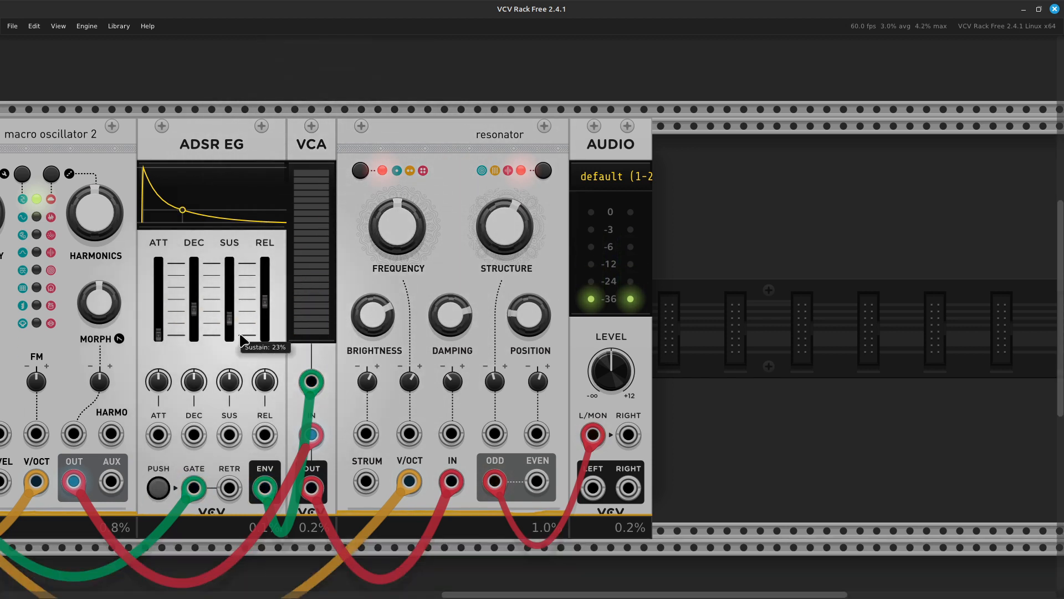
pyautogui.hscroll(-10, 229, 332)
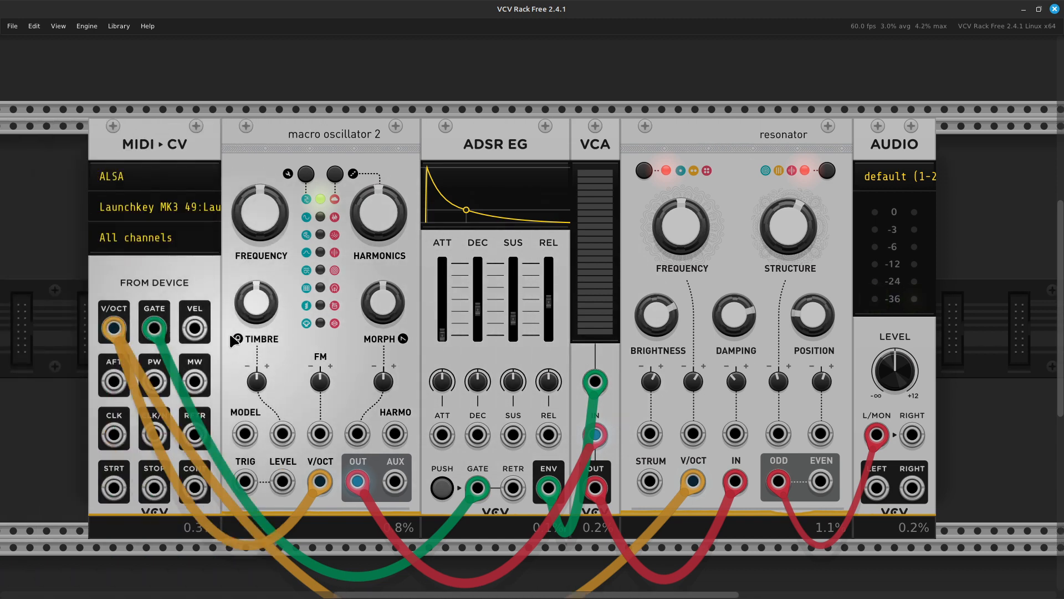
pyautogui.scroll(-2, 228, 331)
pyautogui.scroll(3, 327, 321)
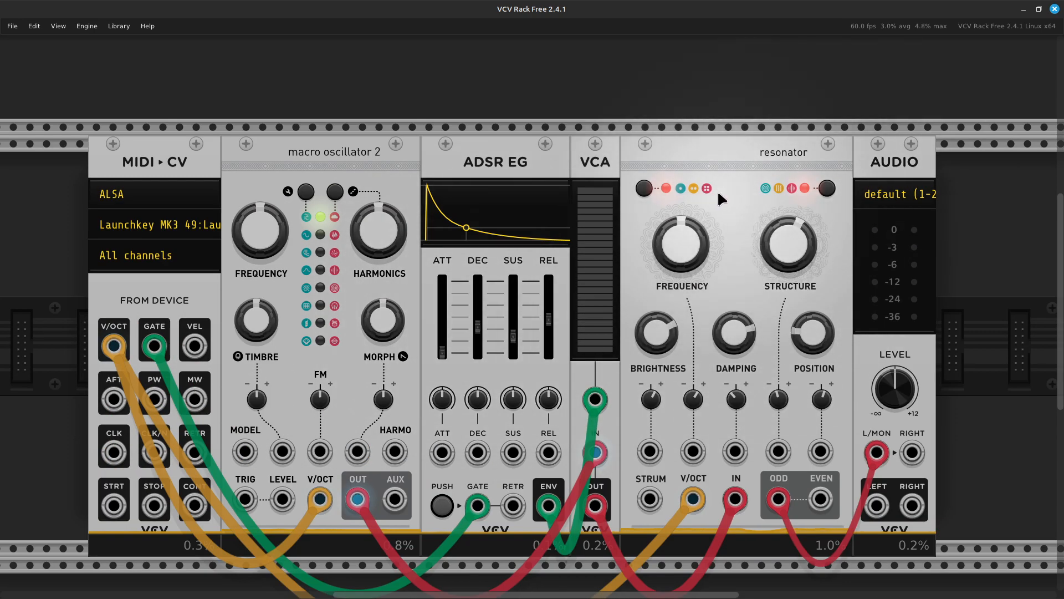
# - Delete the resonator and cable the VCA output directly to Audio L/MON
pyautogui.press('Delete')
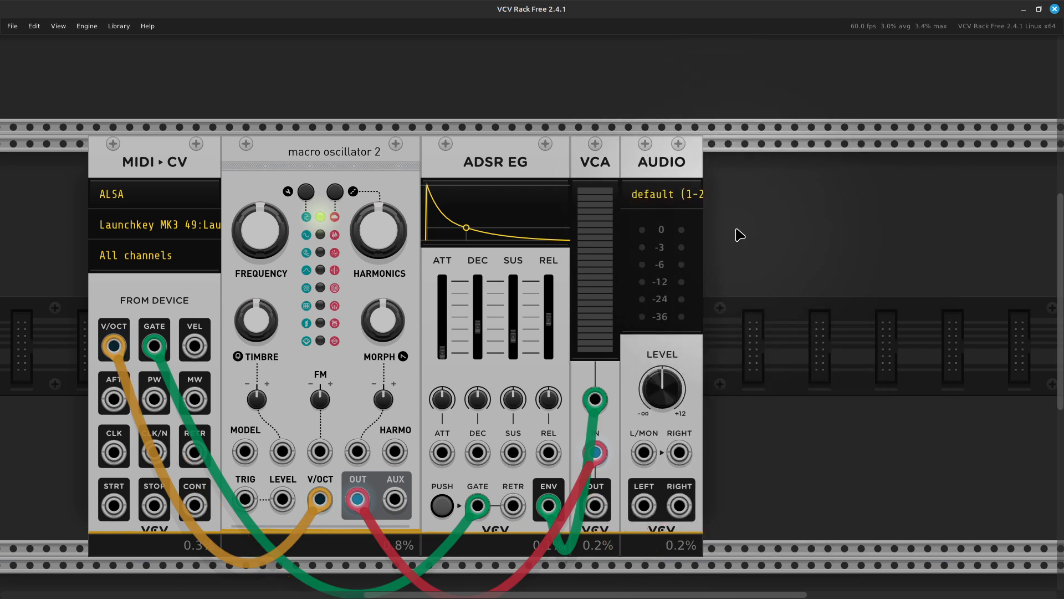
pyautogui.scroll(-2, 739, 233)
pyautogui.scroll(-2, 738, 234)
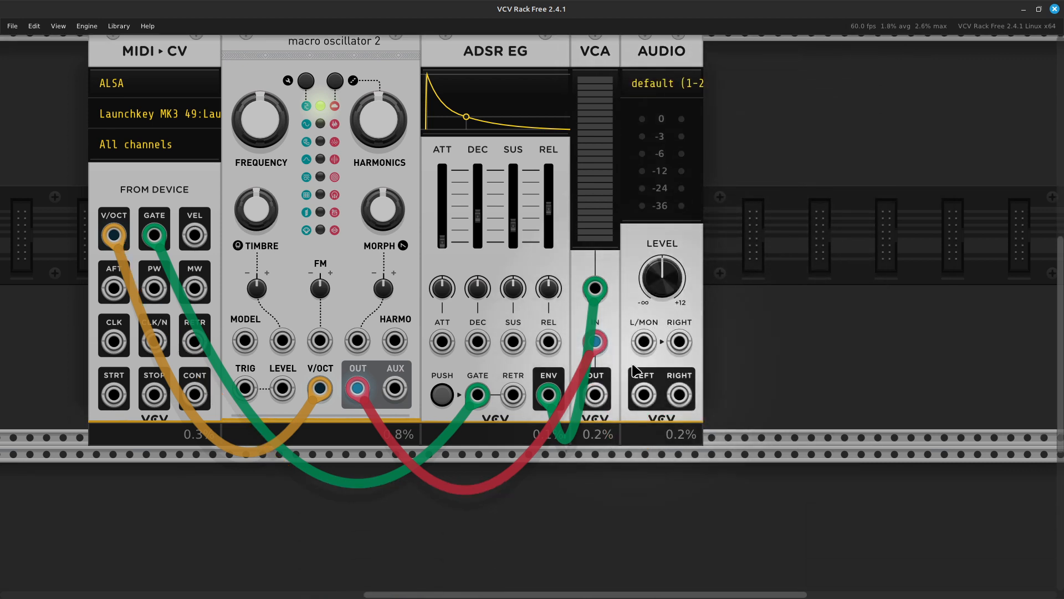
pyautogui.rightClick(595, 399)
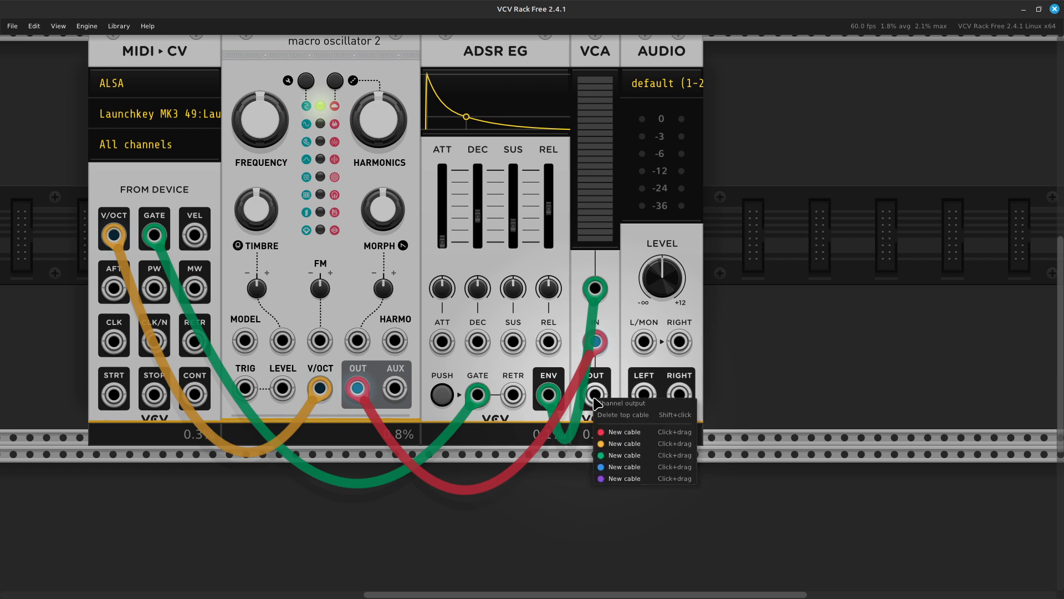
pyautogui.moveTo(618, 438); pyautogui.dragTo(646, 343)
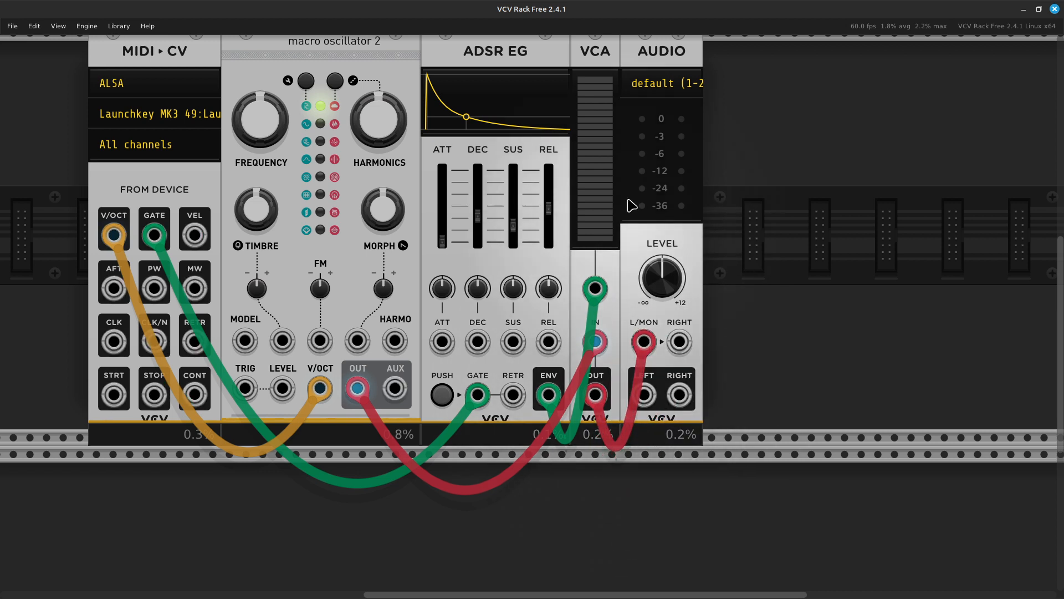
pyautogui.scroll(4, 626, 156)
pyautogui.scroll(-1, 624, 144)
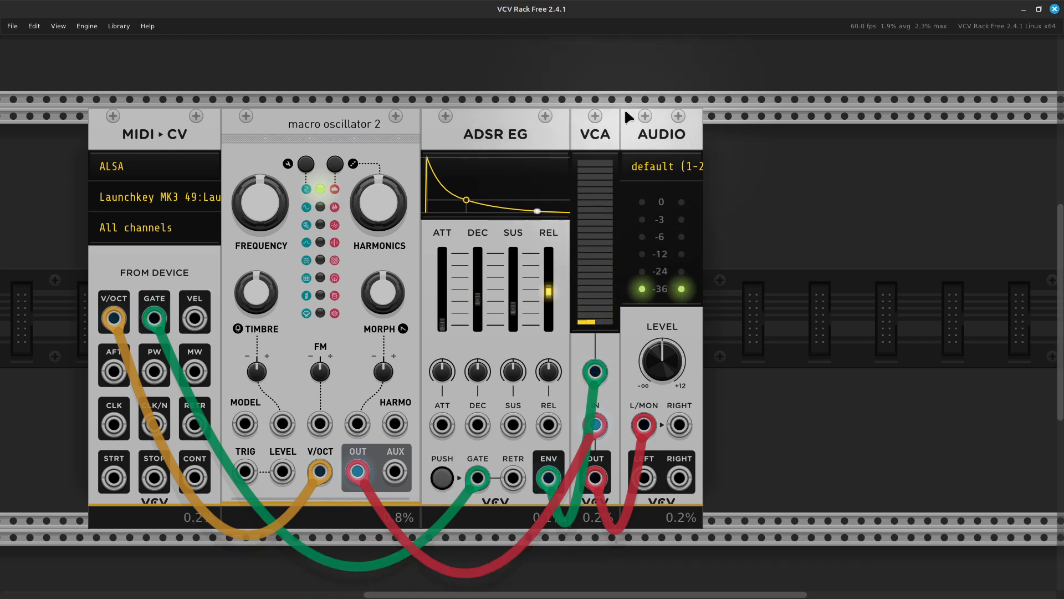
# - Select ADSR EG, VCA and AUDIO together and move them right to open space
pyautogui.keyDown('shift'); pyautogui.click(515, 116); pyautogui.keyUp('shift')
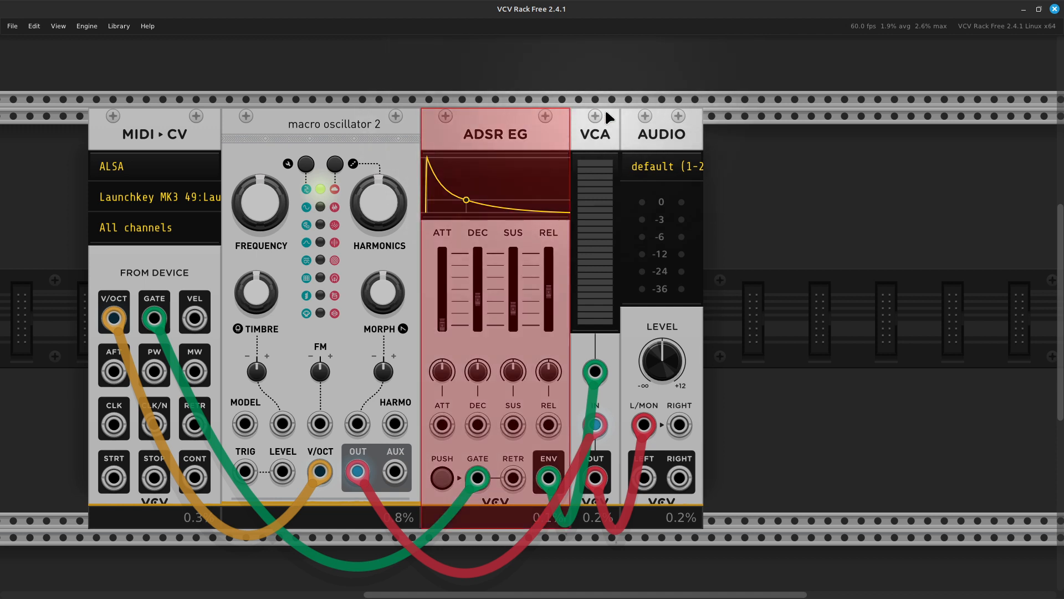
pyautogui.keyDown('shift'); pyautogui.click(600, 133); pyautogui.keyUp('shift')
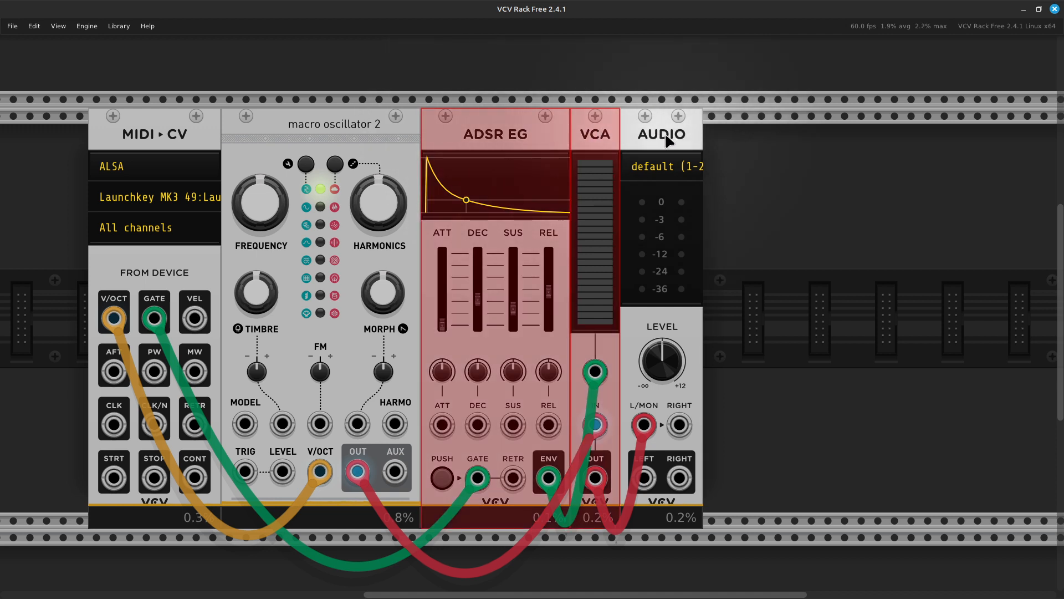
pyautogui.keyDown('shift'); pyautogui.click(667, 140); pyautogui.keyUp('shift')
pyautogui.moveTo(538, 150); pyautogui.dragTo(739, 148)
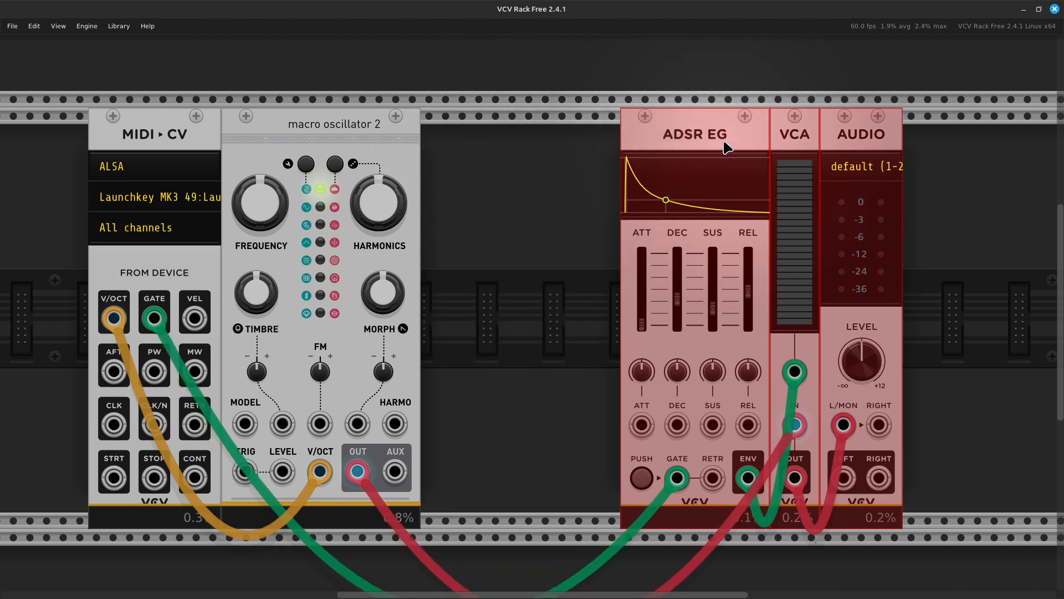
# - Search the module browser for 'mod' and add Tidal Modulator 2 to the rack
pyautogui.click(553, 335)
pyautogui.rightClick(531, 336)
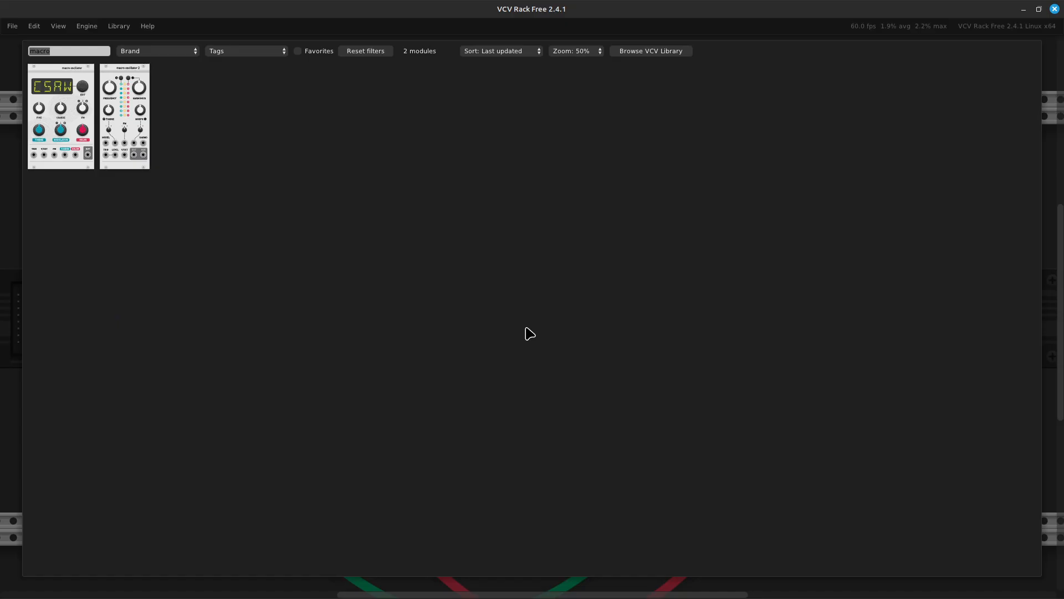
pyautogui.press('BackSpace')
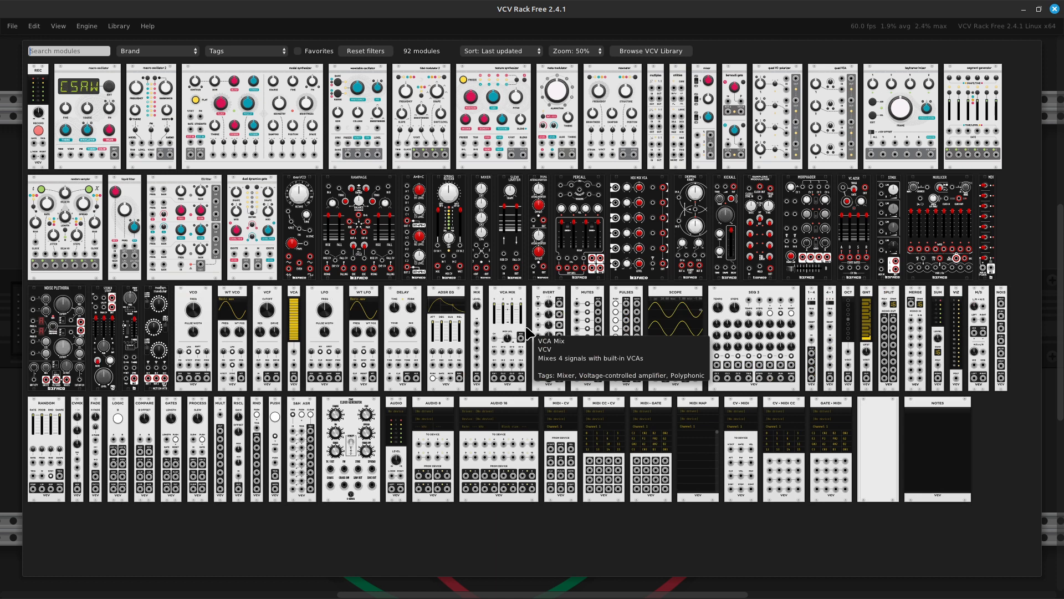
pyautogui.write('mod')
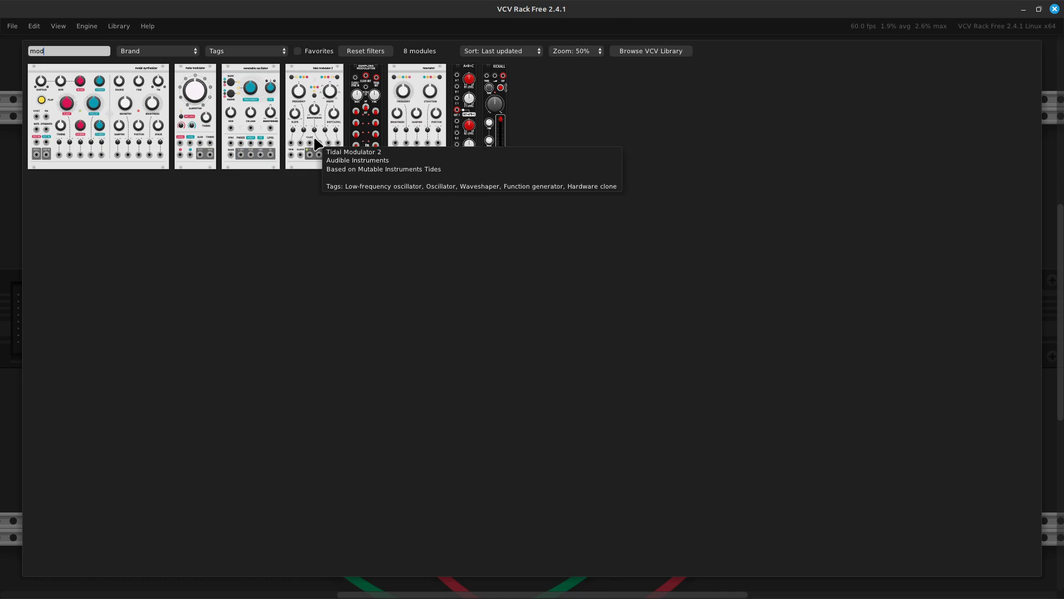
pyautogui.click(314, 139)
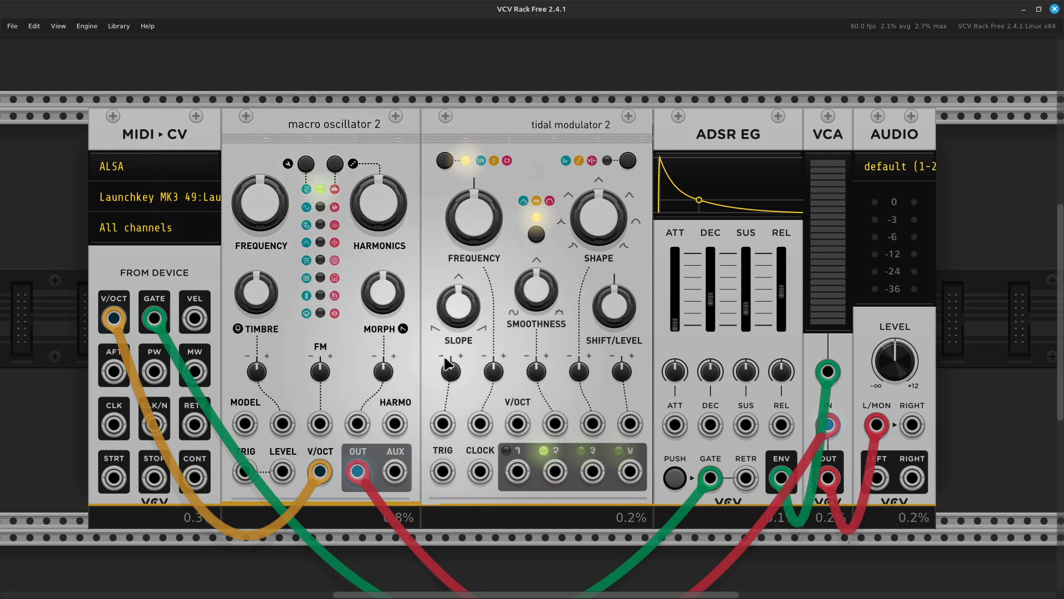
pyautogui.moveTo(591, 227)
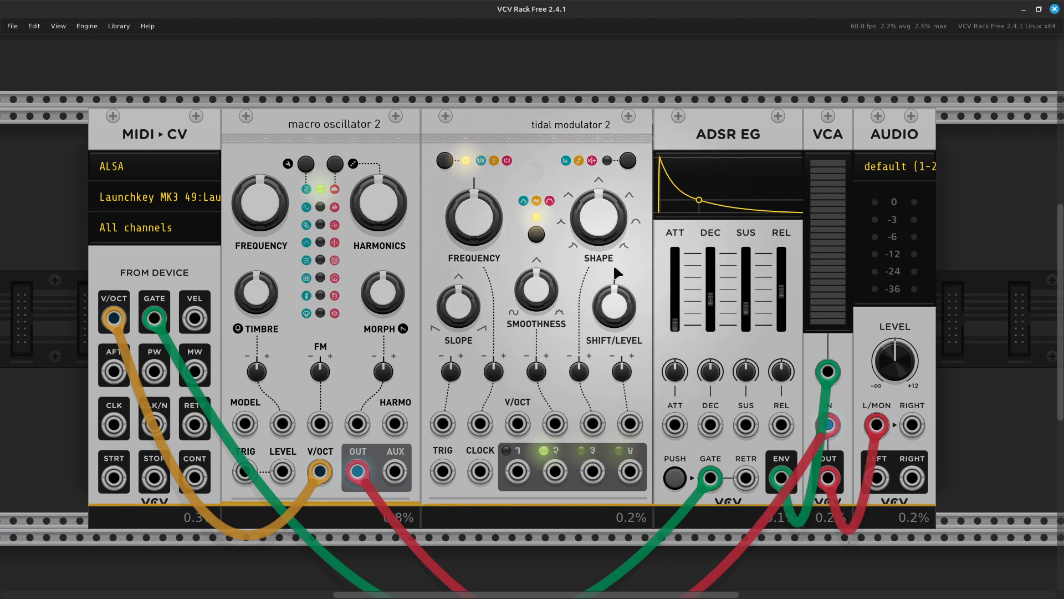
pyautogui.scroll(-3, 685, 344)
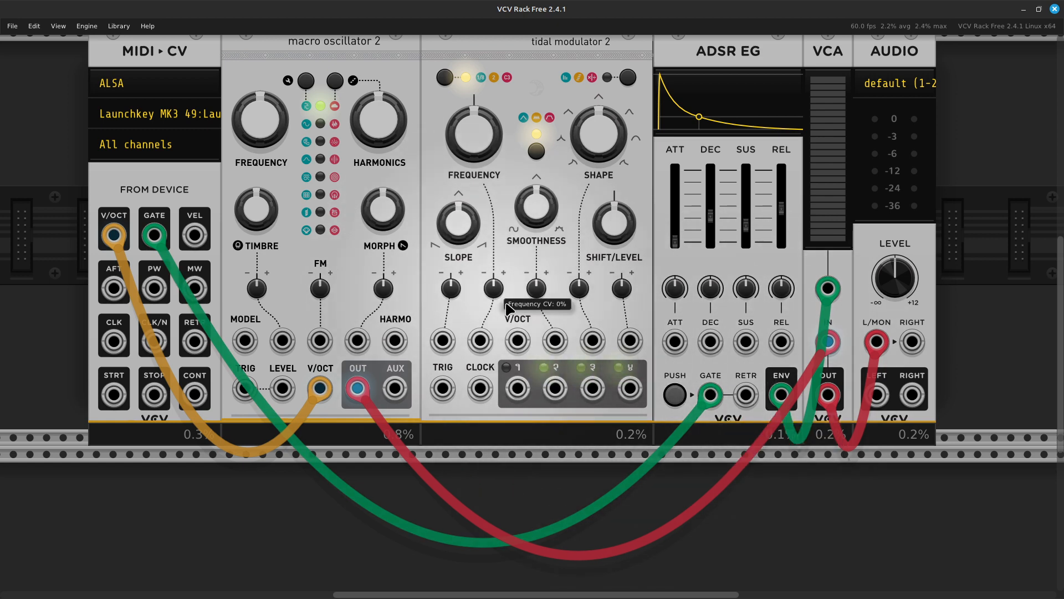
pyautogui.scroll(2, 517, 316)
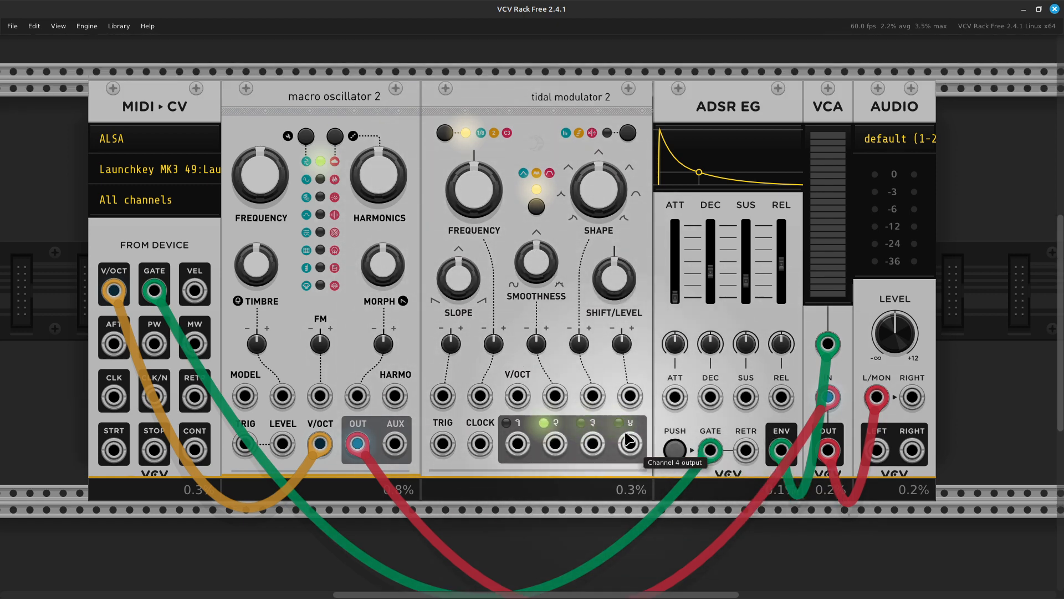
pyautogui.scroll(-2, 628, 438)
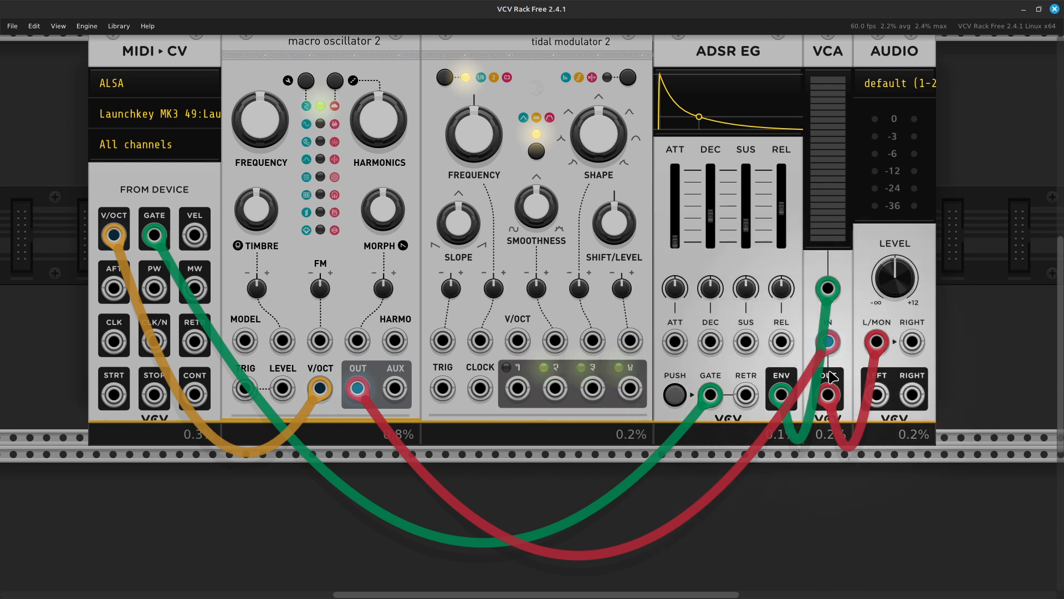
pyautogui.moveTo(829, 346)
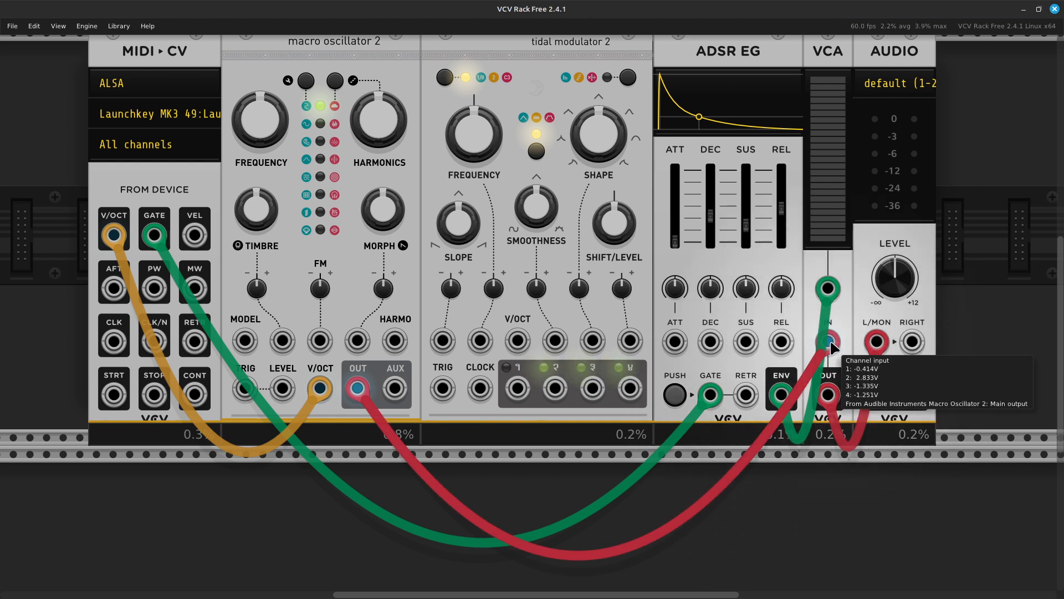
pyautogui.moveTo(829, 347); pyautogui.dragTo(543, 467)
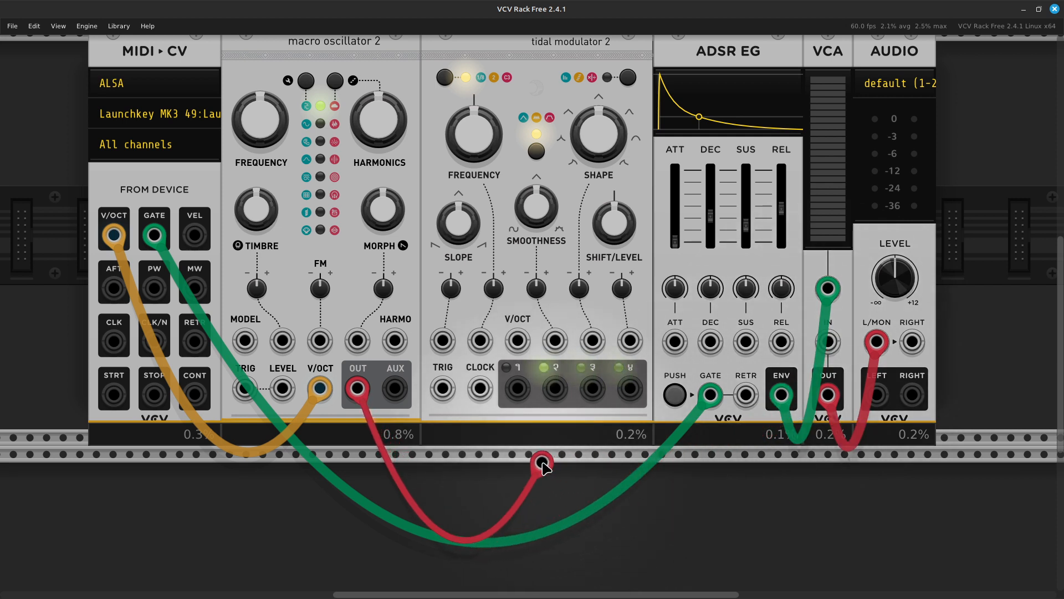
pyautogui.moveTo(543, 467); pyautogui.dragTo(827, 344)
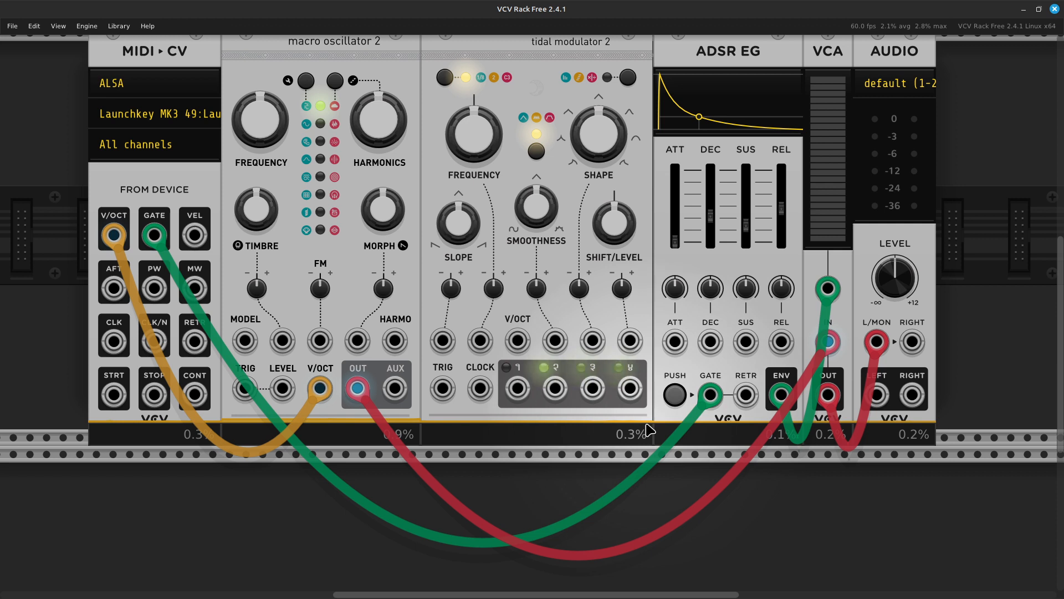
pyautogui.hscroll(3, 648, 429)
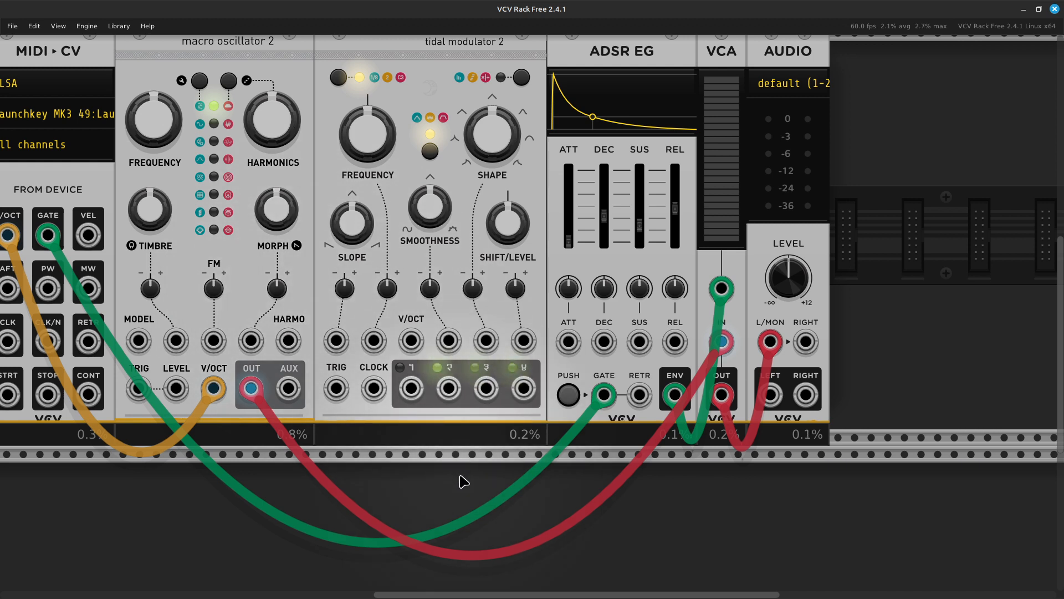
pyautogui.hscroll(-3, 281, 303)
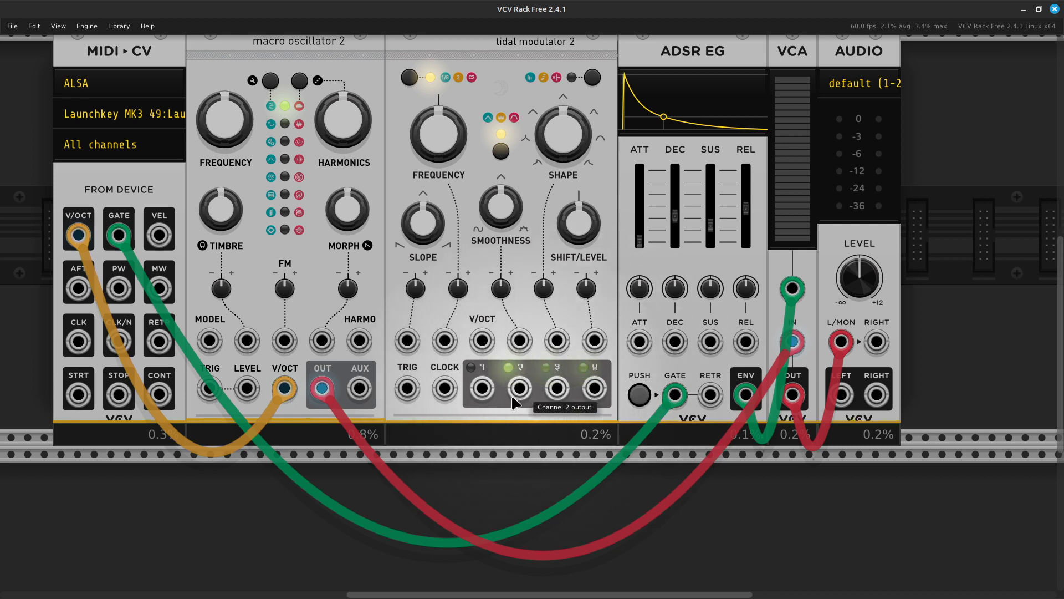
# - Cable tidal modulator 2's channel 1 output into macro oscillator 2's FM input
pyautogui.rightClick(480, 393)
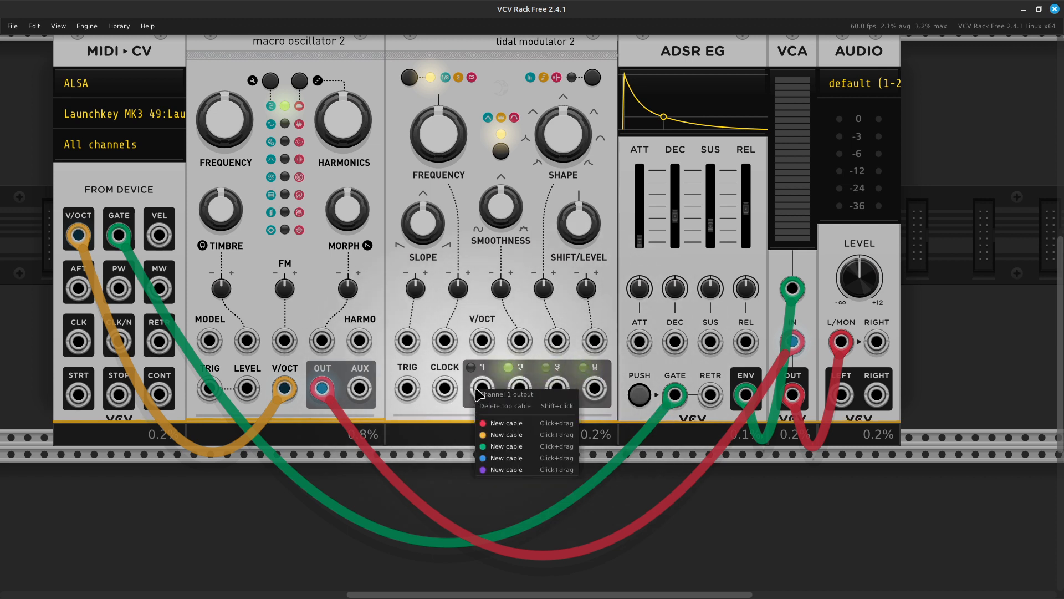
pyautogui.click(497, 424)
pyautogui.moveTo(498, 424); pyautogui.dragTo(469, 416)
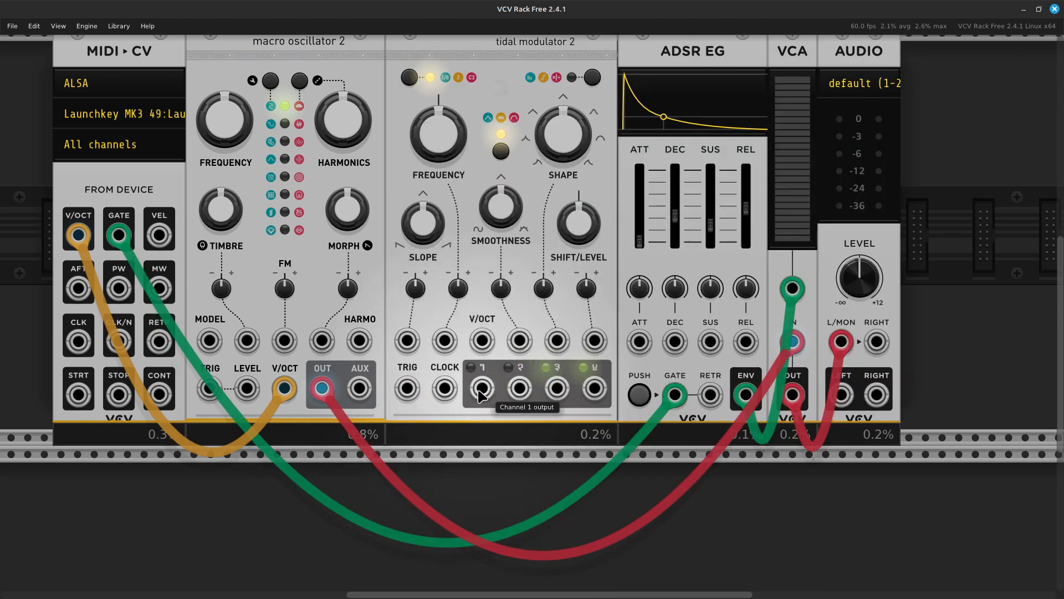
pyautogui.rightClick(480, 395)
pyautogui.moveTo(486, 437); pyautogui.dragTo(285, 342)
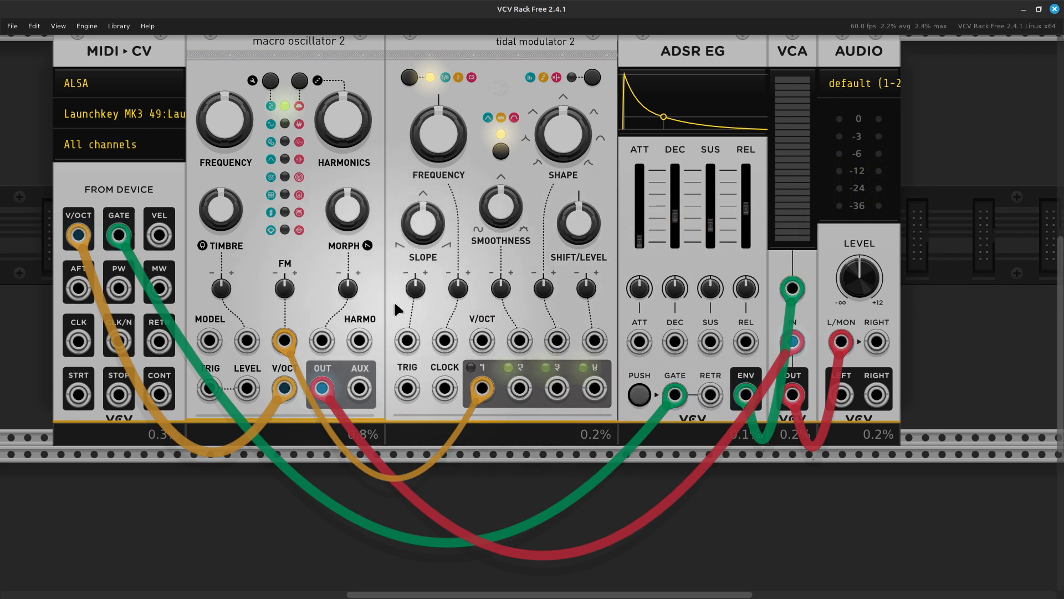
# - Retune tidal modulator 2's frequency to about -34.93 semitones
pyautogui.hscroll(-5, 393, 303)
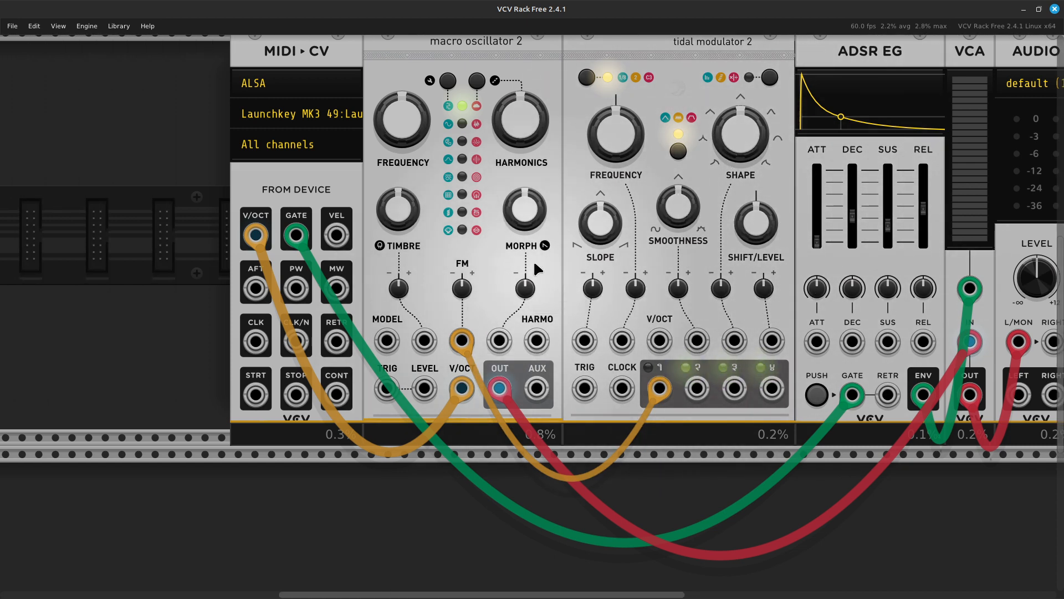
pyautogui.moveTo(616, 133)
pyautogui.mouseDown()
pyautogui.moveTo(615, 105)
pyautogui.moveTo(615, 183)
pyautogui.moveTo(615, 76)
pyautogui.moveTo(615, 164)
pyautogui.moveTo(610, 131)
pyautogui.mouseUp()
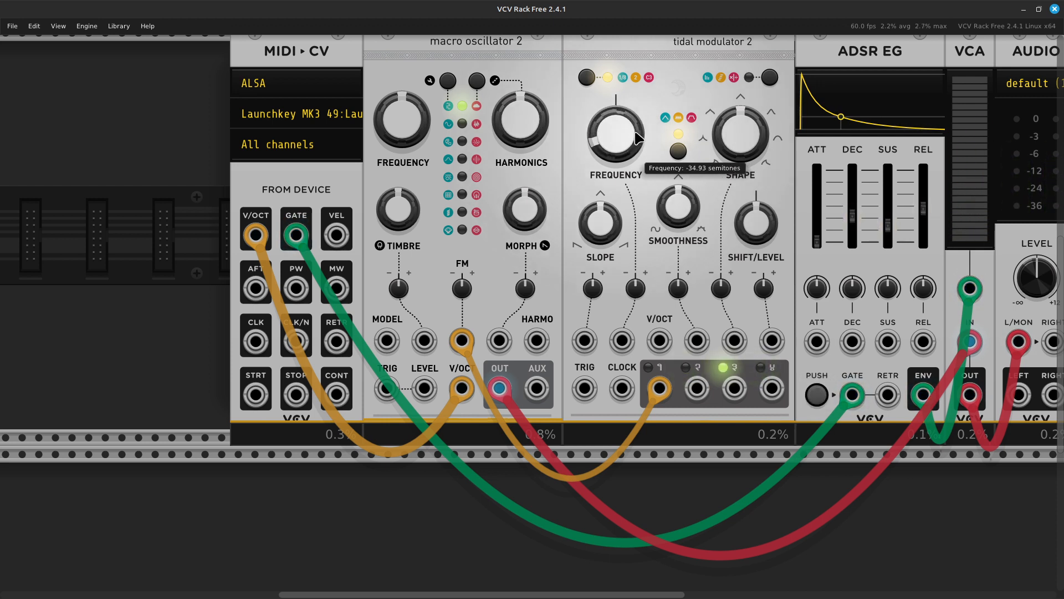
pyautogui.hscroll(5, 636, 138)
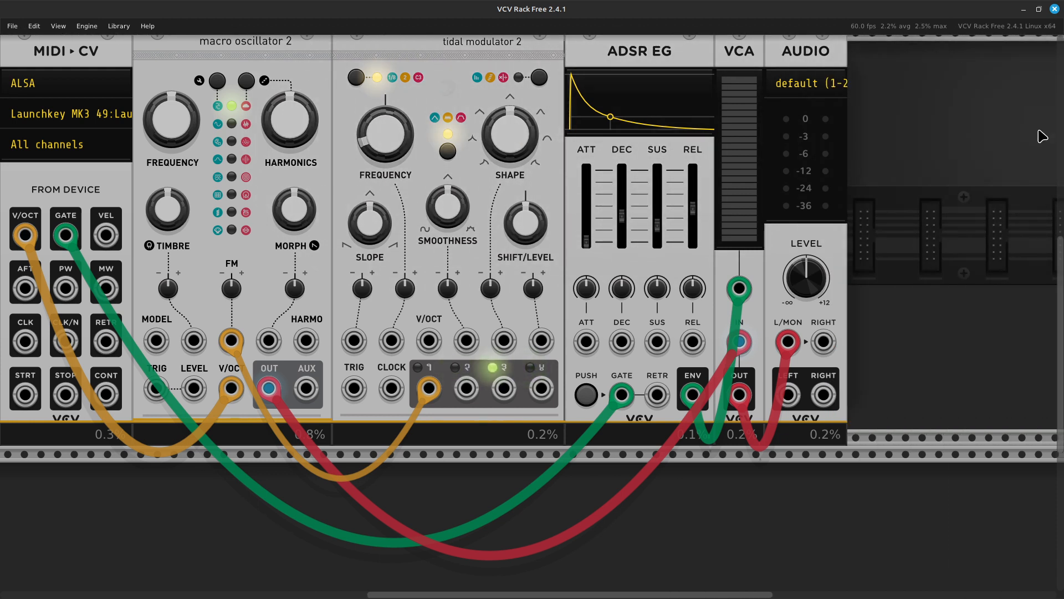
pyautogui.hscroll(5, 1042, 136)
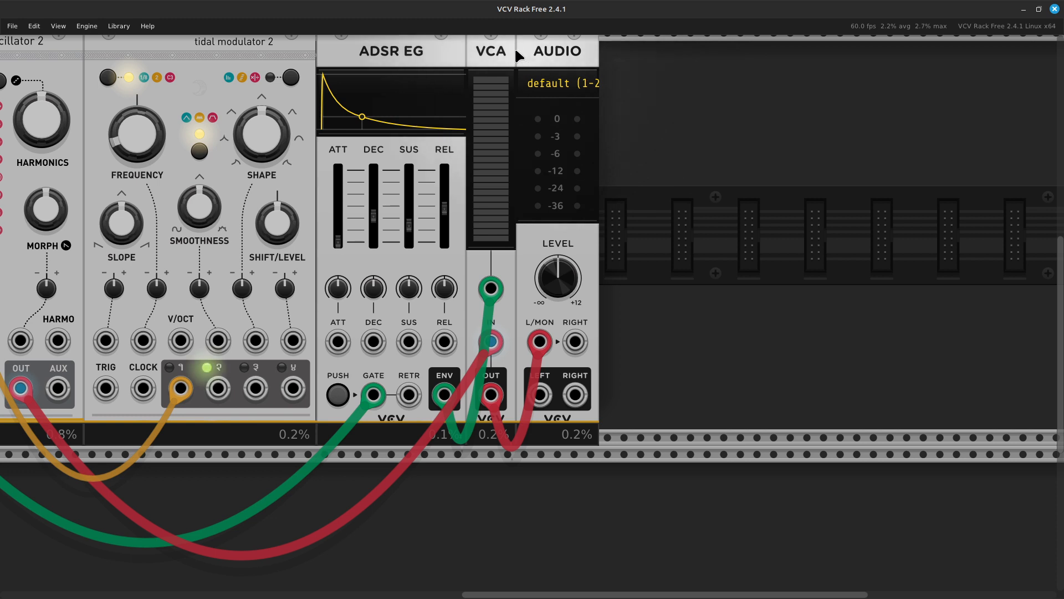
# - Delete the VCA, shift AUDIO right, and add VCA Mix via a 'mixer' search
pyautogui.press('Delete')
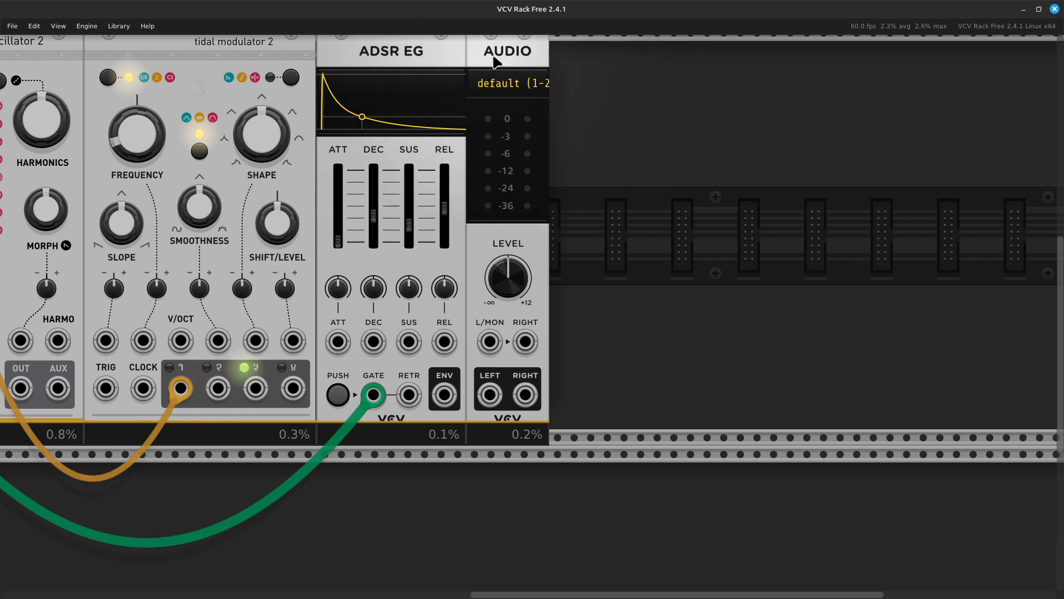
pyautogui.moveTo(507, 50); pyautogui.dragTo(690, 50)
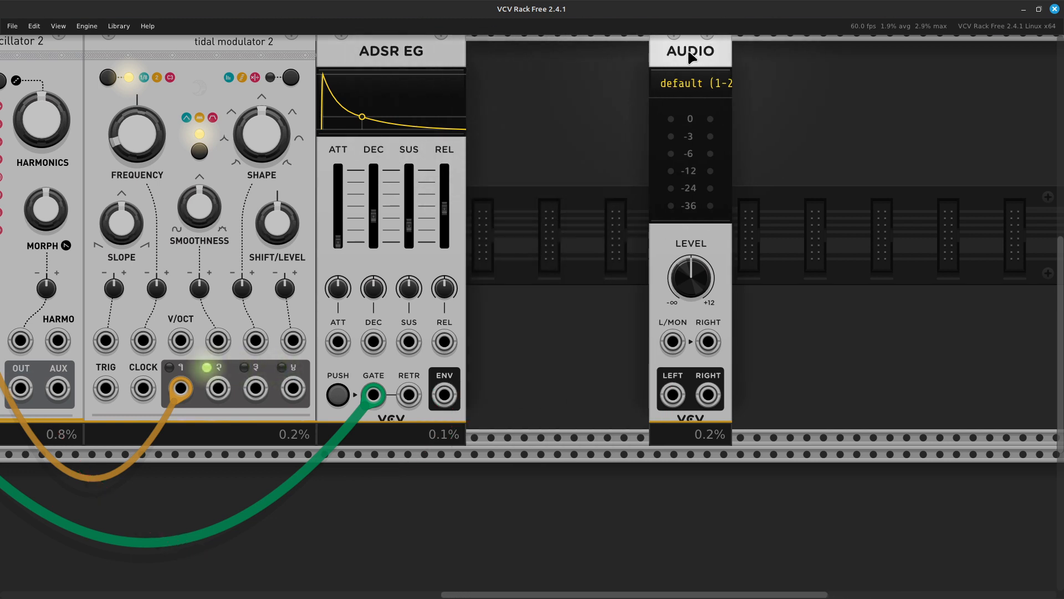
pyautogui.rightClick(556, 258)
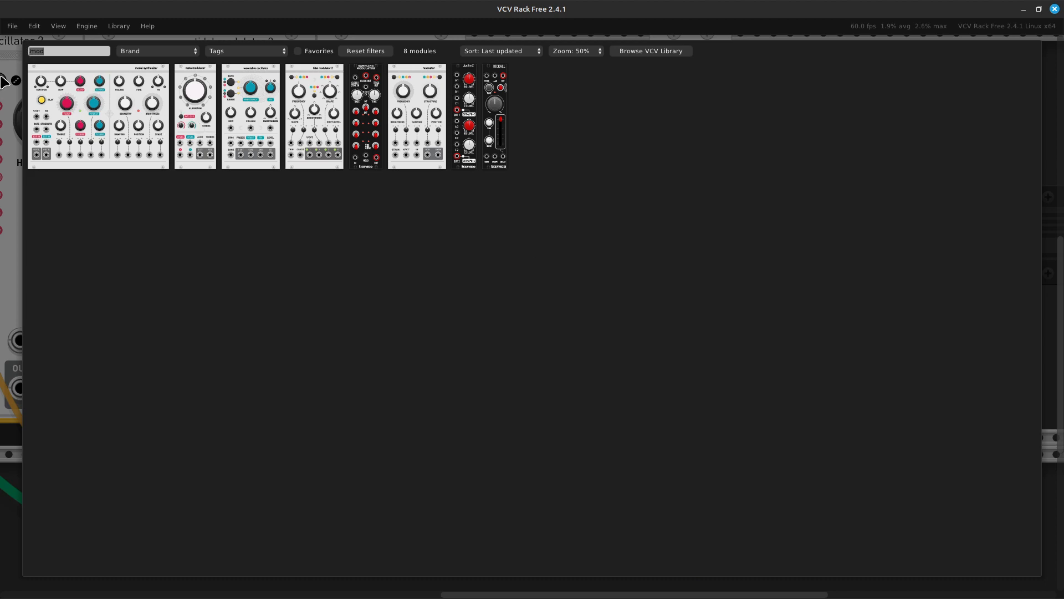
pyautogui.press('BackSpace')
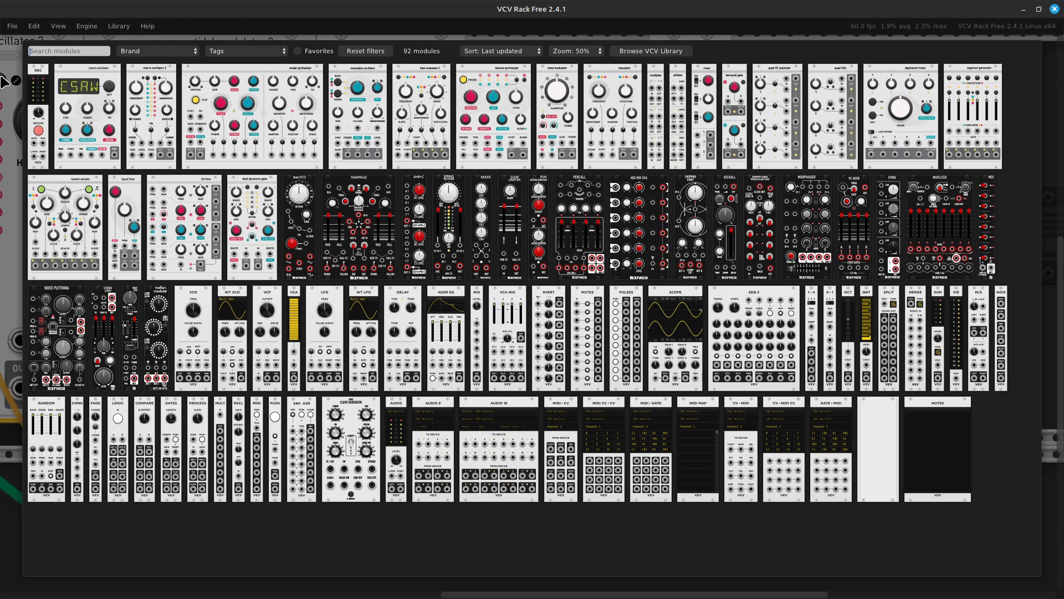
pyautogui.write('mixer')
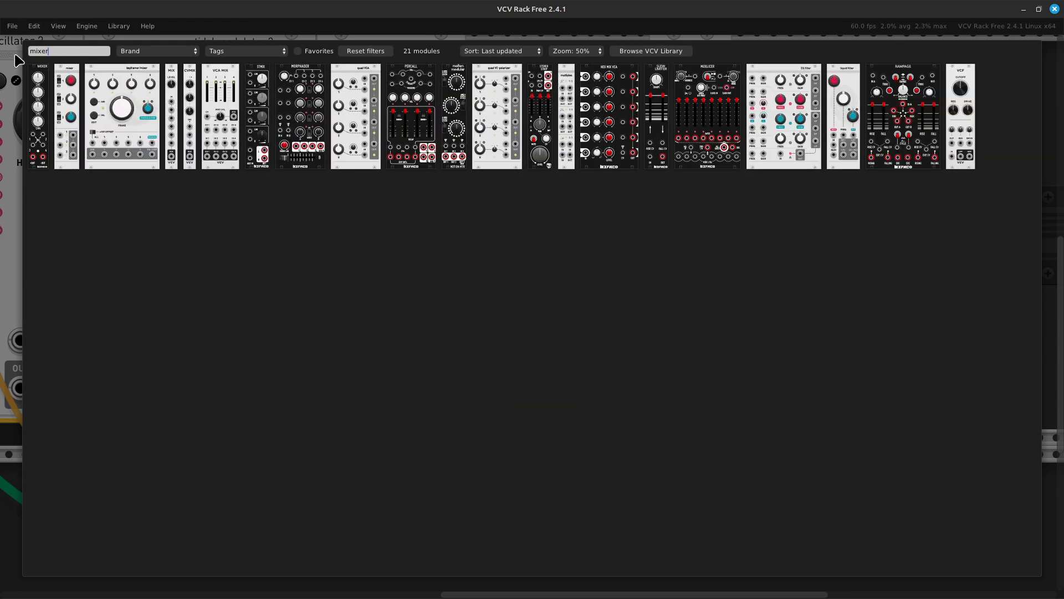
pyautogui.click(211, 134)
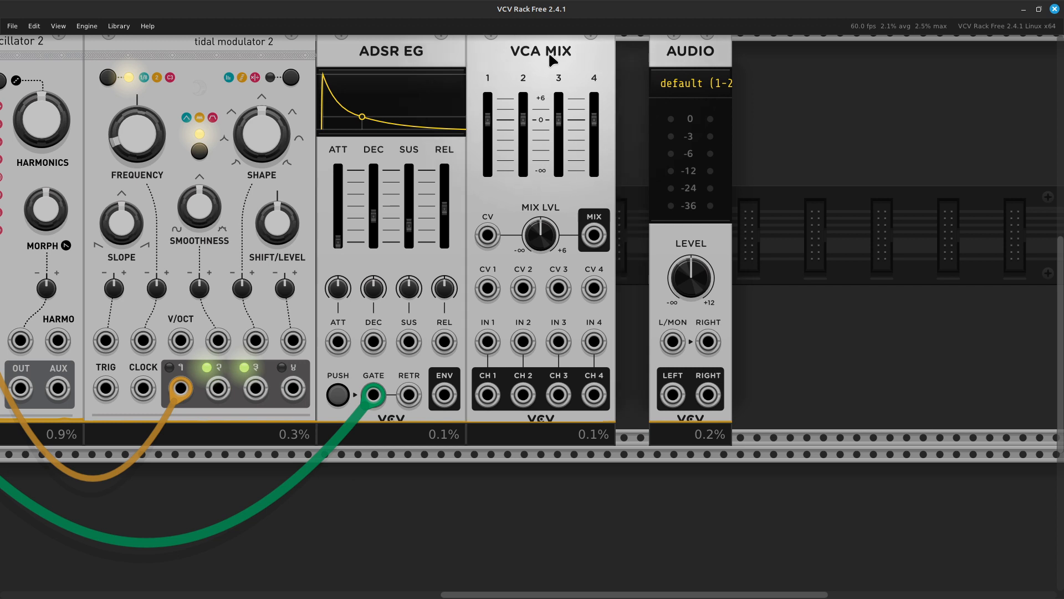
# - Butt VCA Mix and AUDIO together and cable the MIX output into Audio L/MON
pyautogui.click(554, 56)
pyautogui.moveTo(698, 60); pyautogui.dragTo(664, 61)
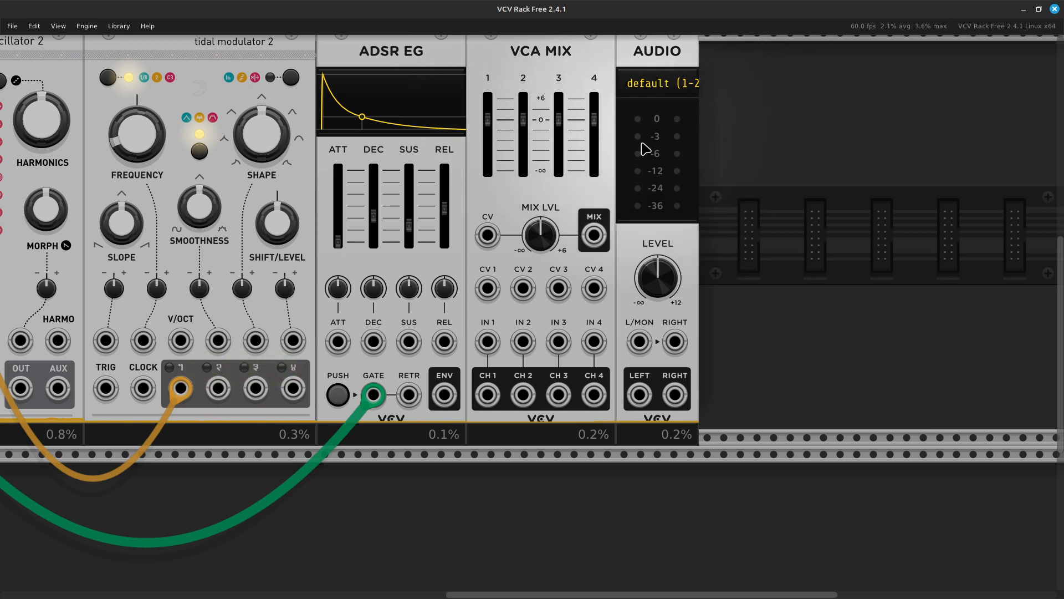
pyautogui.rightClick(593, 243)
pyautogui.moveTo(608, 279); pyautogui.dragTo(602, 256)
pyautogui.rightClick(592, 244)
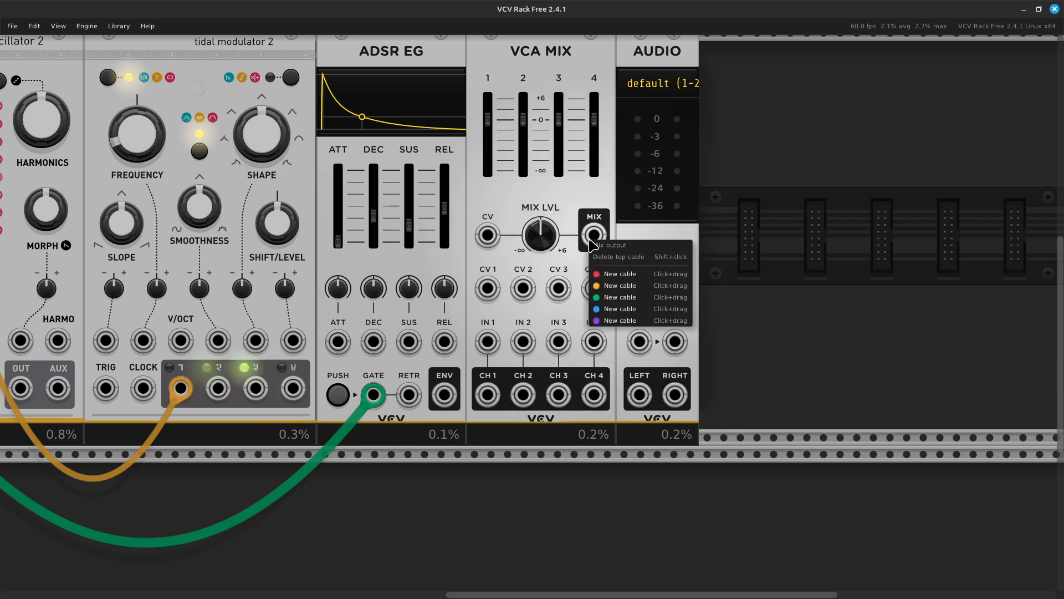
pyautogui.moveTo(612, 277); pyautogui.dragTo(641, 347)
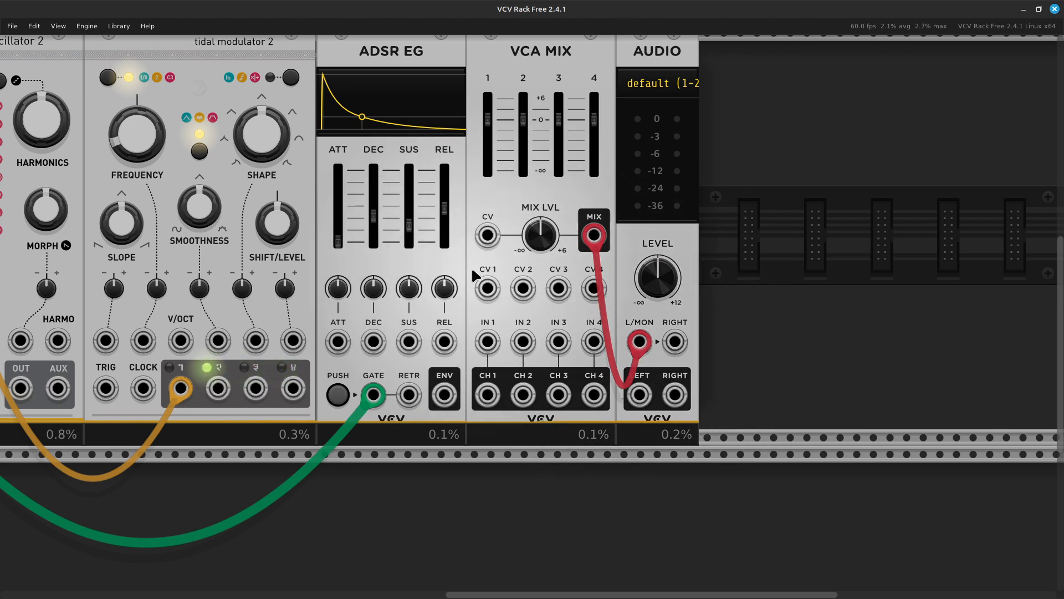
pyautogui.hscroll(-3, 471, 267)
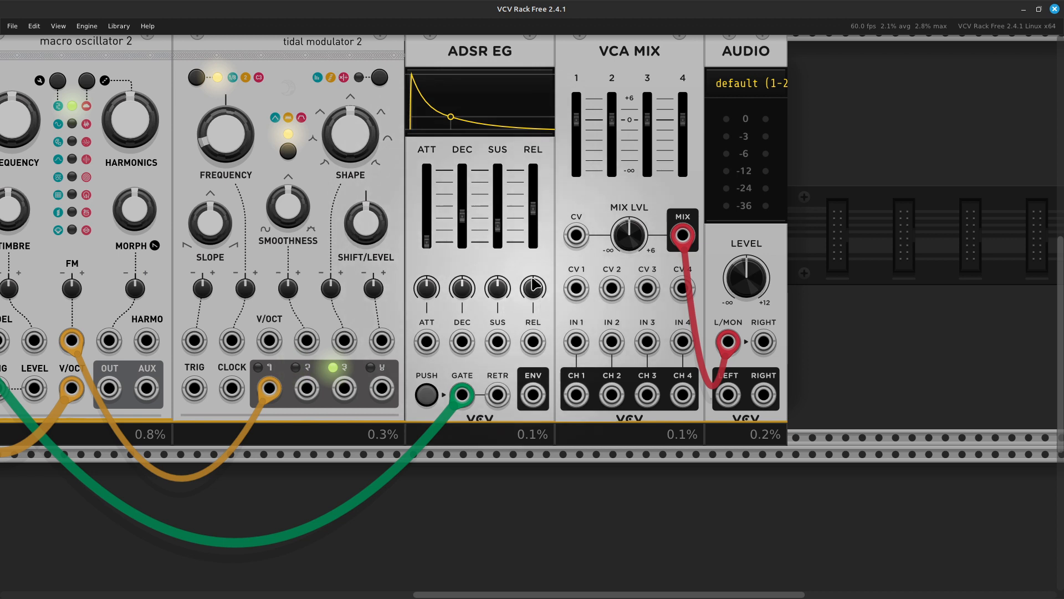
# - Patch ADSR ENV to VCA Mix CV, oscillator OUT to IN 1, and tidal channel 1 to CV 1
pyautogui.rightClick(535, 406)
pyautogui.moveTo(559, 455); pyautogui.dragTo(576, 235)
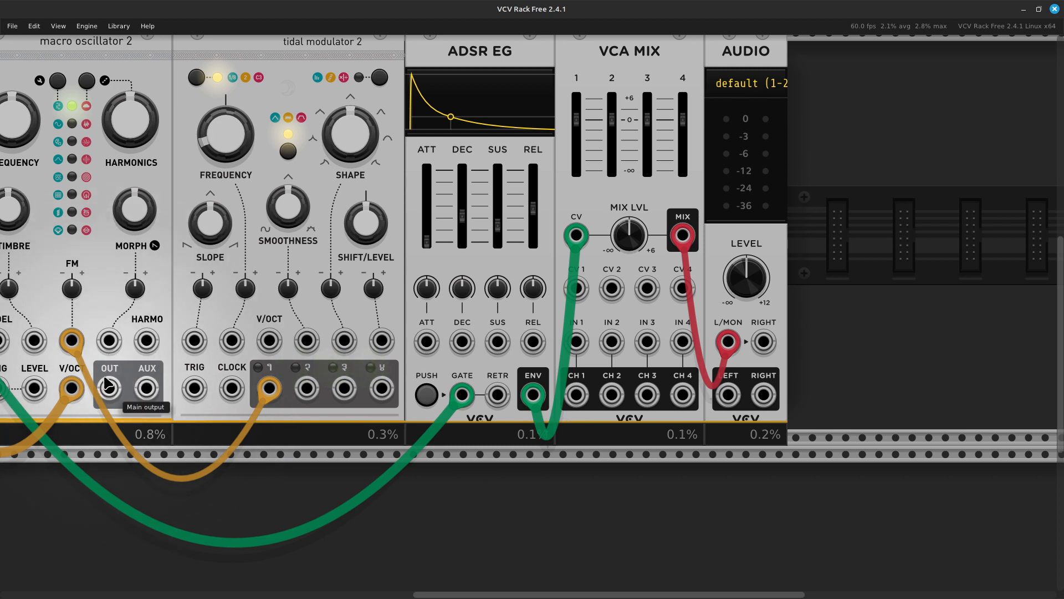
pyautogui.rightClick(110, 392)
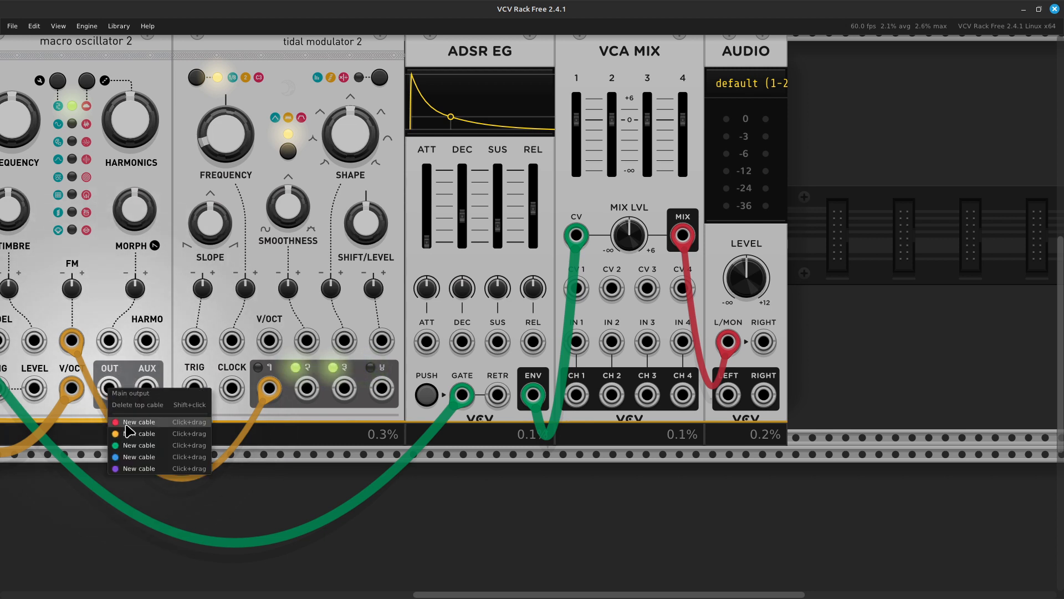
pyautogui.moveTo(128, 425); pyautogui.dragTo(582, 340)
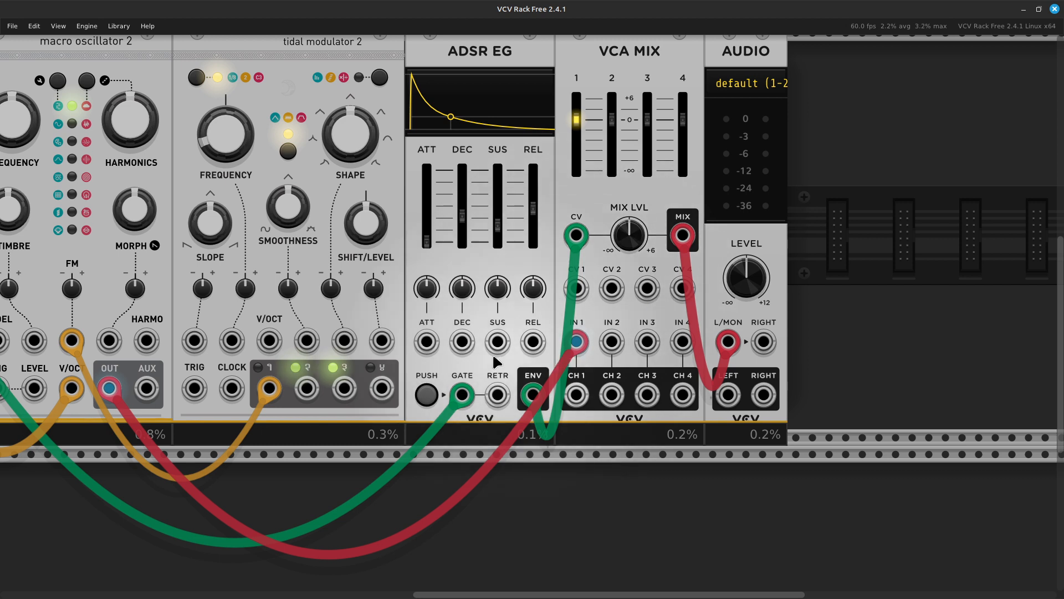
pyautogui.rightClick(271, 391)
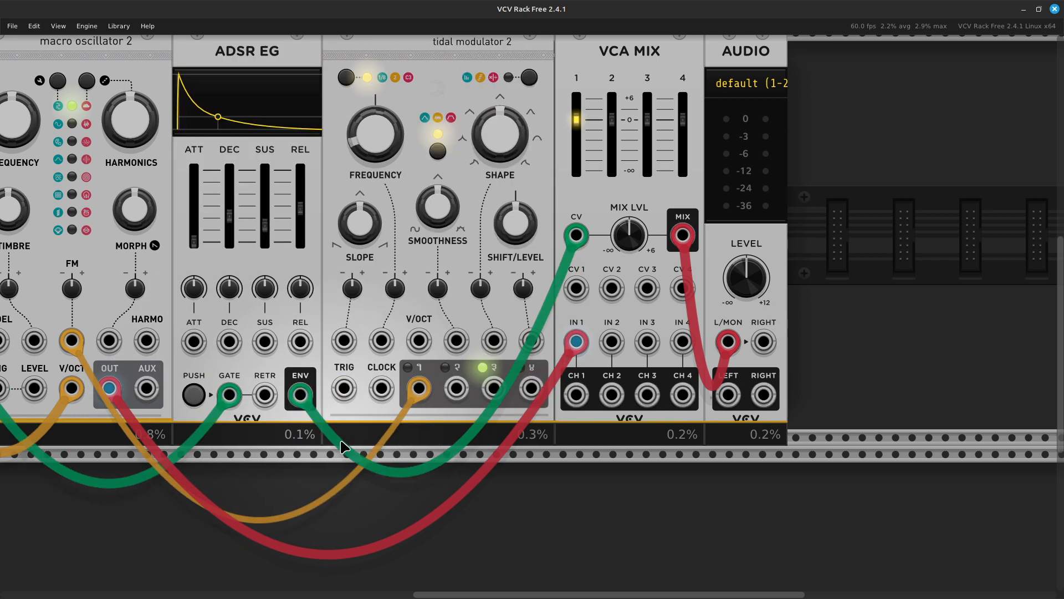
pyautogui.moveTo(355, 420); pyautogui.dragTo(277, 389)
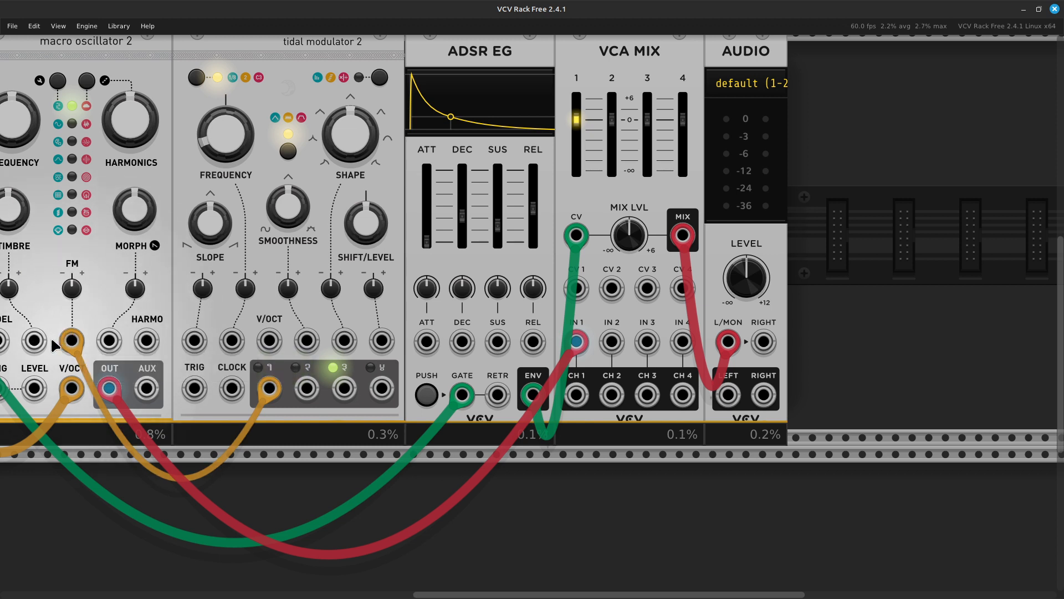
pyautogui.moveTo(69, 342); pyautogui.dragTo(579, 289)
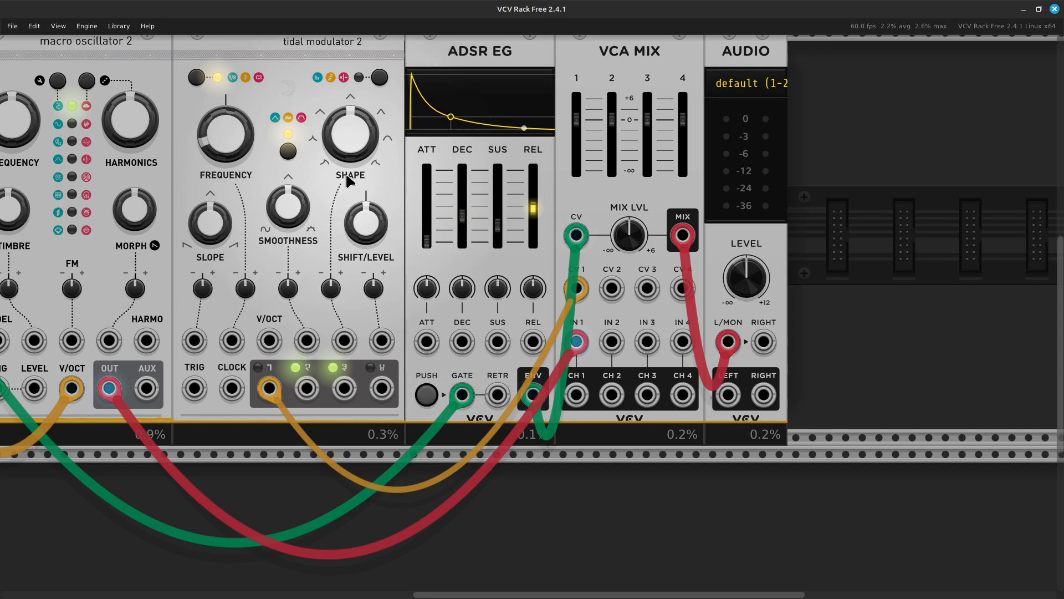
# - Move the tidal cable off CV 1, nudge the frequency, and switch the tidal output mode twice
pyautogui.scroll(2, 347, 181)
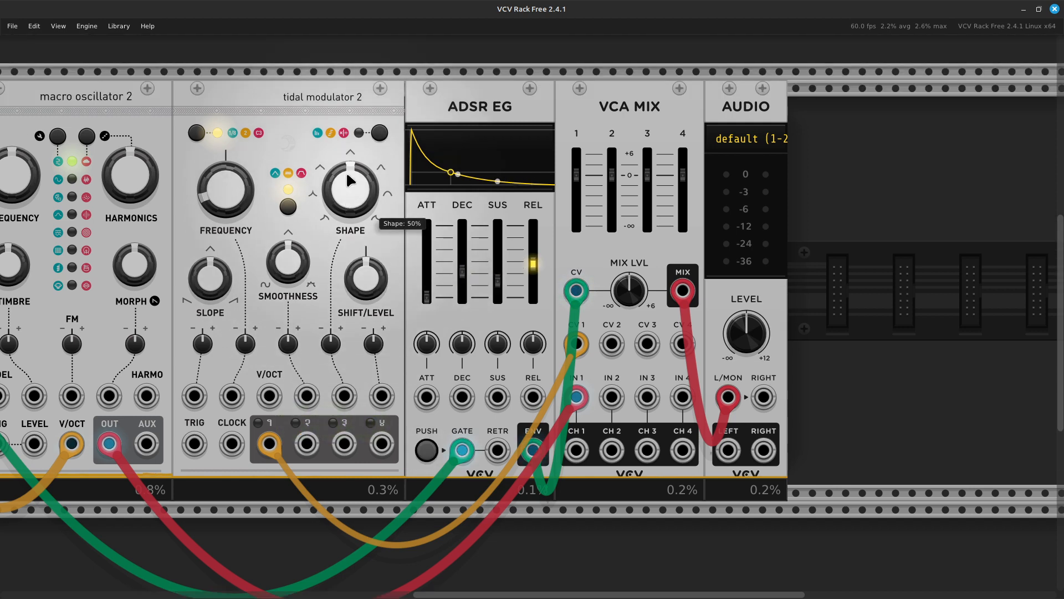
pyautogui.scroll(-1, 557, 258)
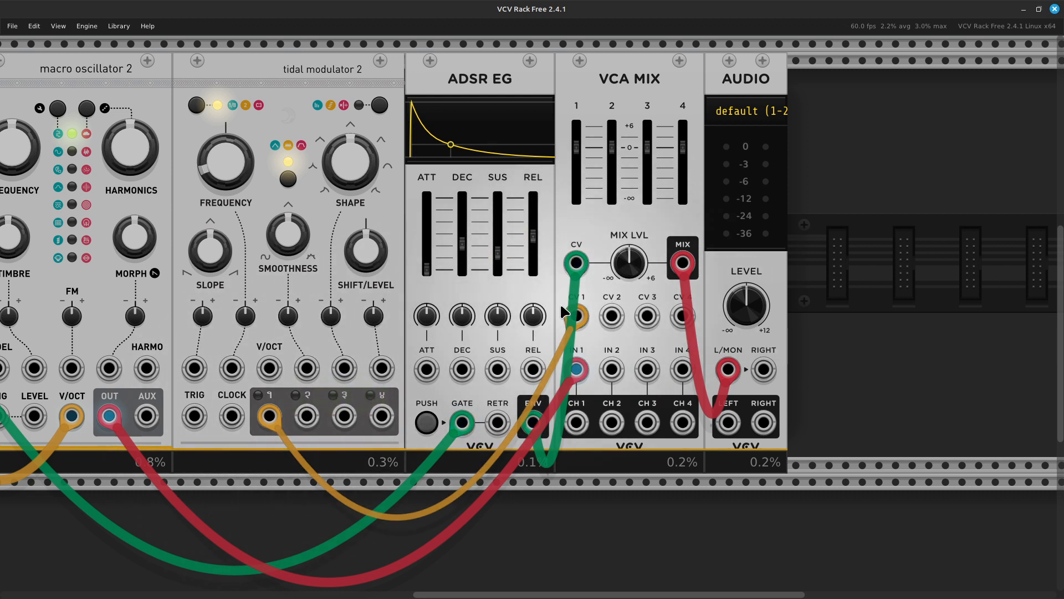
pyautogui.moveTo(579, 324)
pyautogui.mouseDown()
pyautogui.moveTo(592, 377)
pyautogui.moveTo(576, 317)
pyautogui.mouseUp()
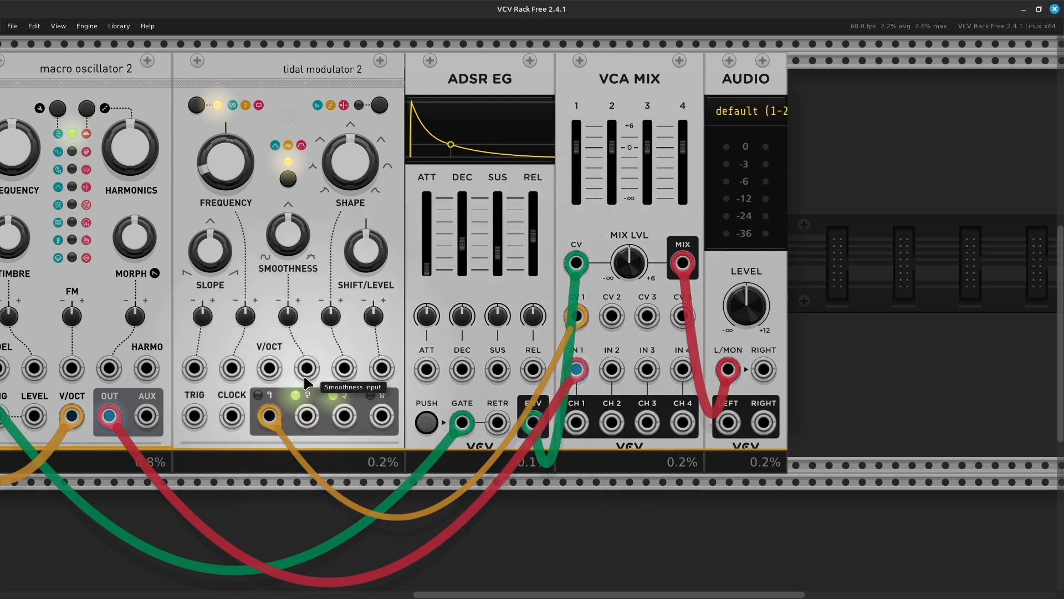
pyautogui.hscroll(-3, 303, 373)
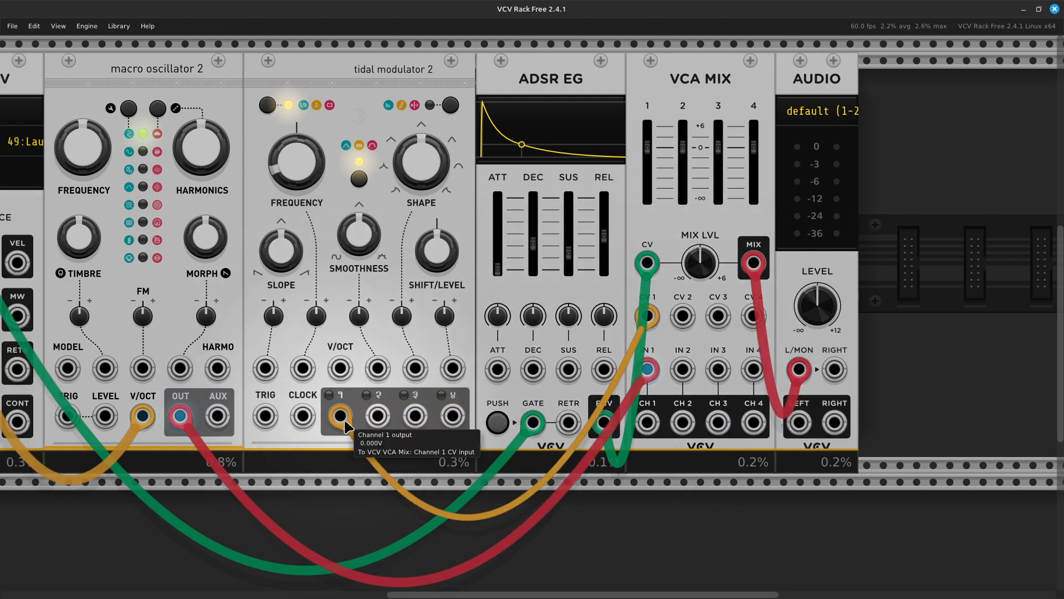
pyautogui.click(451, 111)
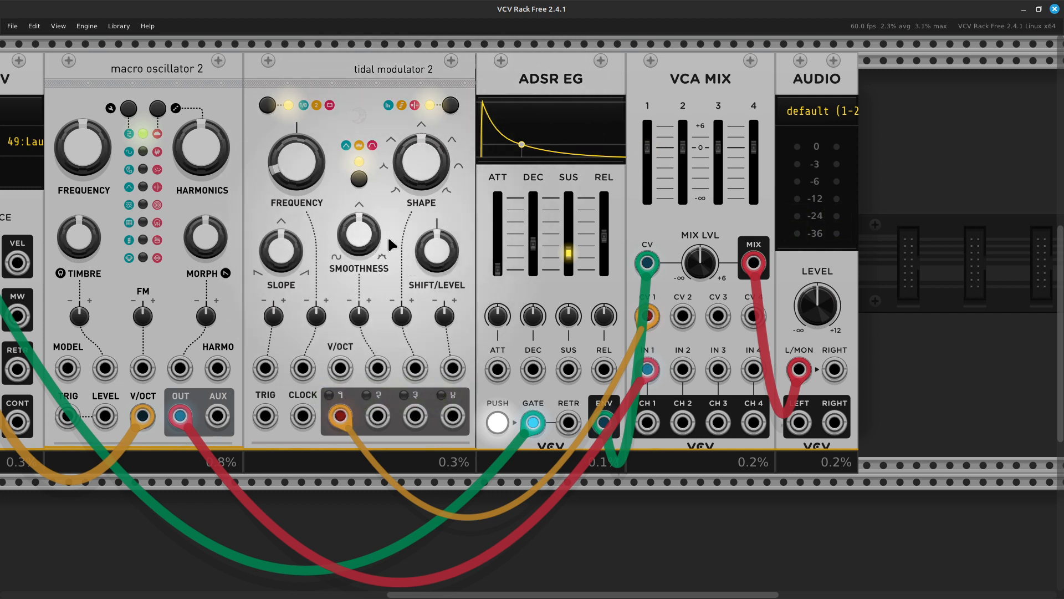
pyautogui.moveTo(284, 168); pyautogui.dragTo(284, 147)
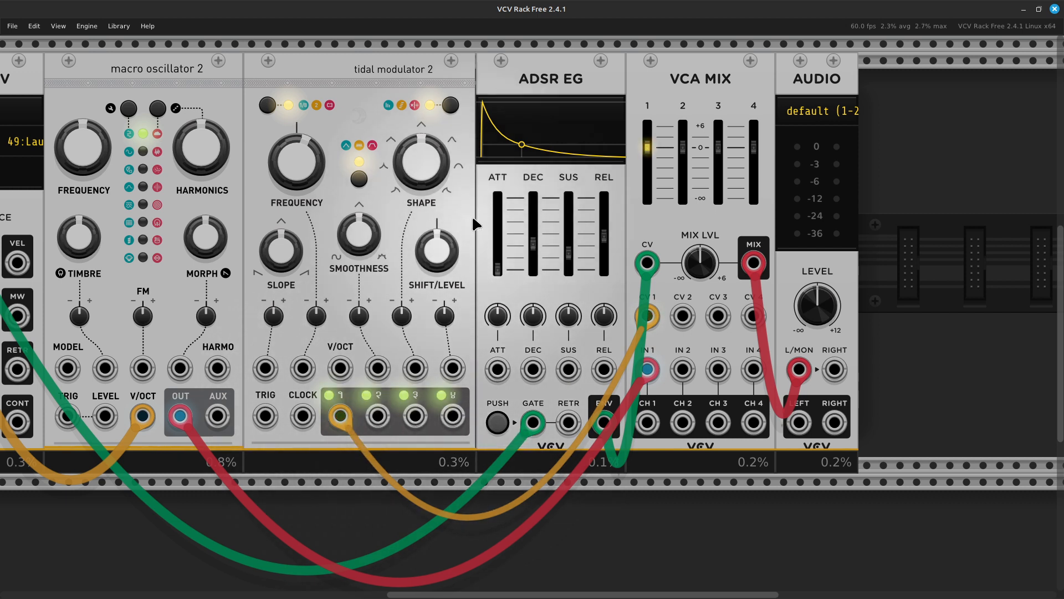
pyautogui.click(451, 107)
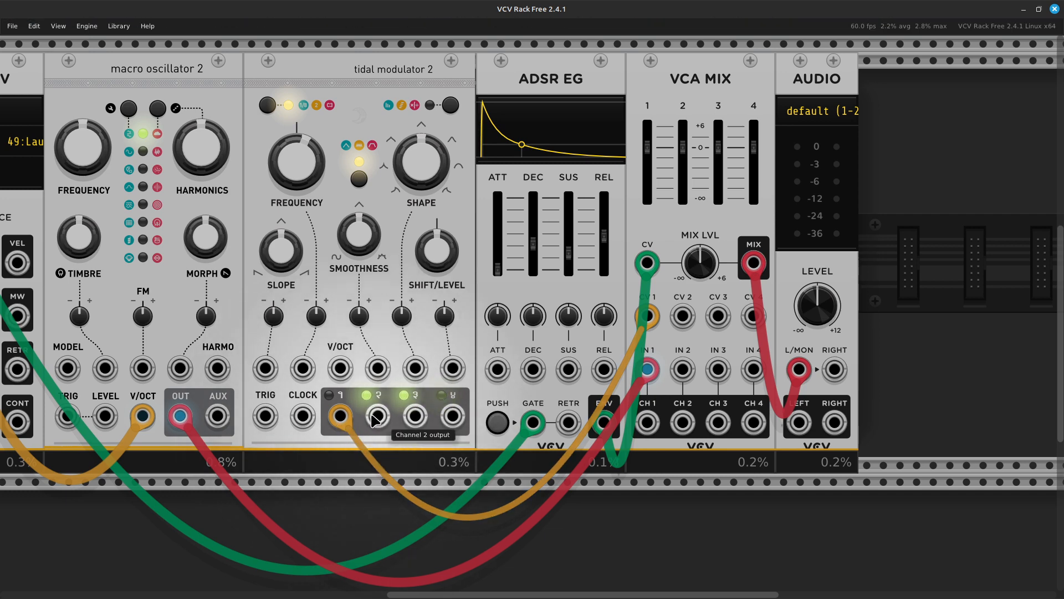
# - Step tidal modulator 2 through its output modes five times, ending on its earlier mode
pyautogui.scroll(-4, 471, 449)
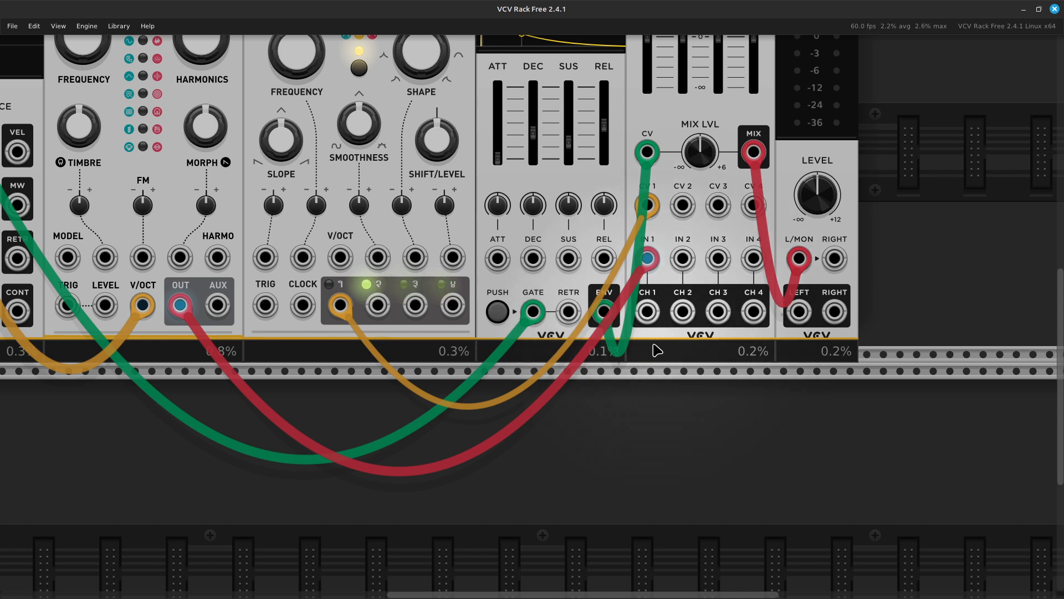
pyautogui.scroll(3, 649, 377)
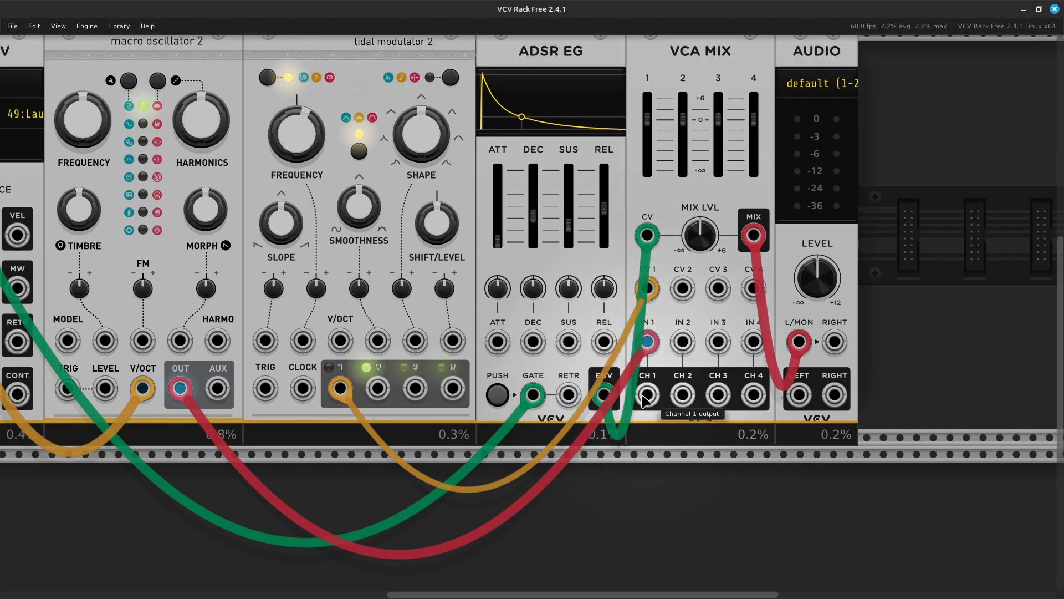
pyautogui.scroll(-1, 645, 399)
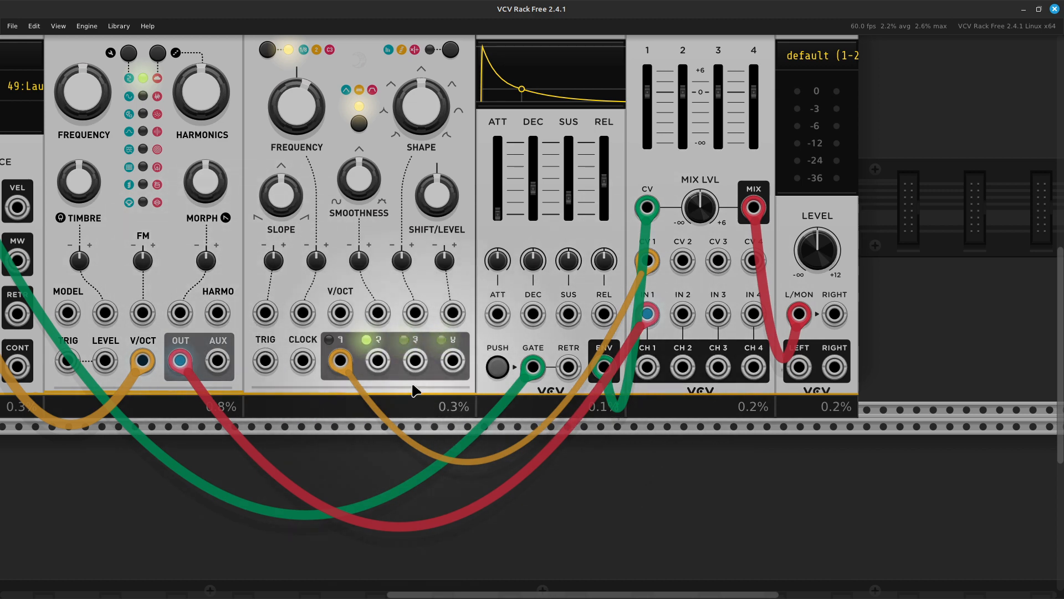
pyautogui.scroll(5, 428, 397)
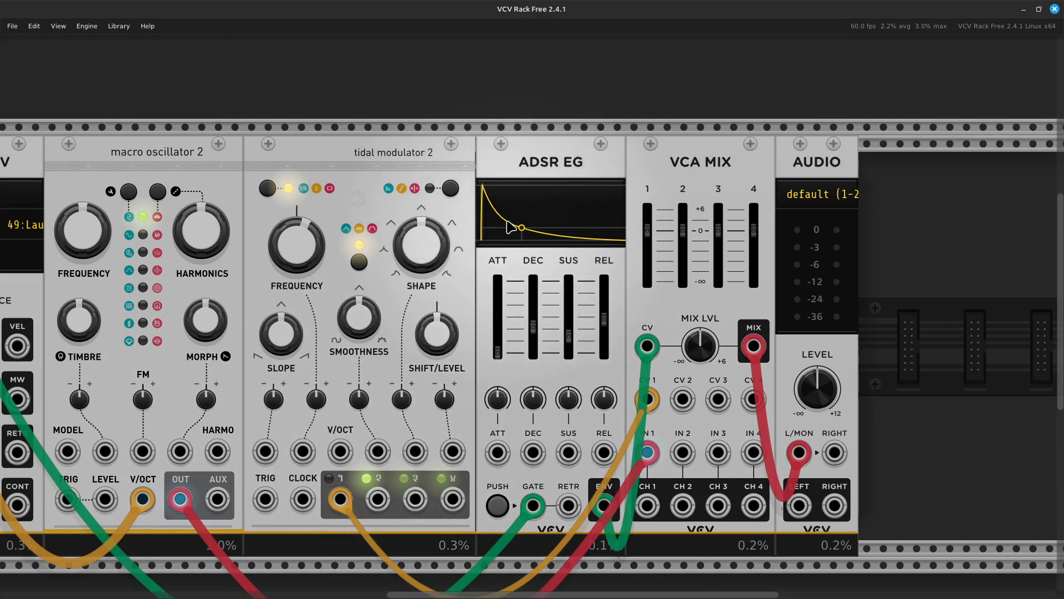
pyautogui.click(450, 189)
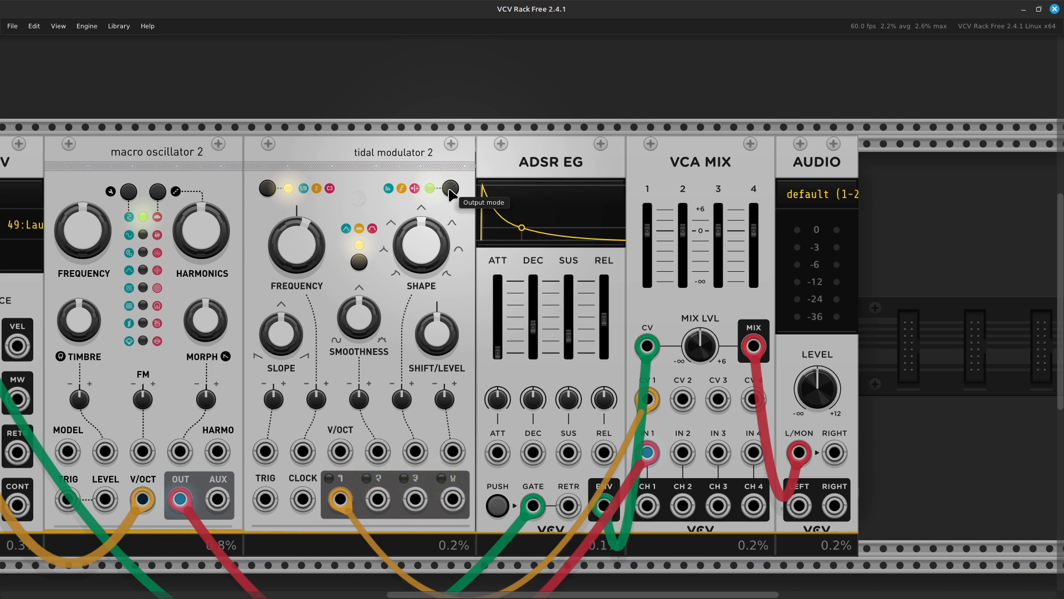
pyautogui.click(450, 190)
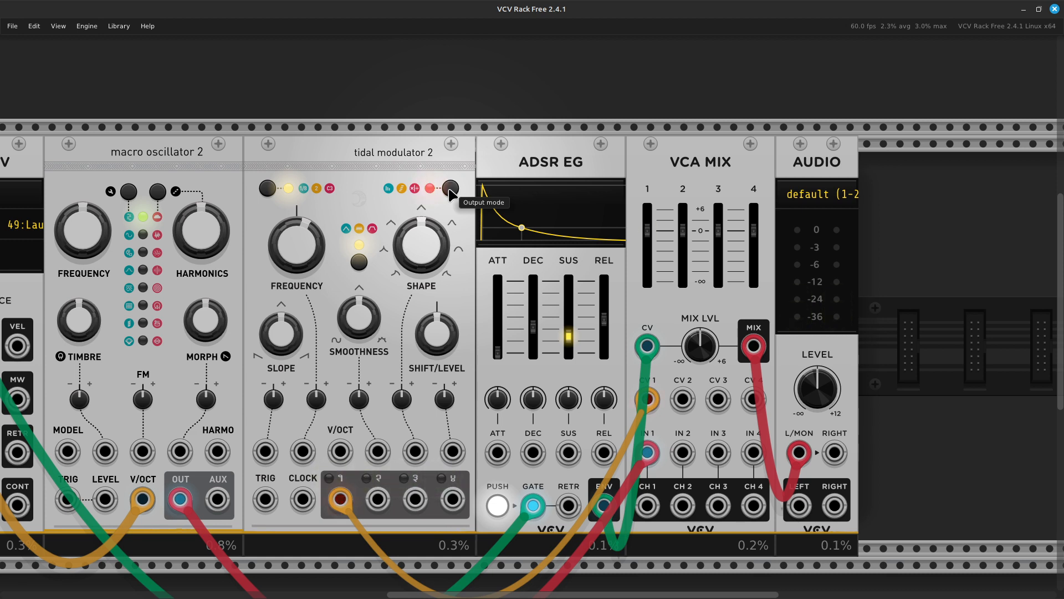
pyautogui.click(450, 189)
pyautogui.click(450, 189)
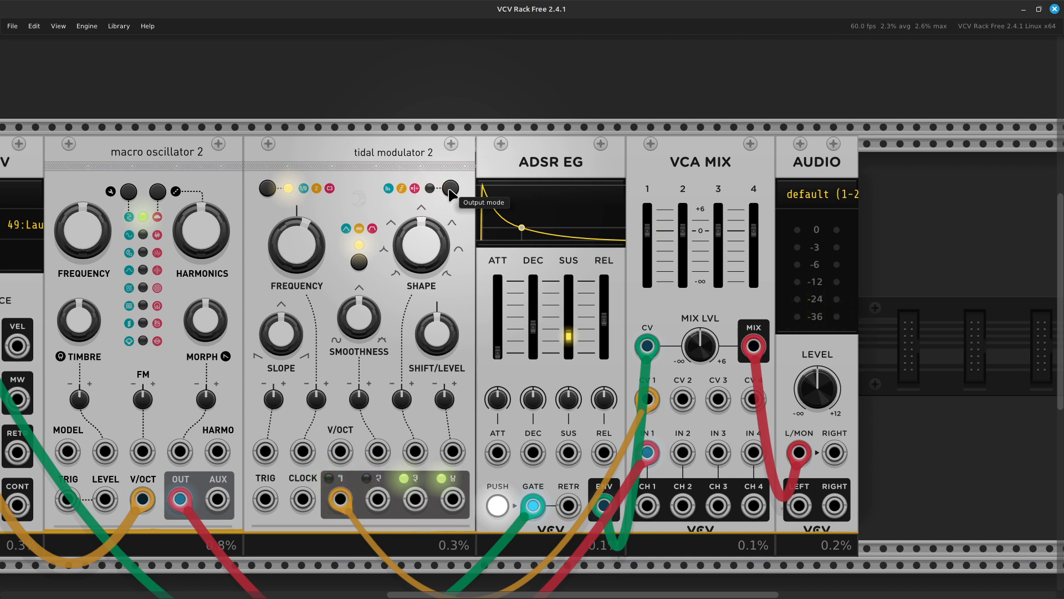
pyautogui.click(450, 189)
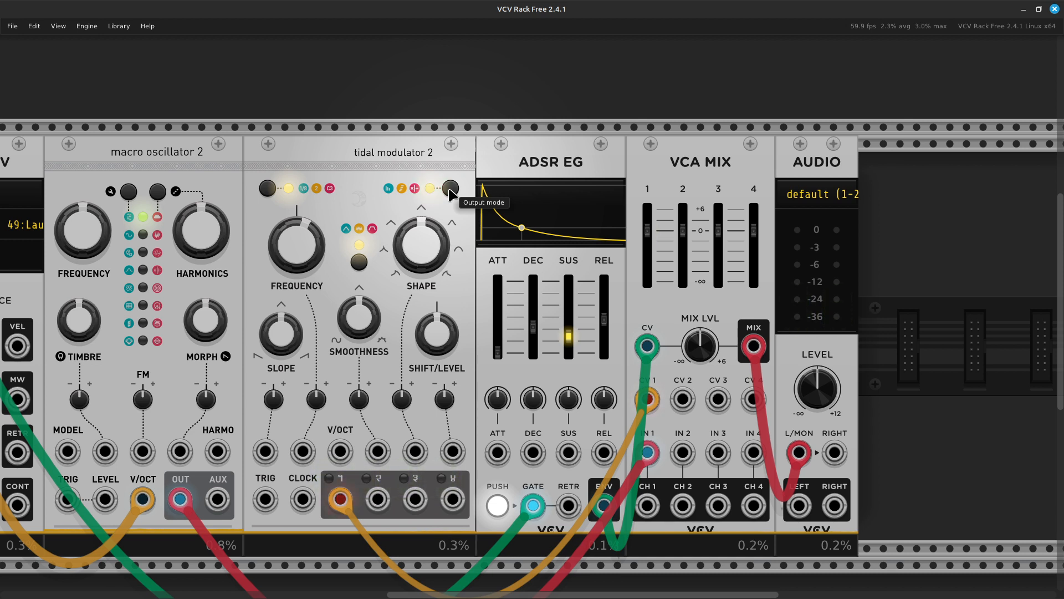
pyautogui.scroll(-5, 450, 195)
pyautogui.scroll(3, 449, 205)
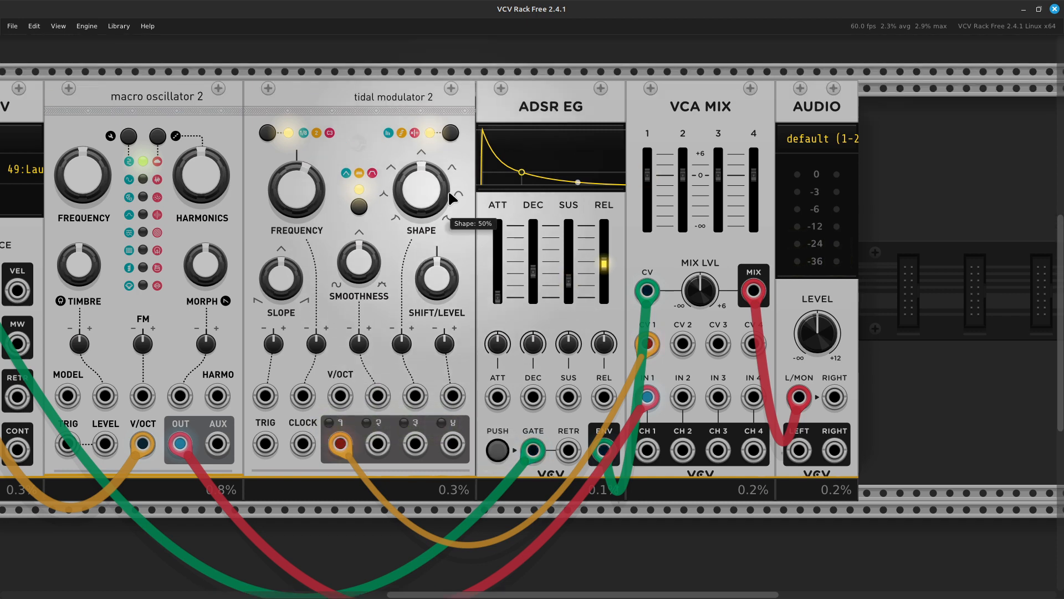
pyautogui.scroll(-2, 449, 207)
pyautogui.scroll(3, 449, 206)
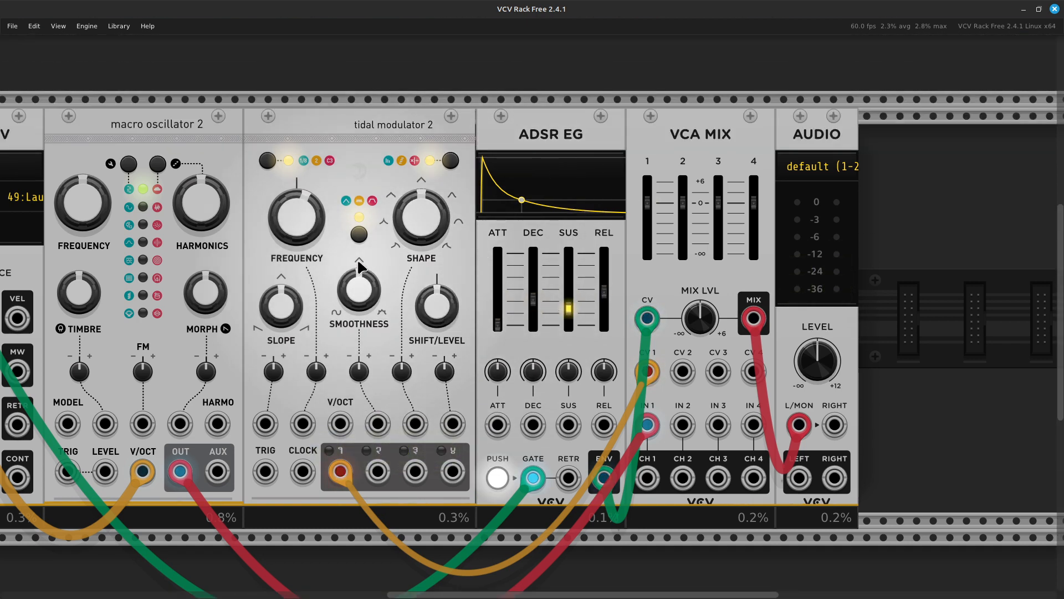
# - Raise tidal frequency slightly, set shape to about 72% and slope to about 43%
pyautogui.moveTo(297, 219); pyautogui.dragTo(320, 223)
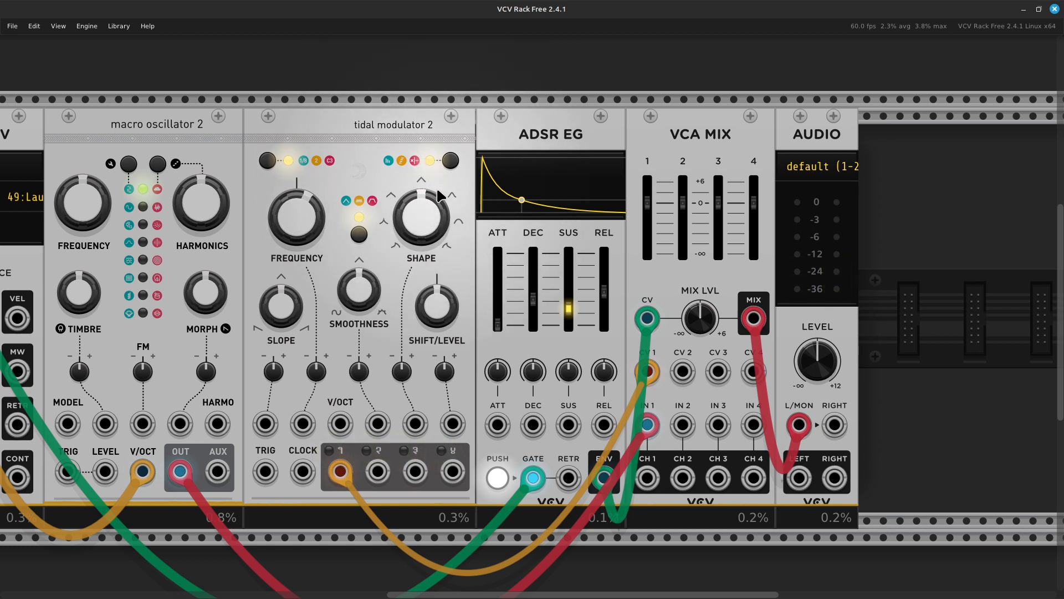
pyautogui.moveTo(430, 215); pyautogui.dragTo(430, 198)
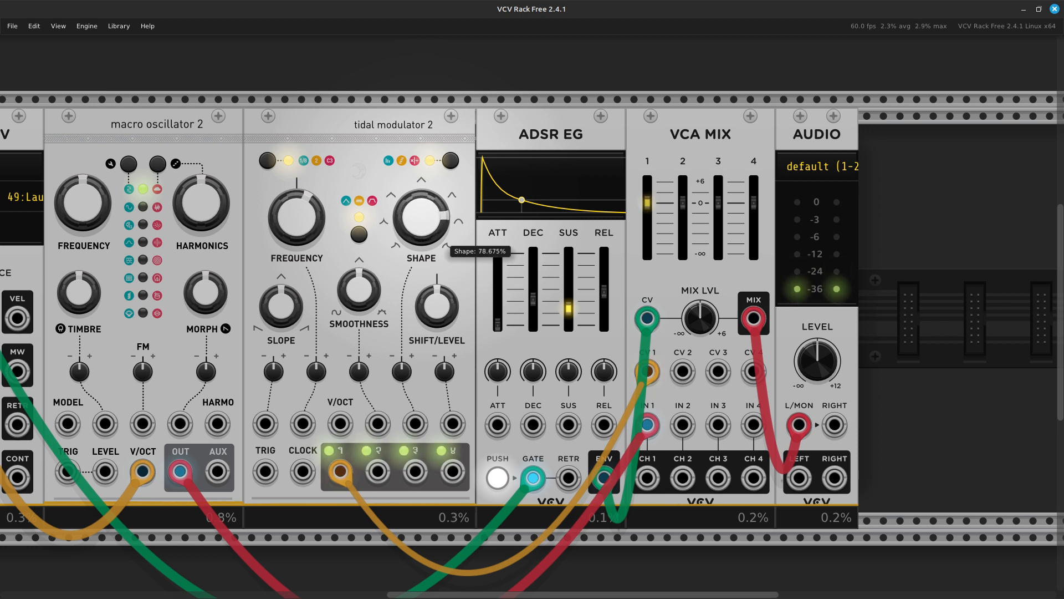
pyautogui.moveTo(430, 200)
pyautogui.mouseDown()
pyautogui.moveTo(429, 233)
pyautogui.moveTo(429, 220)
pyautogui.mouseUp()
pyautogui.moveTo(422, 217); pyautogui.dragTo(421, 5)
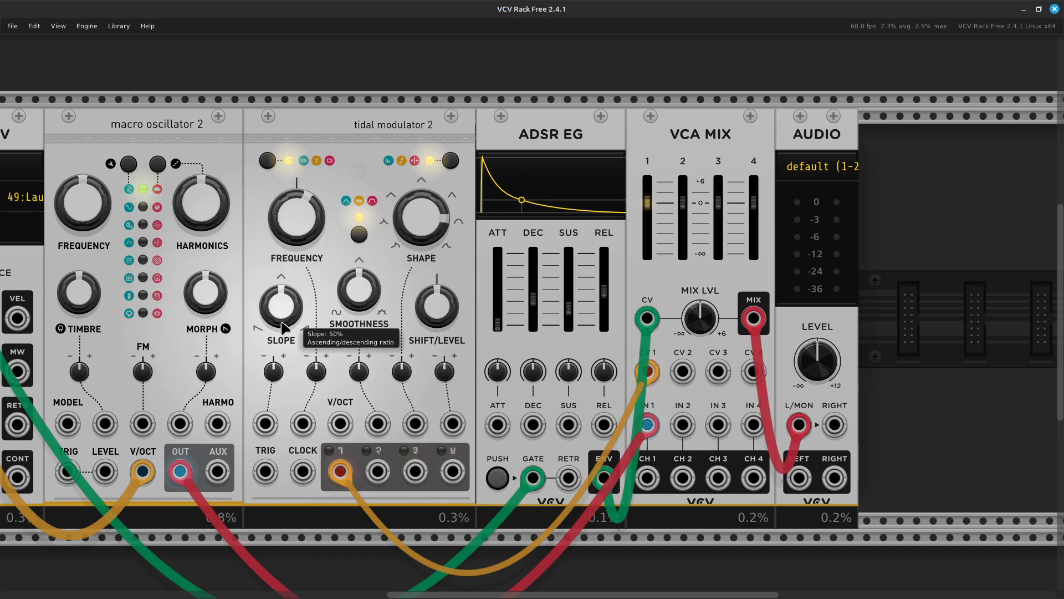
pyautogui.moveTo(283, 309); pyautogui.dragTo(244, 331)
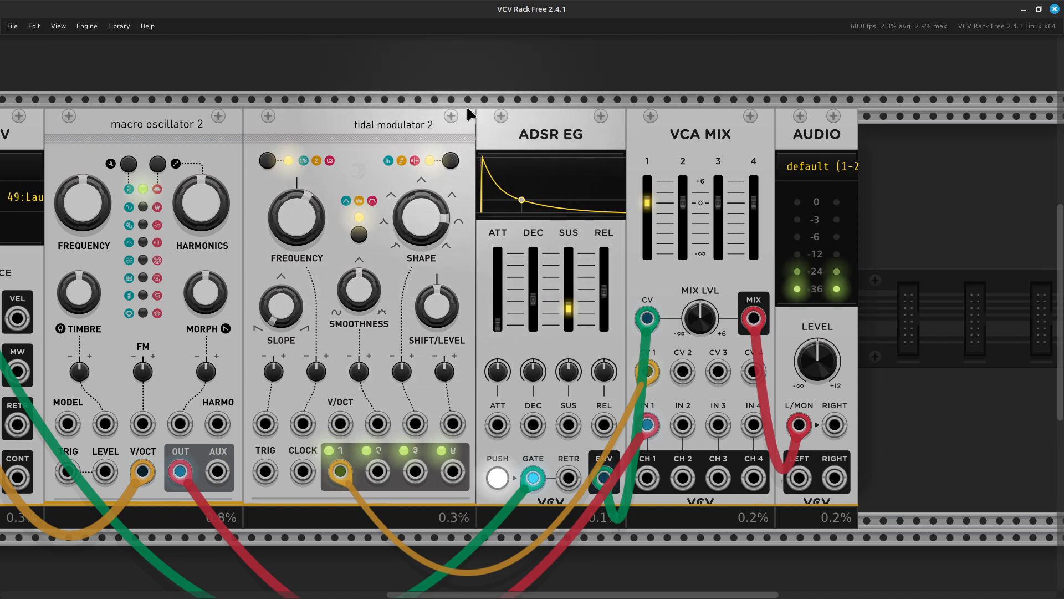
# - On tidal modulator 2, set shape to about 81%, slope to about 13%, and lower frequency to about 3.4 semitones
pyautogui.moveTo(418, 213)
pyautogui.mouseDown()
pyautogui.moveTo(418, 273)
pyautogui.moveTo(419, 193)
pyautogui.moveTo(418, 211)
pyautogui.mouseUp()
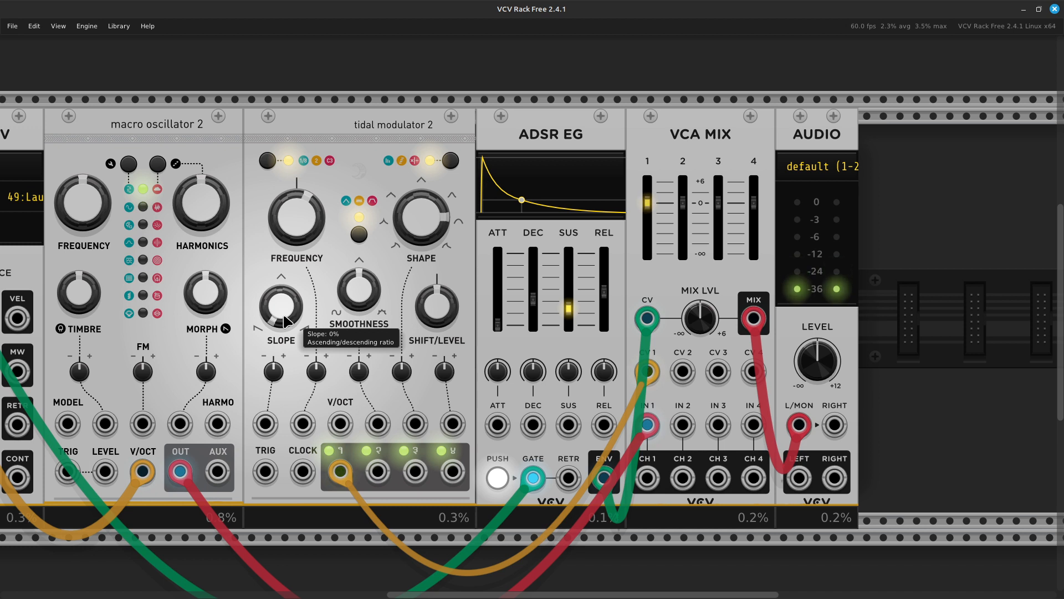
pyautogui.moveTo(280, 305); pyautogui.dragTo(281, 247)
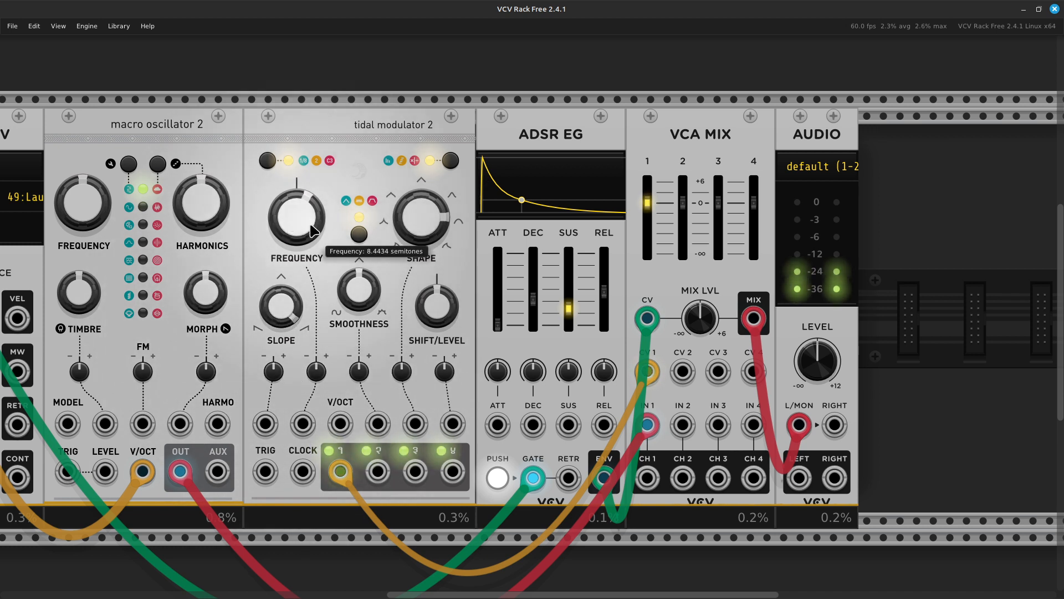
pyautogui.moveTo(299, 224); pyautogui.dragTo(300, 231)
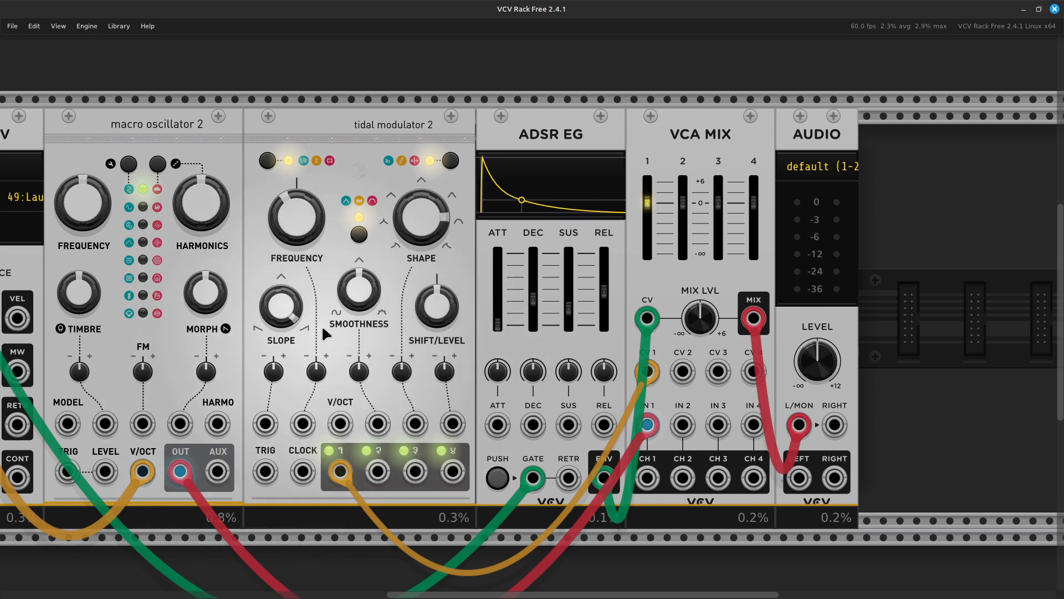
# - Reduce tidal modulator 2's smoothness to about 23% and raise shift/level toward 100%
pyautogui.moveTo(327, 236)
pyautogui.moveTo(417, 216)
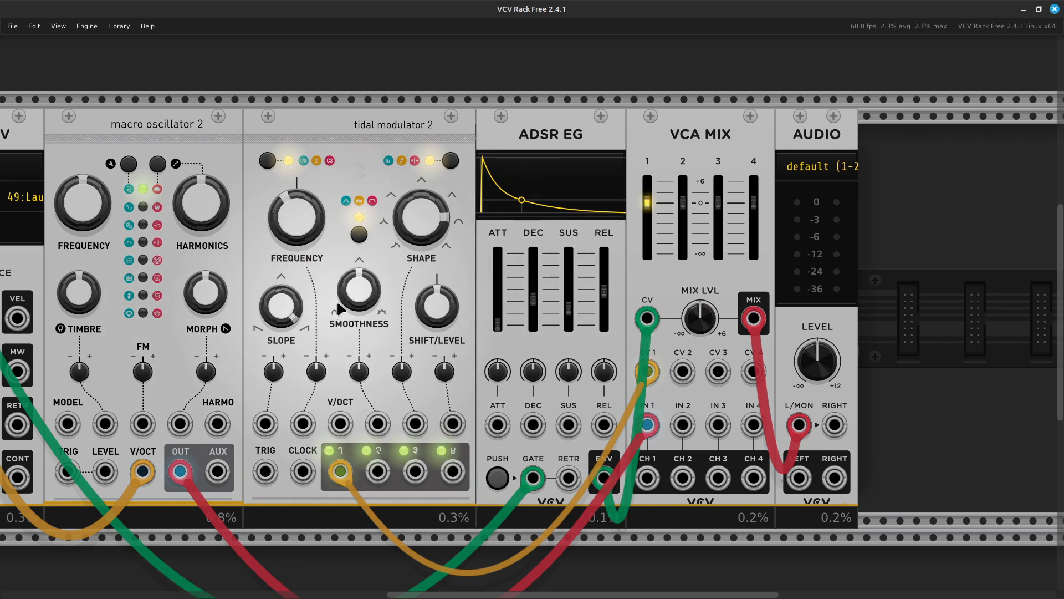
pyautogui.moveTo(358, 287)
pyautogui.moveTo(357, 281); pyautogui.dragTo(357, 406)
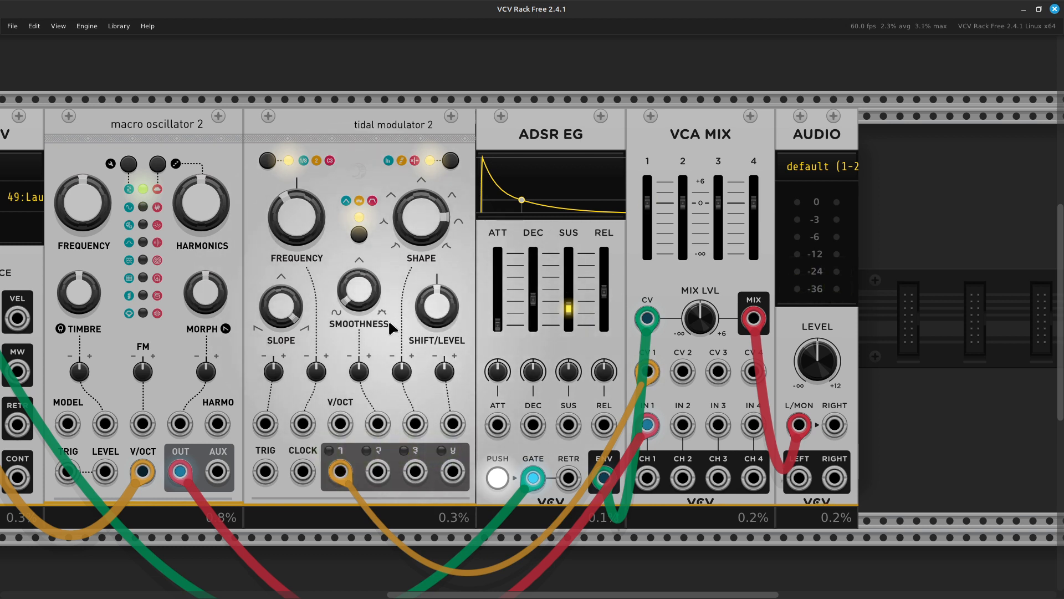
pyautogui.moveTo(295, 212)
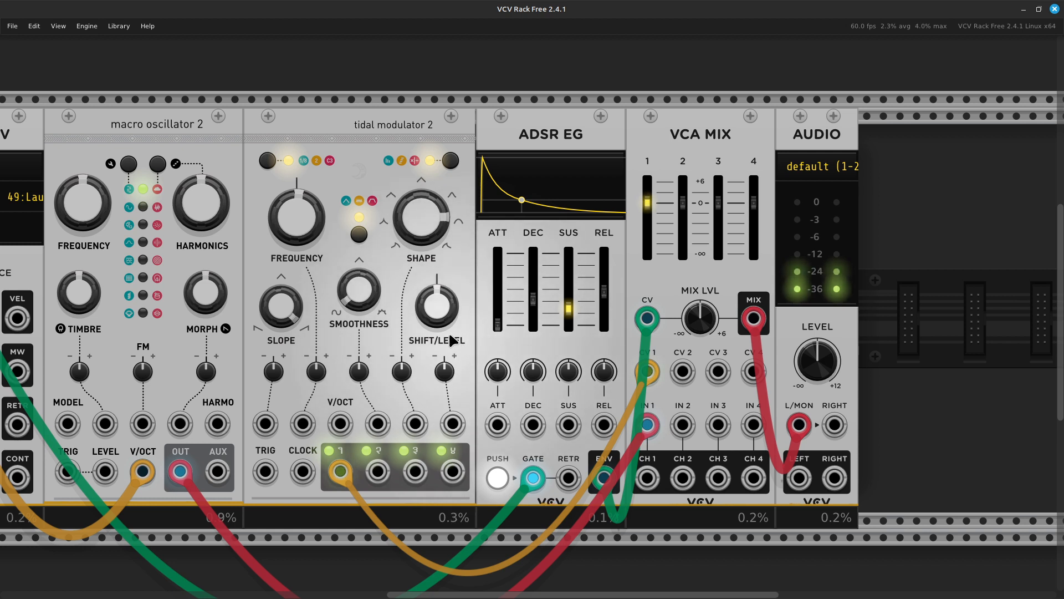
pyautogui.moveTo(436, 319)
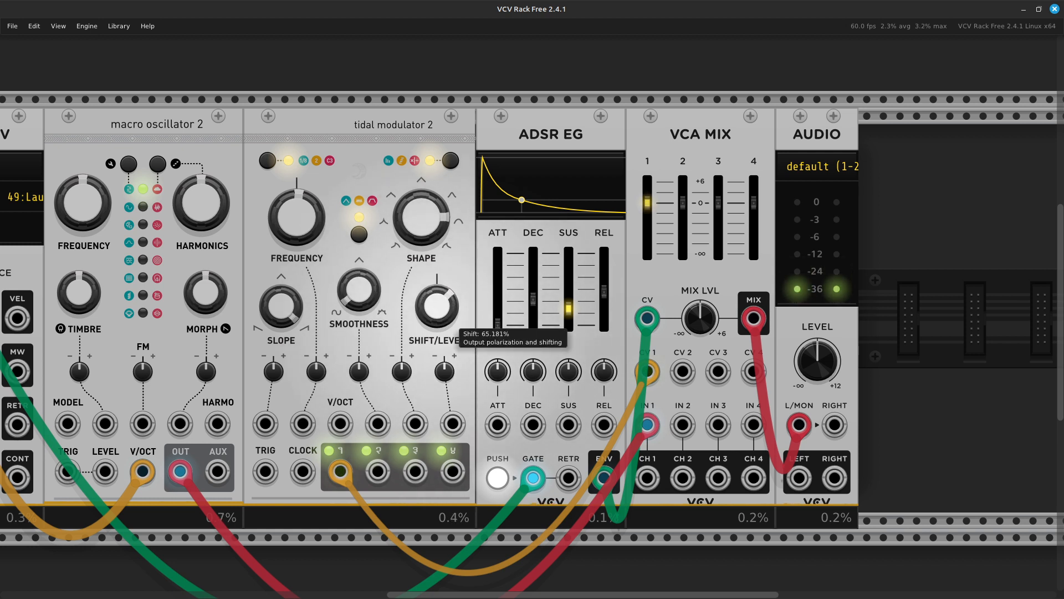
pyautogui.moveTo(436, 319)
pyautogui.mouseDown()
pyautogui.moveTo(437, 308)
pyautogui.moveTo(437, 338)
pyautogui.mouseUp()
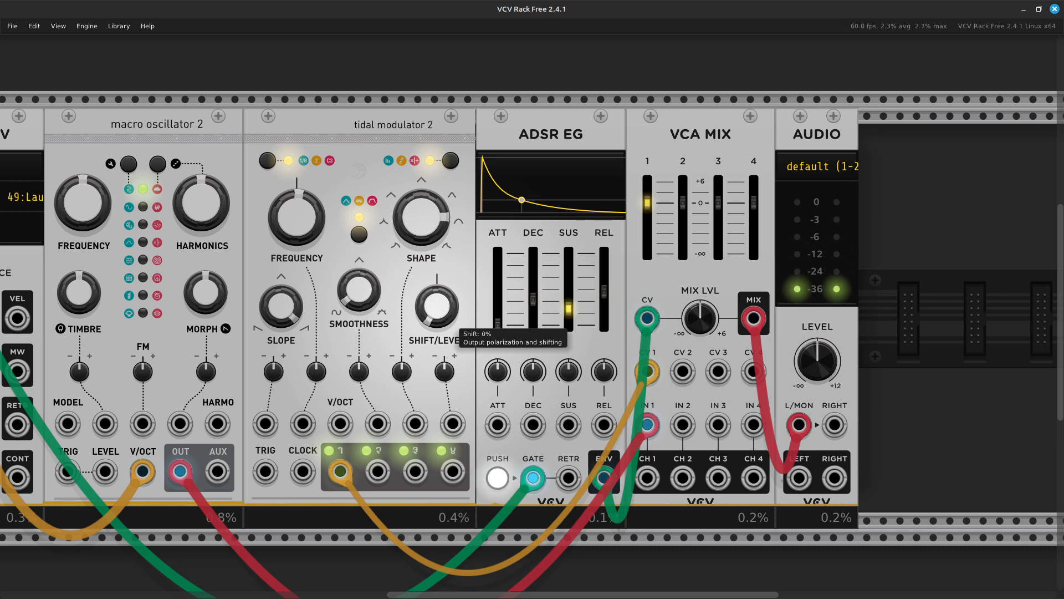
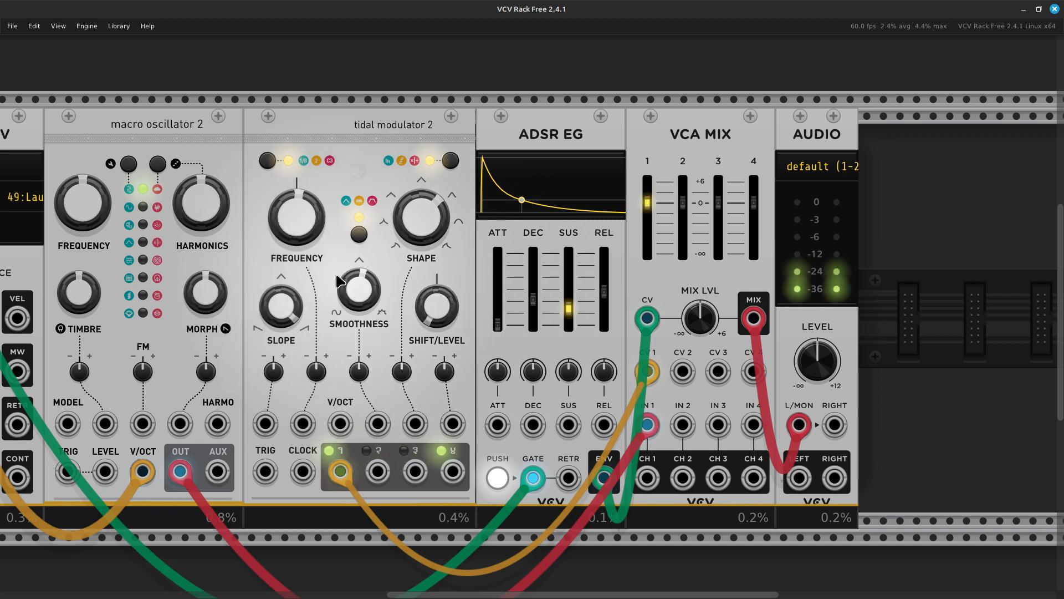
# - Set Tidal Modulator 2's slope to about 50% and settle its shift/level near 44%
pyautogui.moveTo(295, 320); pyautogui.dragTo(295, 505)
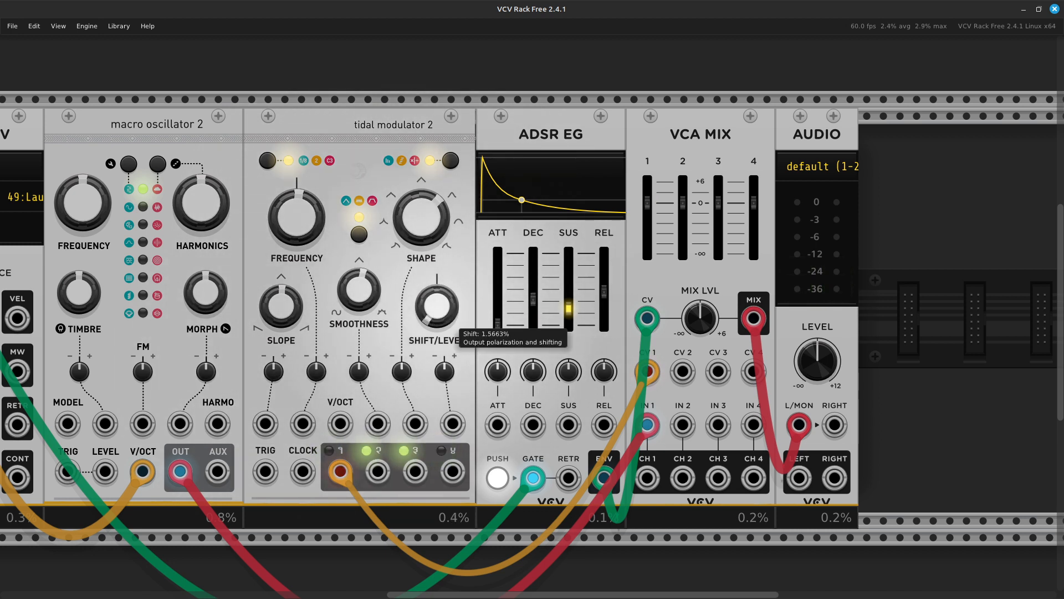
pyautogui.moveTo(448, 317); pyautogui.dragTo(448, 83)
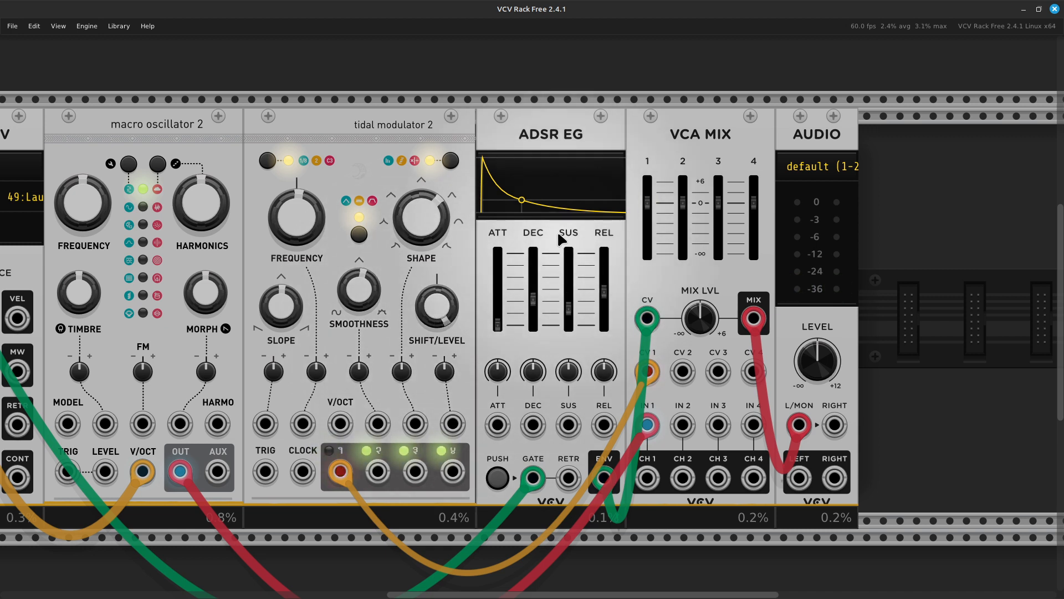
pyautogui.moveTo(456, 316)
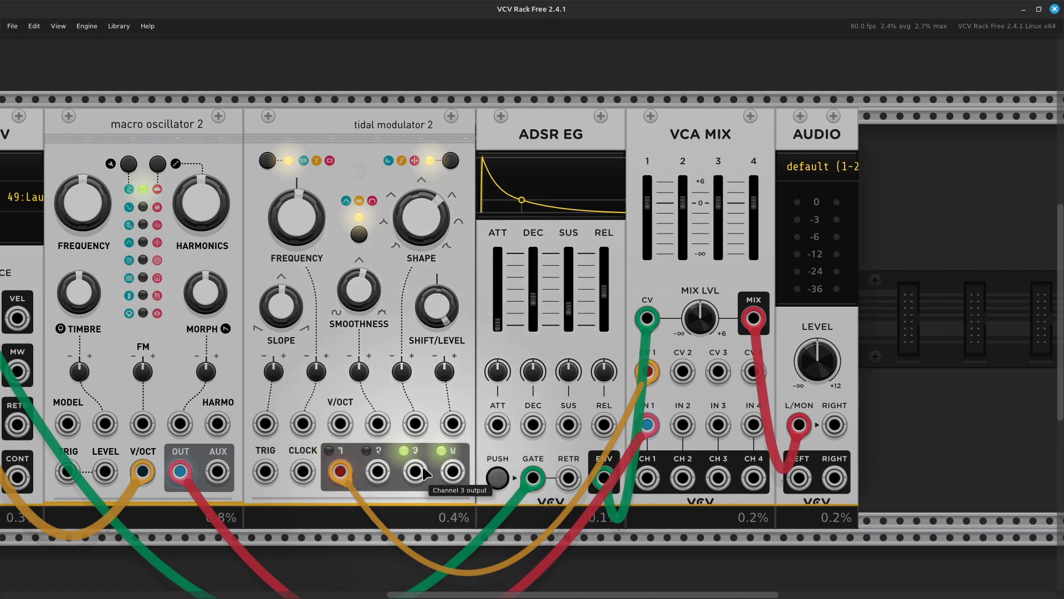
pyautogui.moveTo(450, 319); pyautogui.dragTo(451, 465)
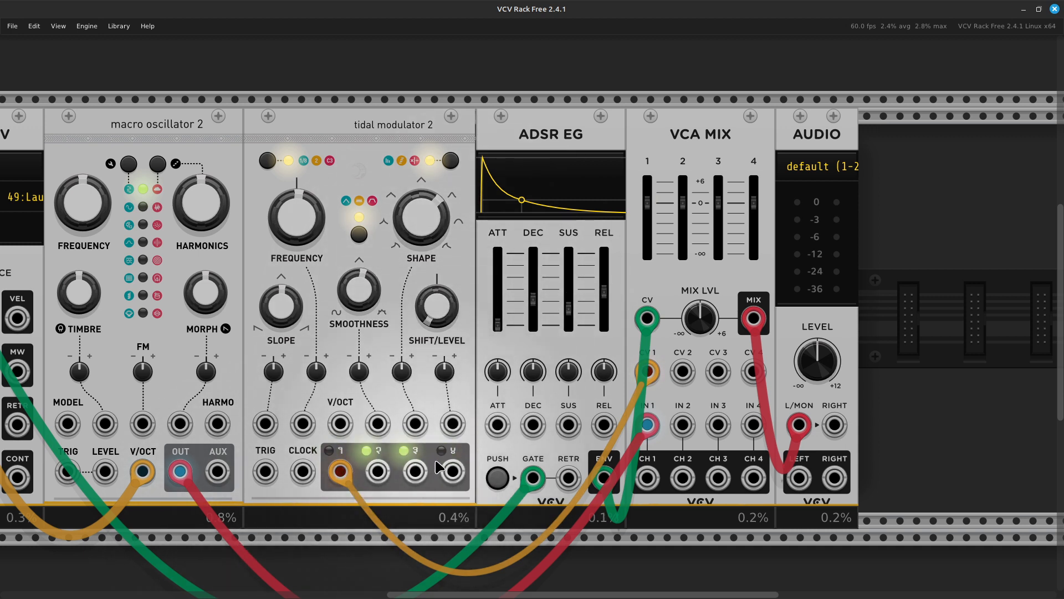
pyautogui.moveTo(438, 313); pyautogui.dragTo(438, 183)
pyautogui.moveTo(438, 237); pyautogui.dragTo(437, 248)
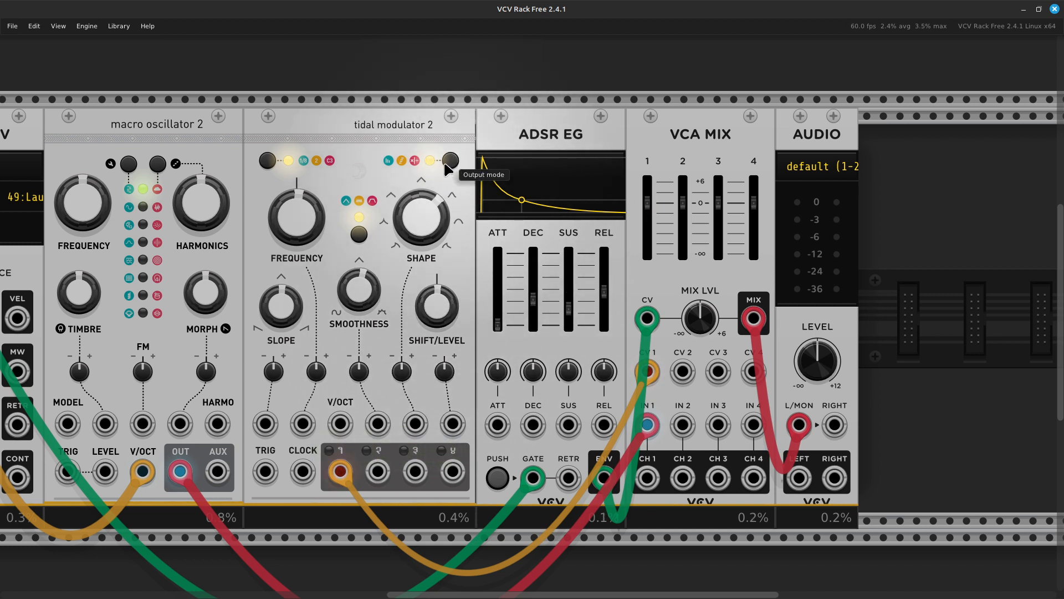
# - Change the tidal modulator's output mode and cycle its frequency range back to red
pyautogui.click(415, 161)
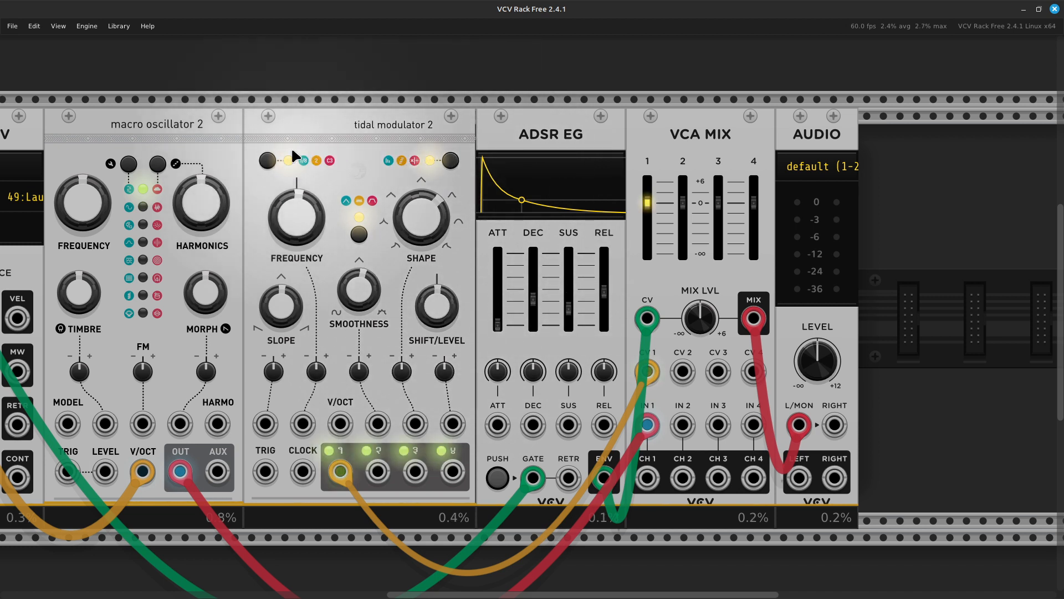
pyautogui.click(267, 160)
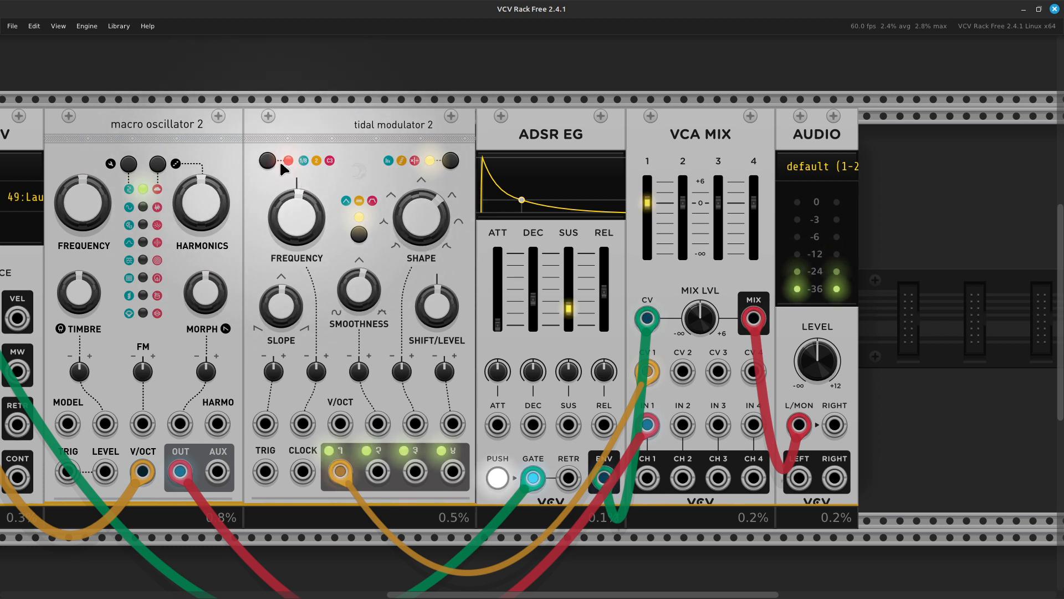
pyautogui.click(267, 161)
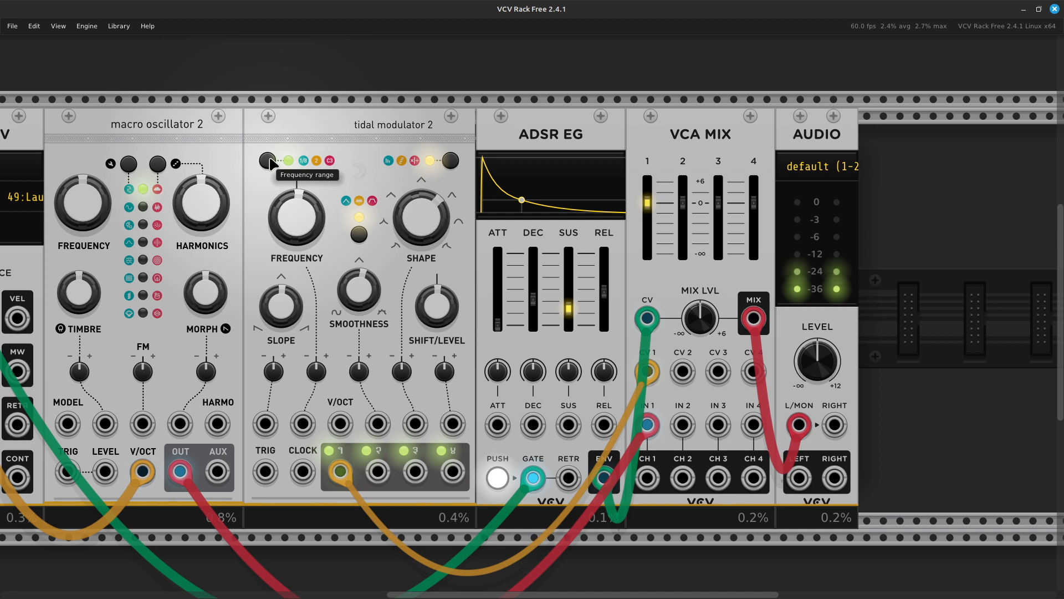
pyautogui.click(270, 159)
pyautogui.click(270, 161)
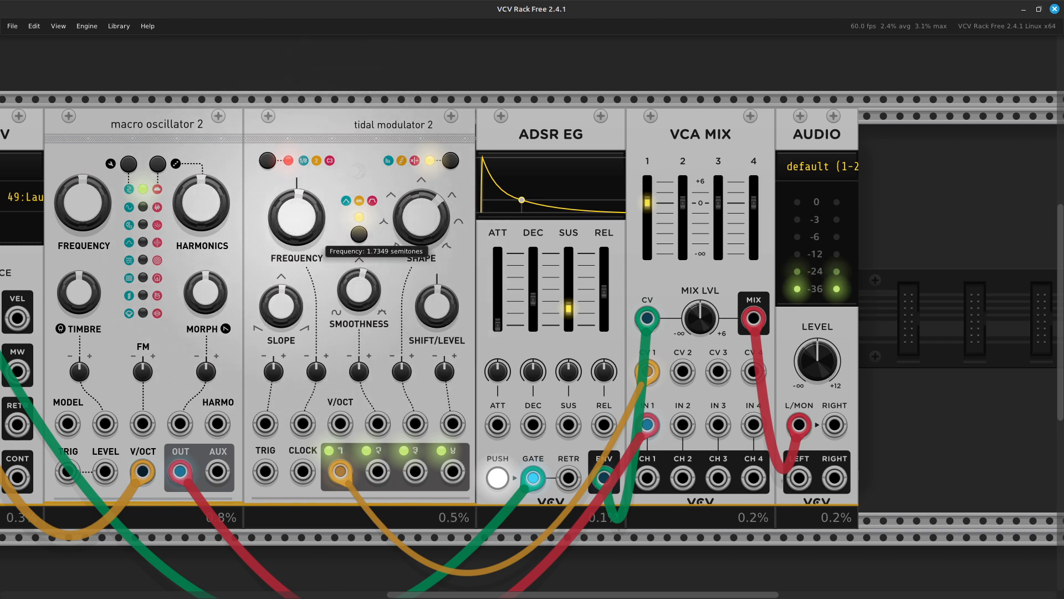
# - Lower the tidal modulator's frequency, then bring the MIDI-CV module fully into view
pyautogui.moveTo(296, 217); pyautogui.dragTo(297, 288)
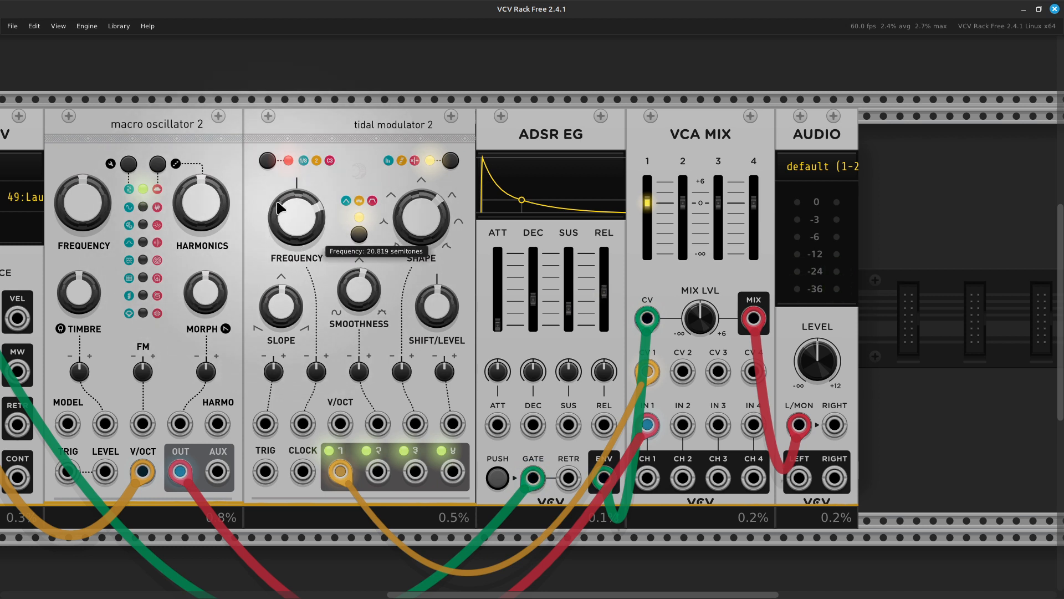
pyautogui.scroll(-1, 273, 183)
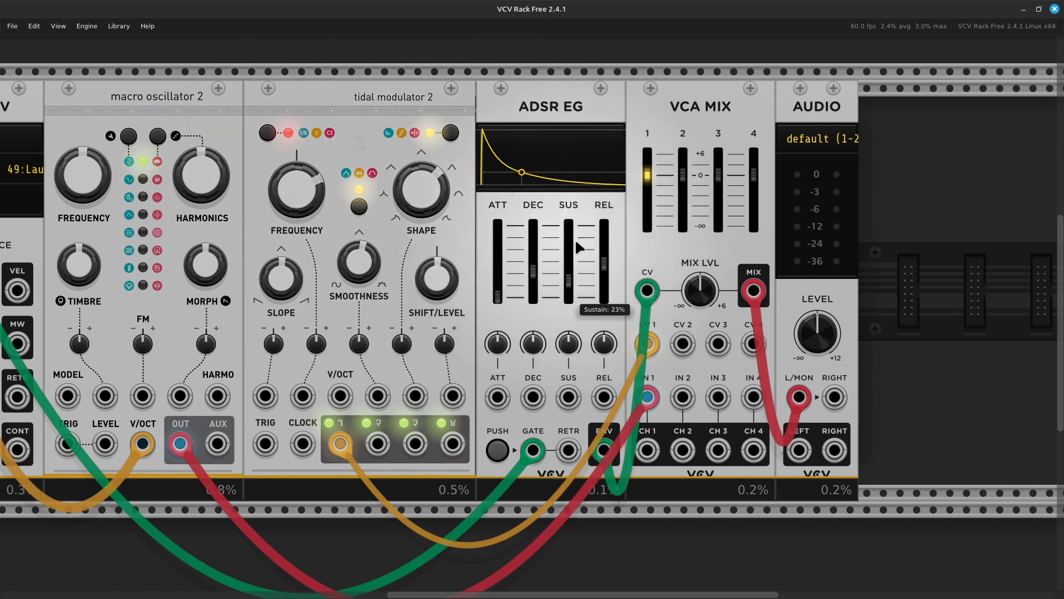
pyautogui.hscroll(-3, 622, 266)
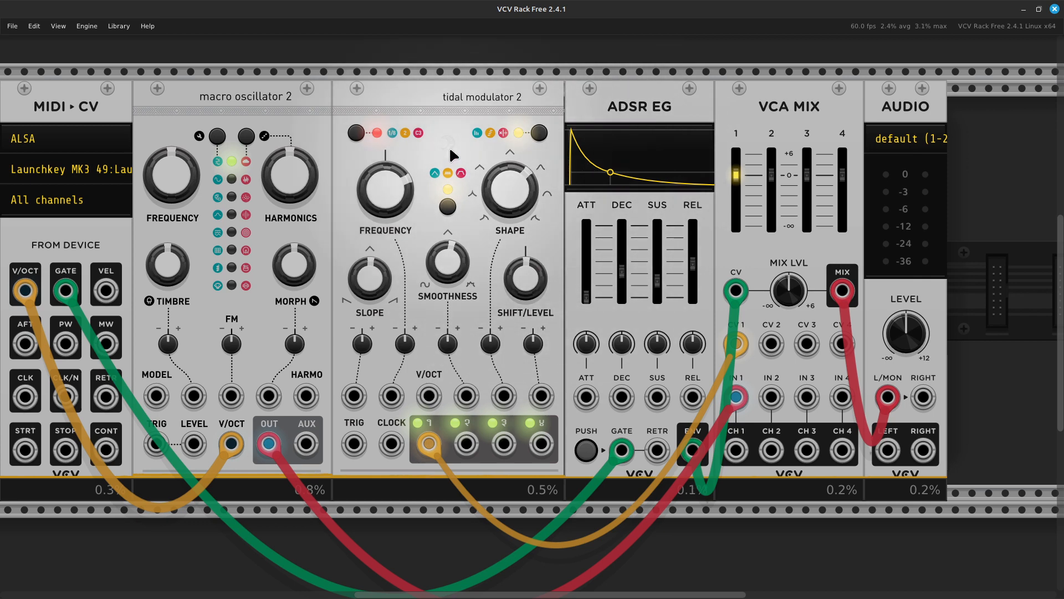
pyautogui.press('Left')
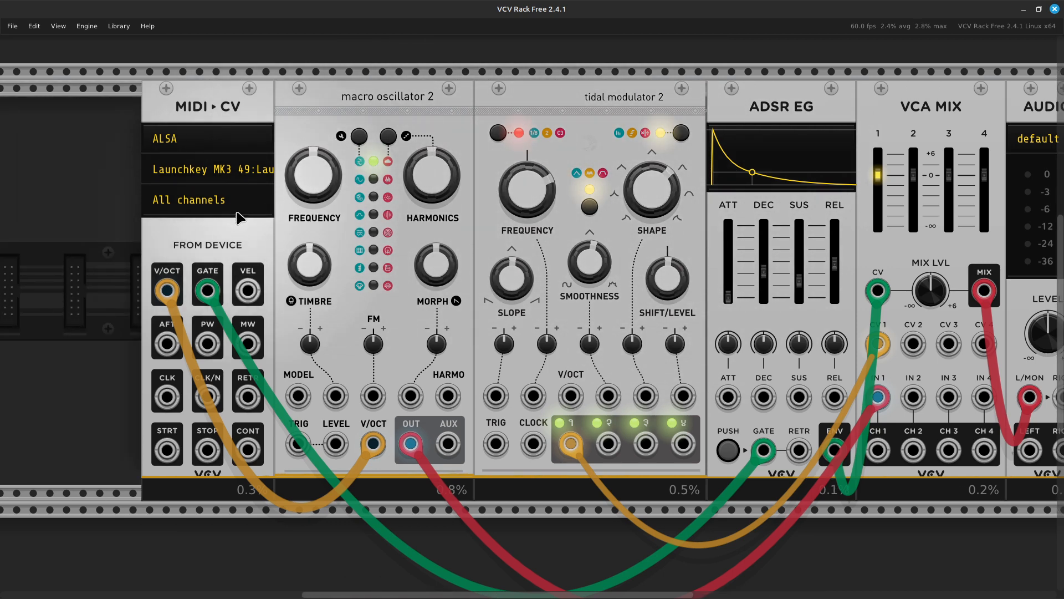
# - Set MIDI-CV's polyphony to 4 channels
pyautogui.rightClick(247, 252)
pyautogui.moveTo(321, 423)
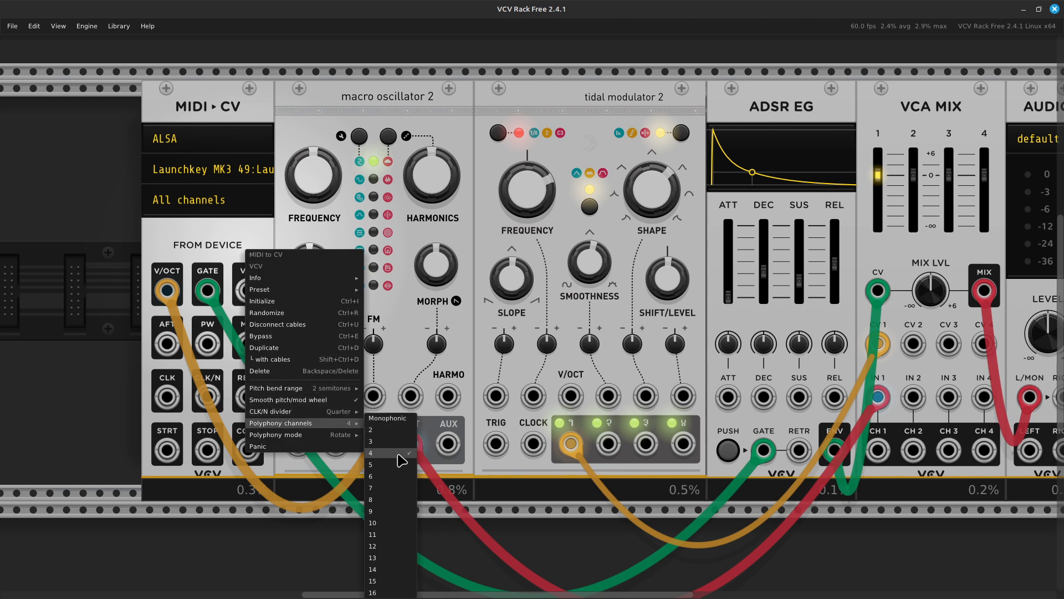
pyautogui.click(396, 464)
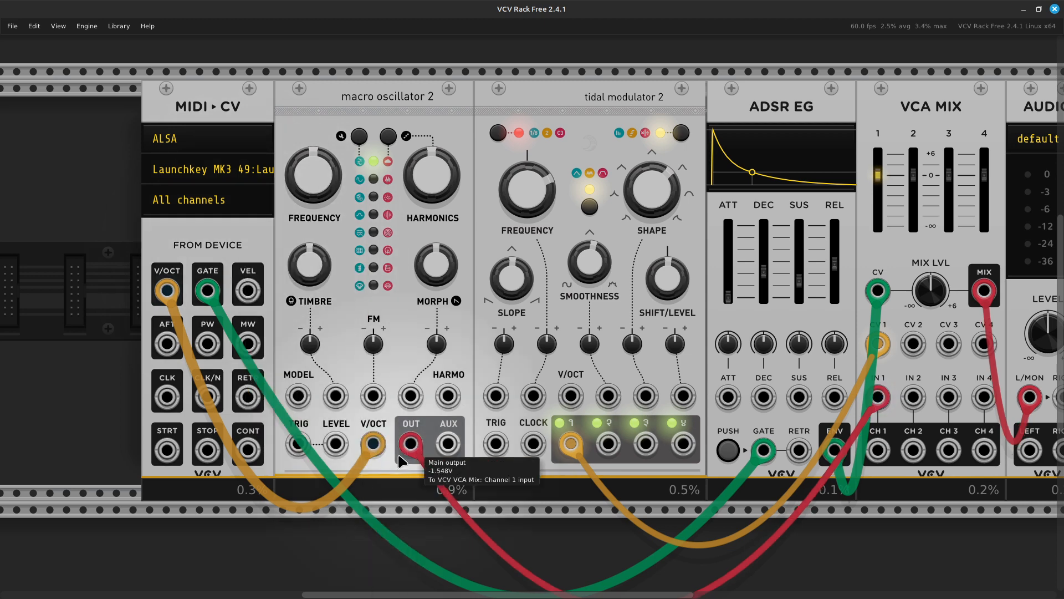
# - Switch the tidal modulator to the green frequency range and retune it to 35.971 semitones
pyautogui.hscroll(5, 583, 355)
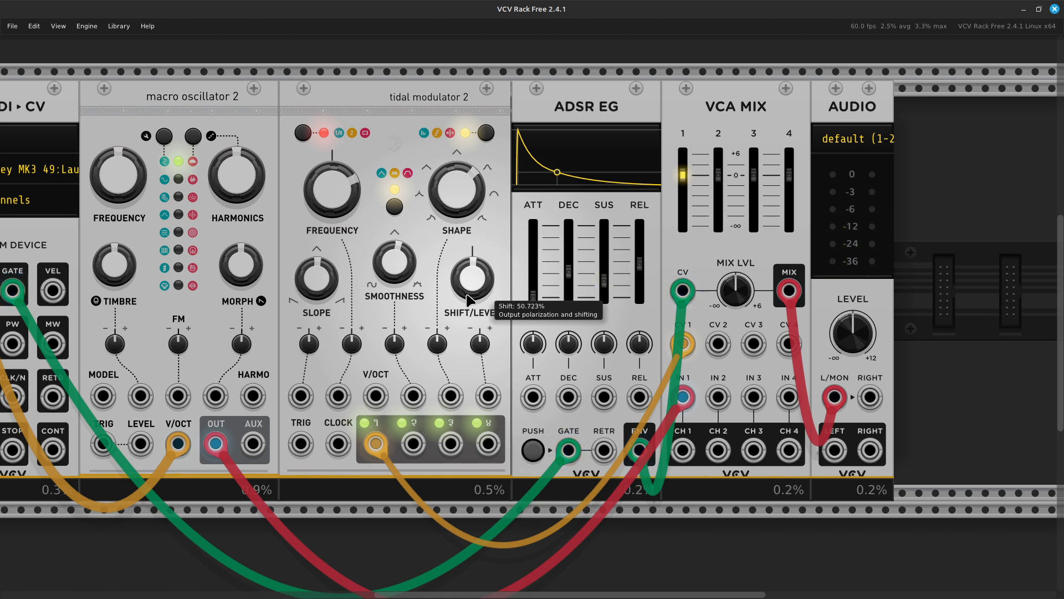
pyautogui.click(303, 138)
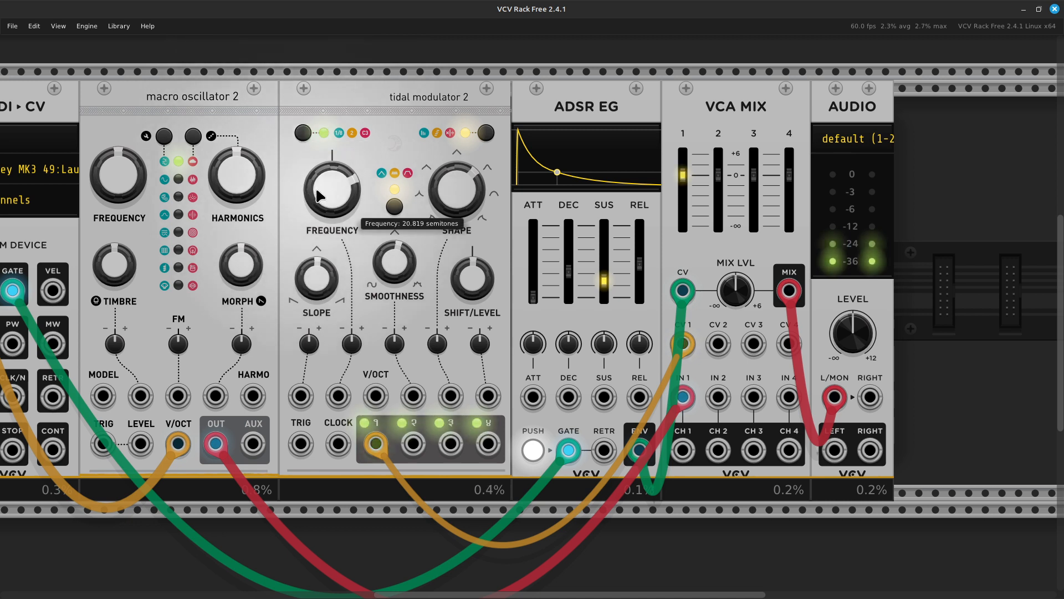
pyautogui.moveTo(338, 192); pyautogui.dragTo(340, 196)
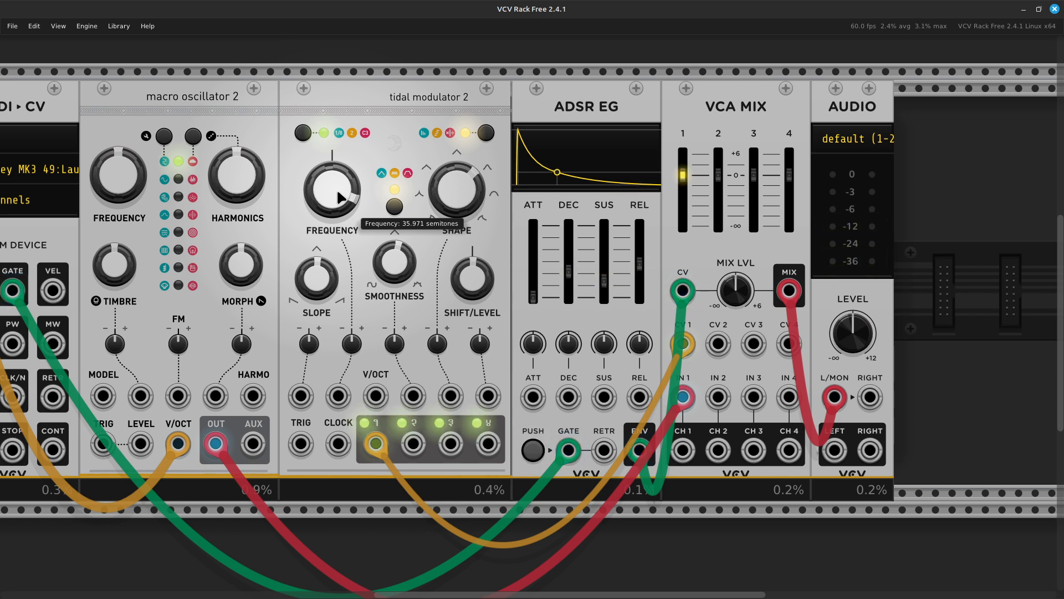
pyautogui.scroll(-3, 340, 179)
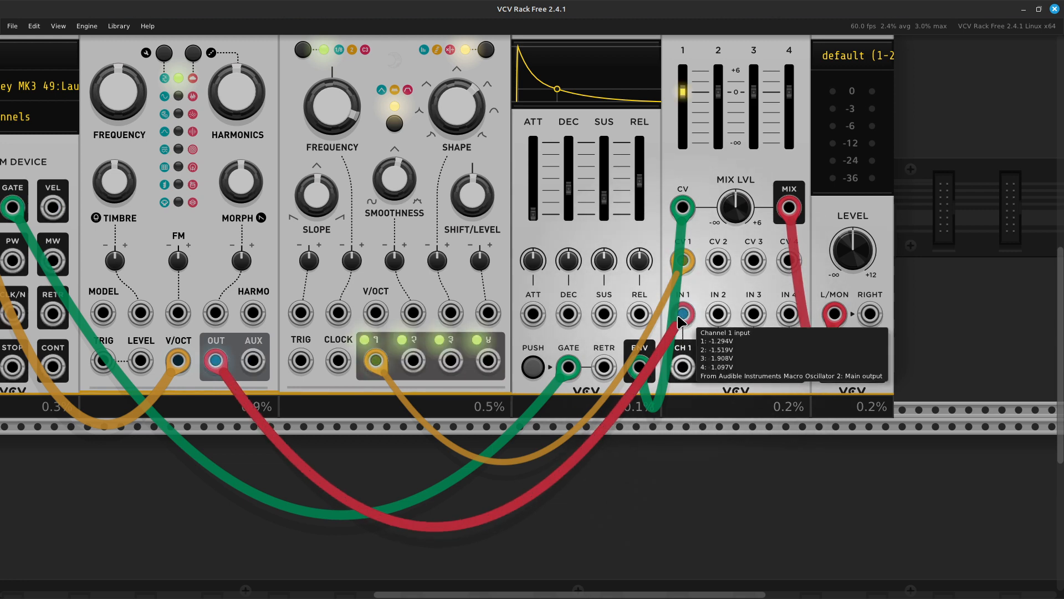
# - Move the orange tidal cable to Macro Oscillator 2's FM input and dial in a small FM amount
pyautogui.moveTo(692, 265); pyautogui.dragTo(361, 312)
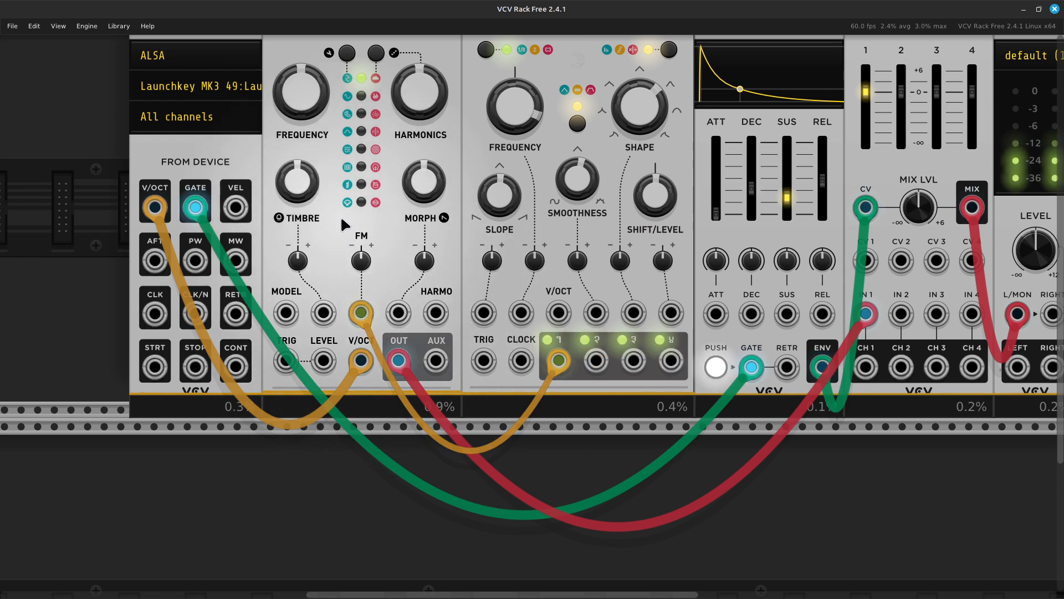
pyautogui.moveTo(362, 255); pyautogui.dragTo(367, 183)
pyautogui.scroll(5, 581, 73)
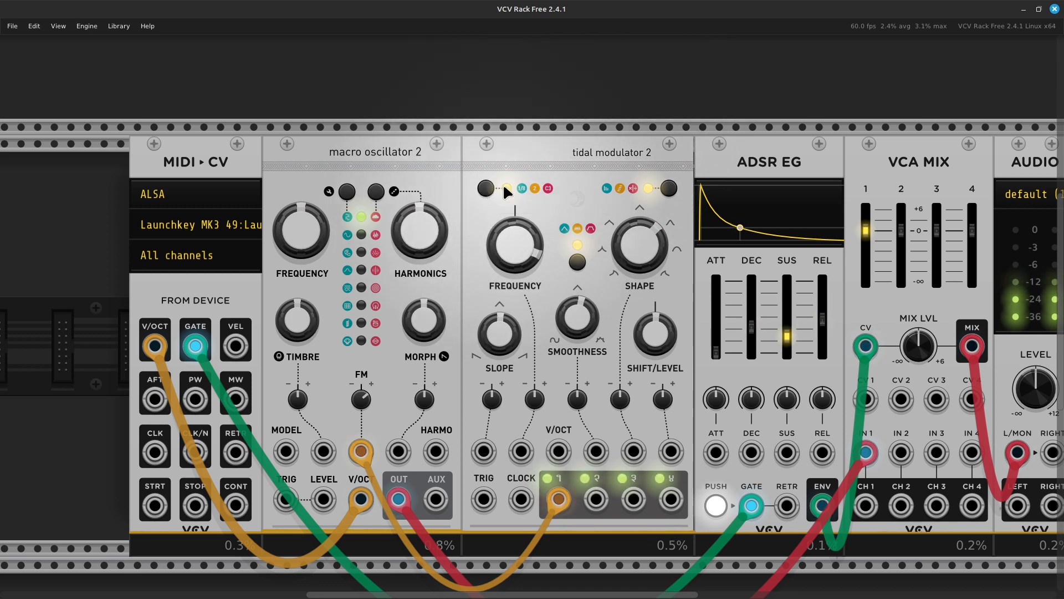
# - Lower the tidal modulator's frequency to about 17 semitones
pyautogui.moveTo(518, 237); pyautogui.dragTo(517, 284)
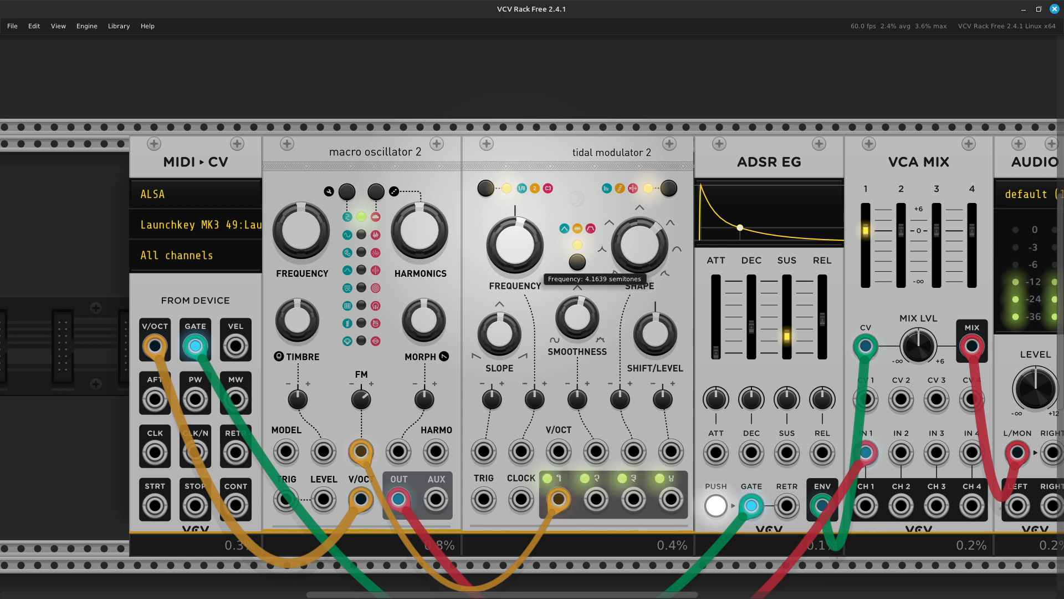
pyautogui.moveTo(535, 256); pyautogui.dragTo(535, 256)
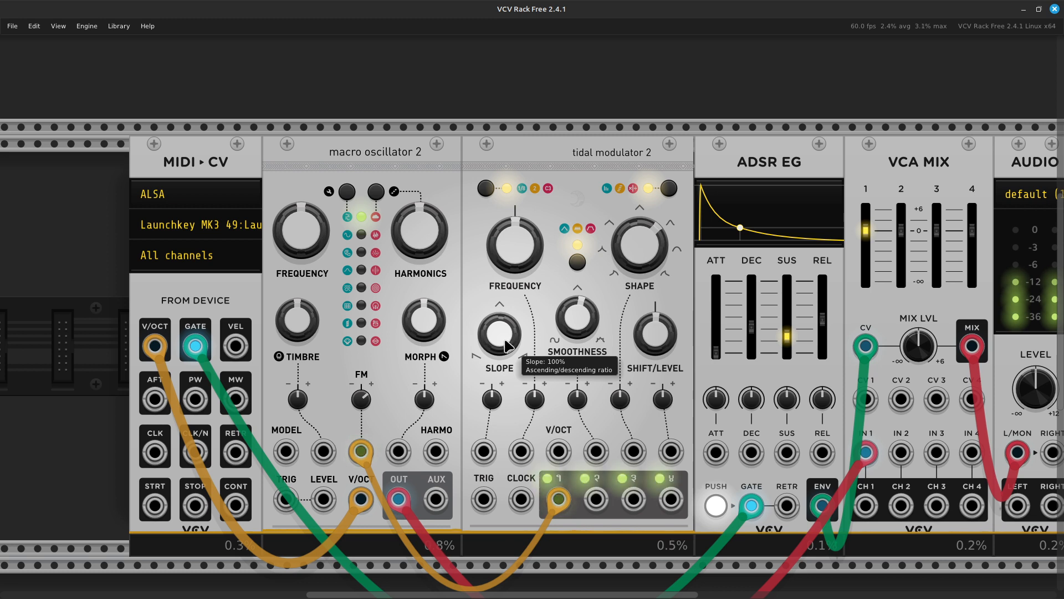
pyautogui.scroll(-3, 507, 344)
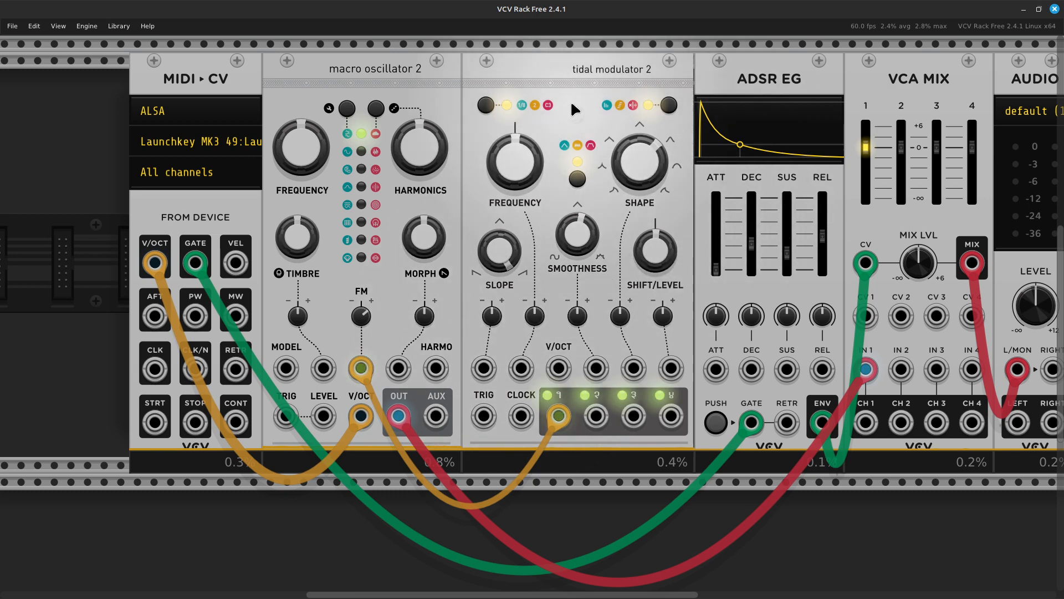
pyautogui.scroll(2, 574, 237)
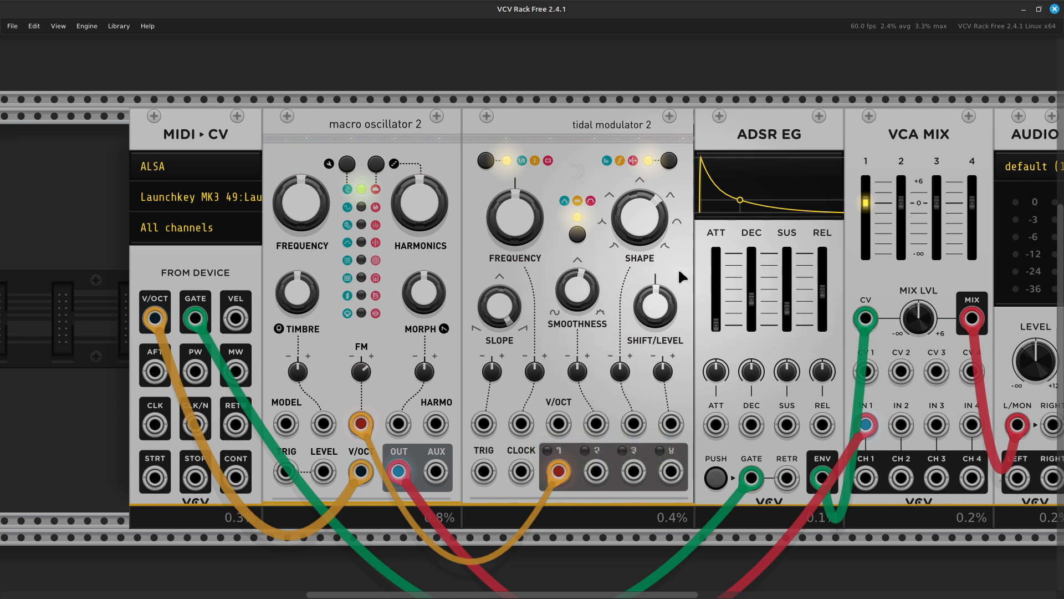
pyautogui.hscroll(5, 681, 267)
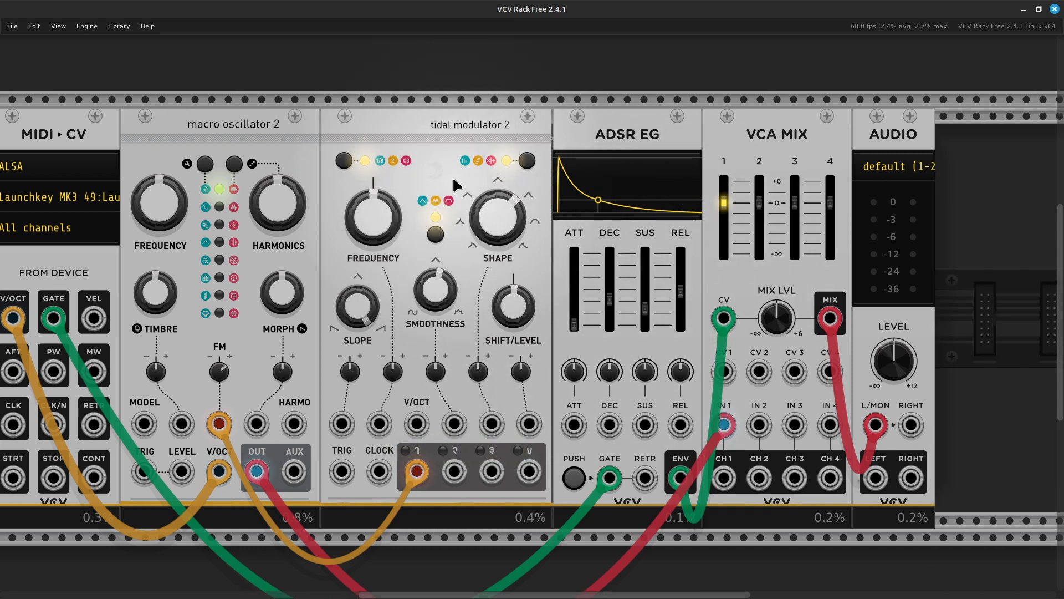
# - Delete tidal modulator 2 and shift ADSR EG, VCA MIX and AUDIO right to make room
pyautogui.press('Delete')
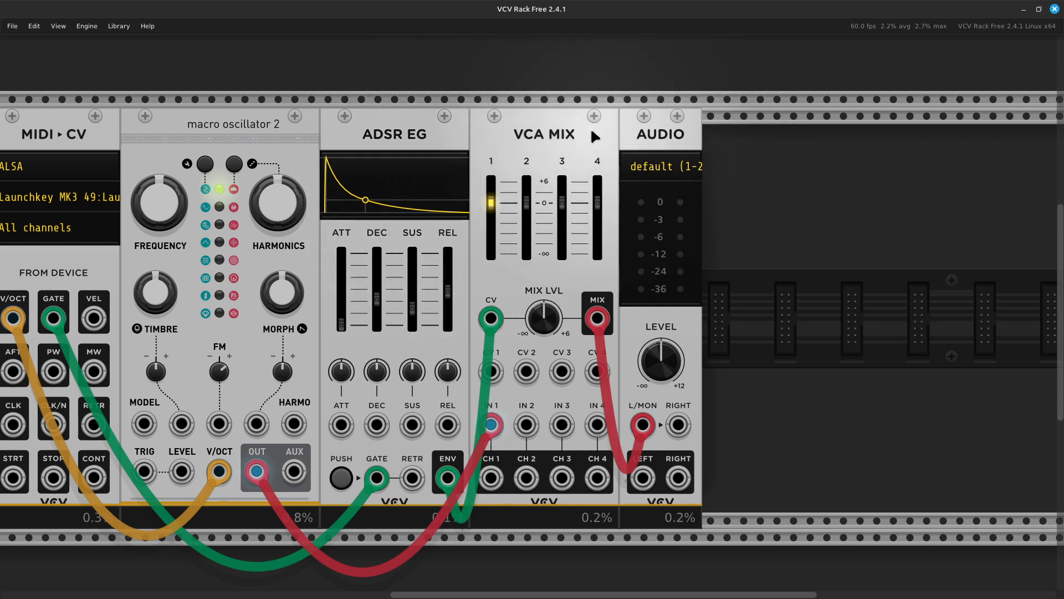
pyautogui.keyDown('shift'); pyautogui.click(426, 146); pyautogui.keyUp('shift')
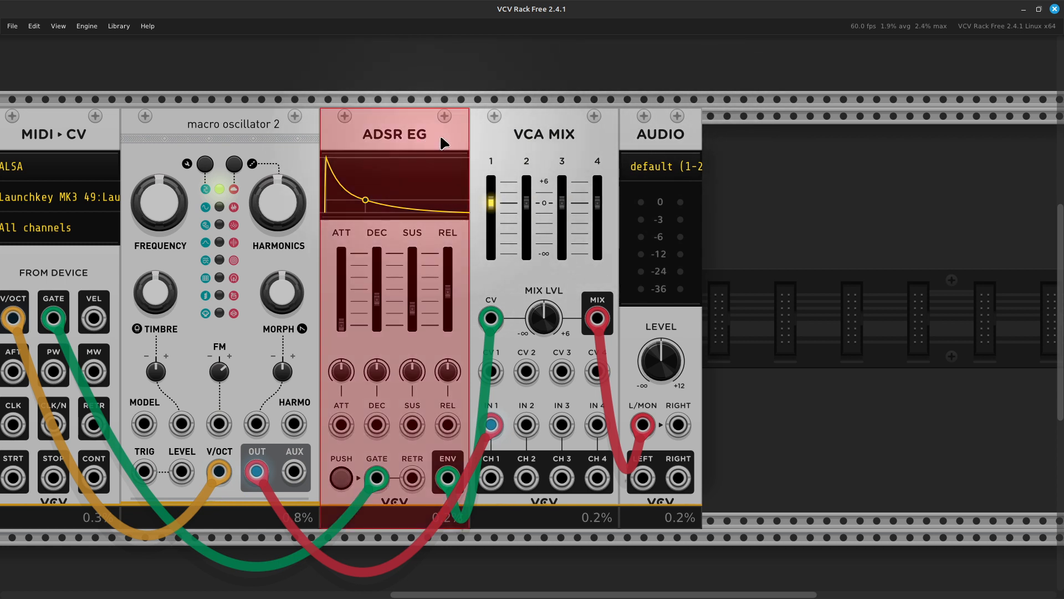
pyautogui.keyDown('shift'); pyautogui.click(544, 141); pyautogui.keyUp('shift')
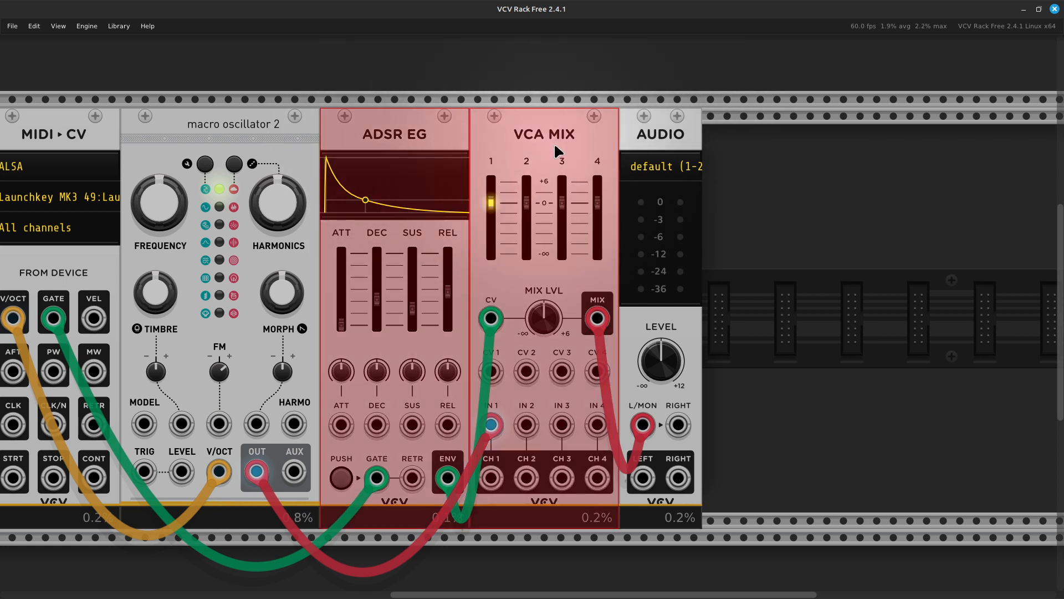
pyautogui.keyDown('shift'); pyautogui.click(670, 138); pyautogui.keyUp('shift')
pyautogui.moveTo(561, 139); pyautogui.dragTo(794, 141)
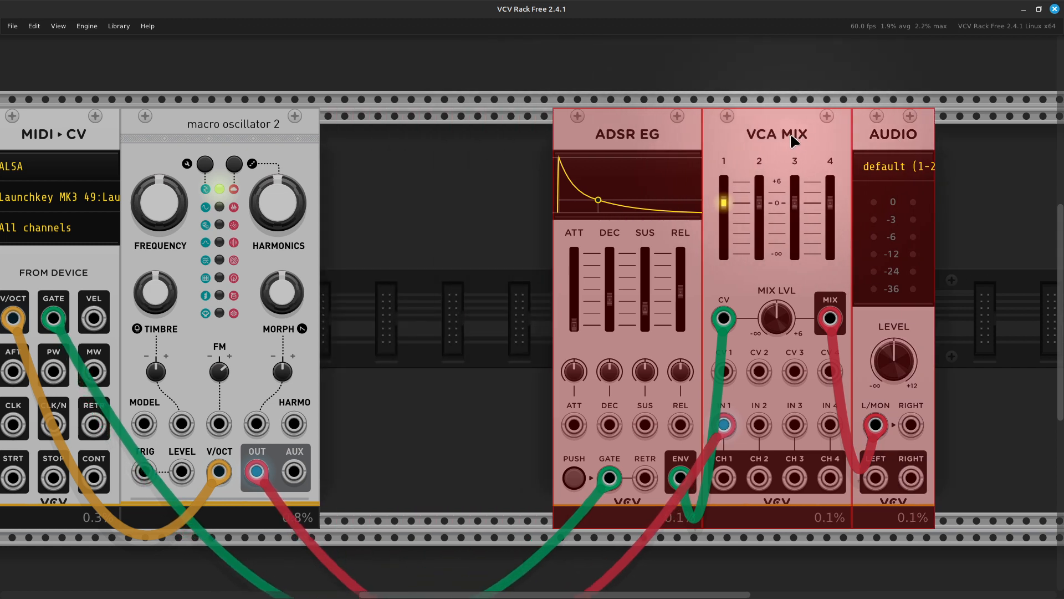
# - Search the module library for 'modulato' and add the Meta Modulator
pyautogui.doubleClick(435, 295)
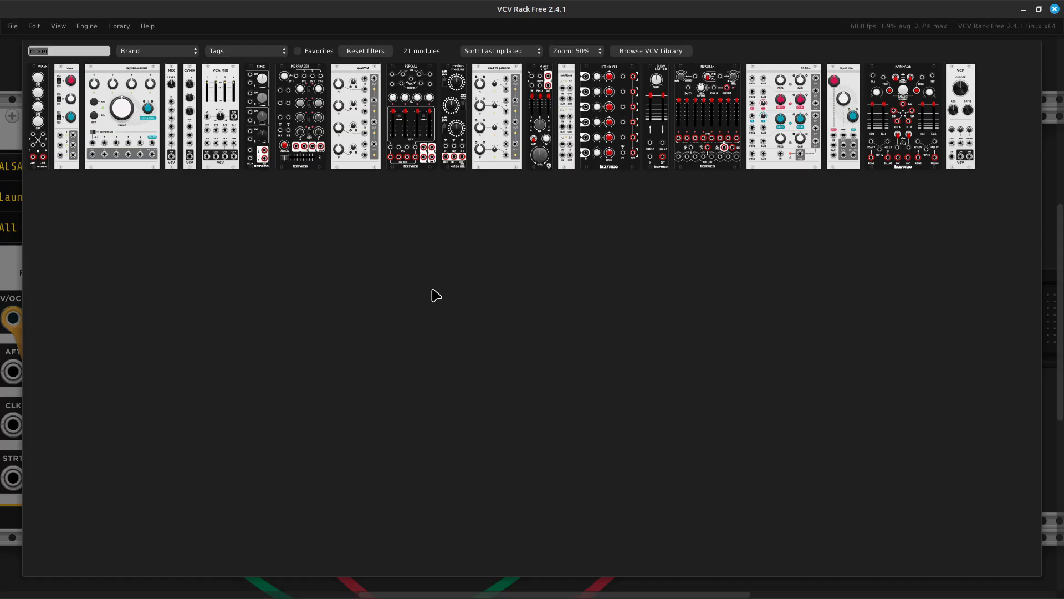
pyautogui.press('BackSpace')
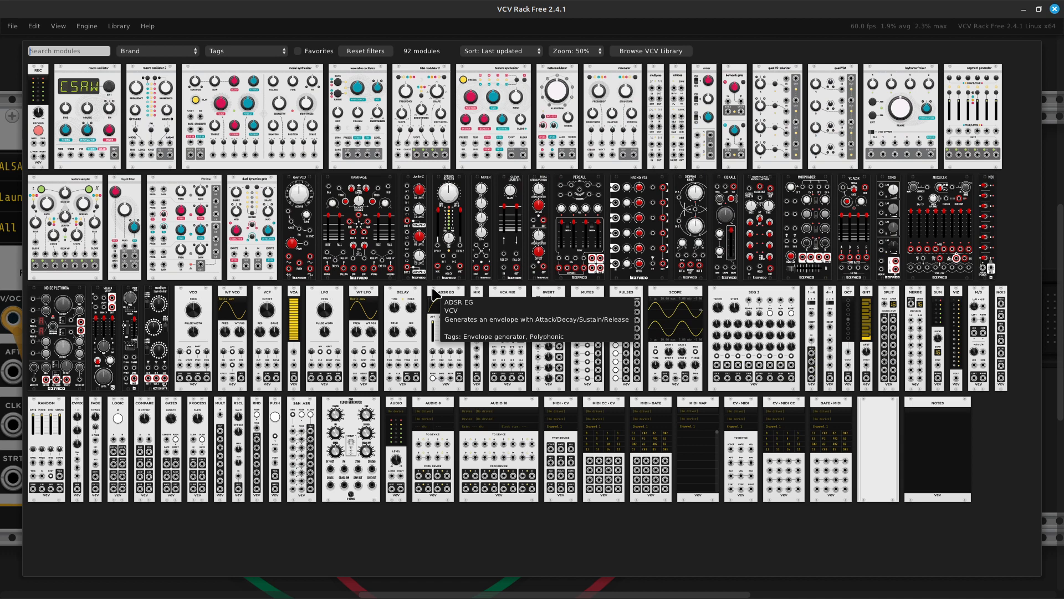
pyautogui.write('modulator')
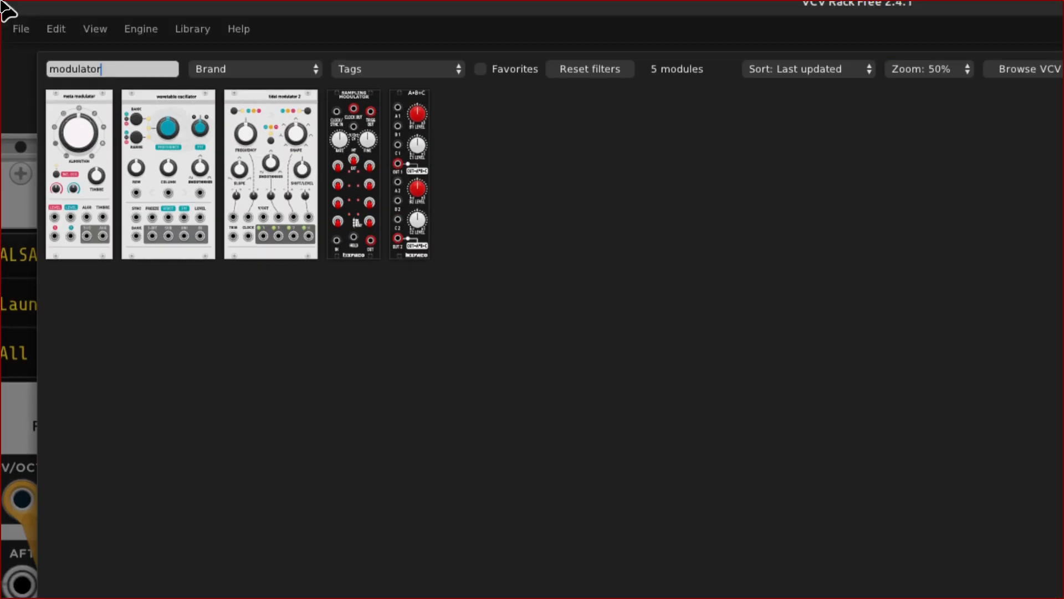
pyautogui.click(70, 198)
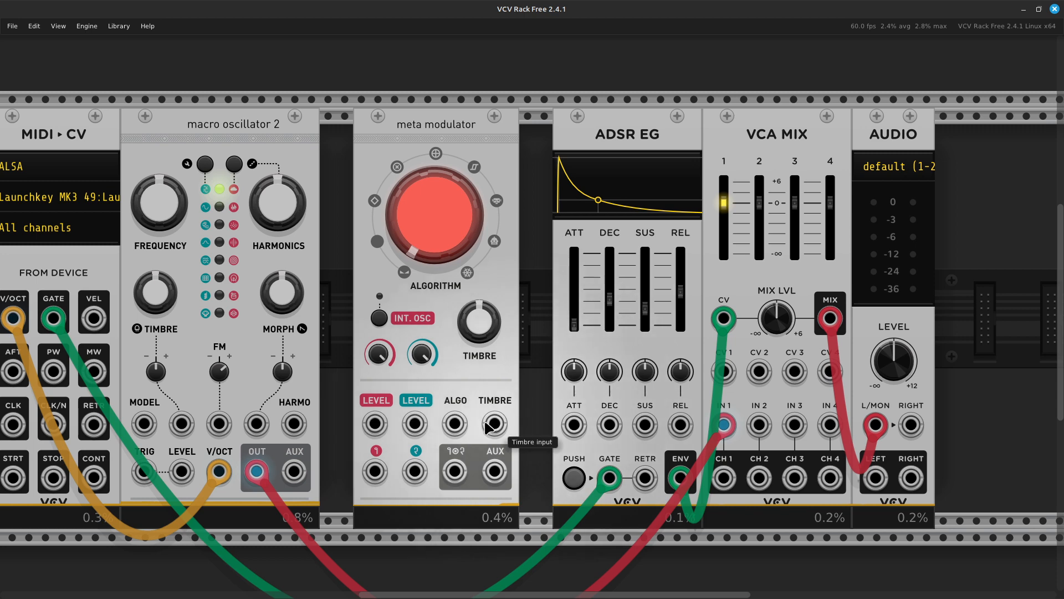
# - Move the oscillator cable from VCA MIX IN 1 to the Meta Modulator's carrier input
pyautogui.scroll(-3, 371, 388)
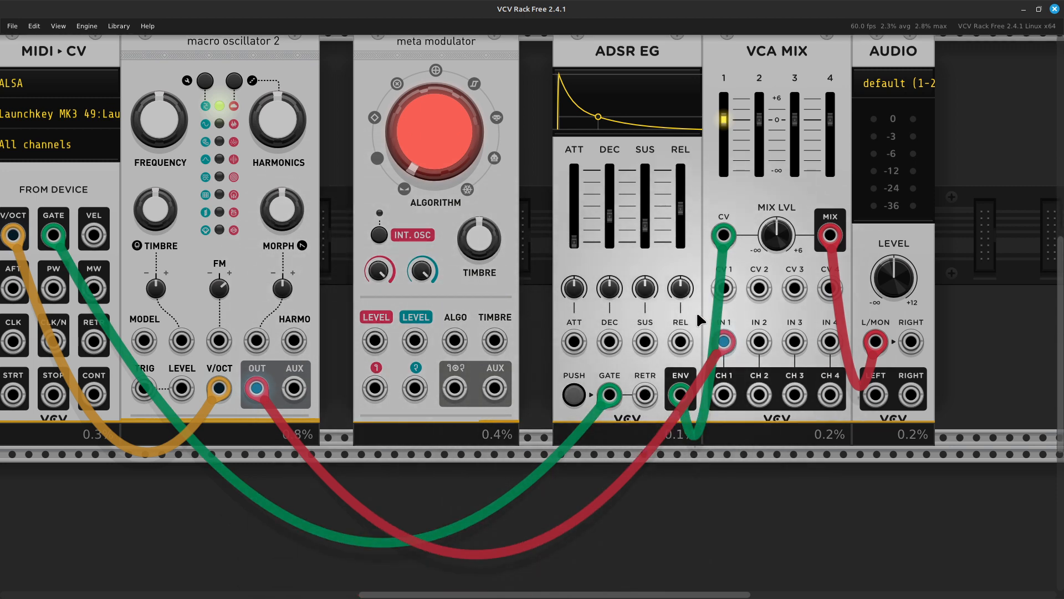
pyautogui.moveTo(719, 350); pyautogui.dragTo(388, 426)
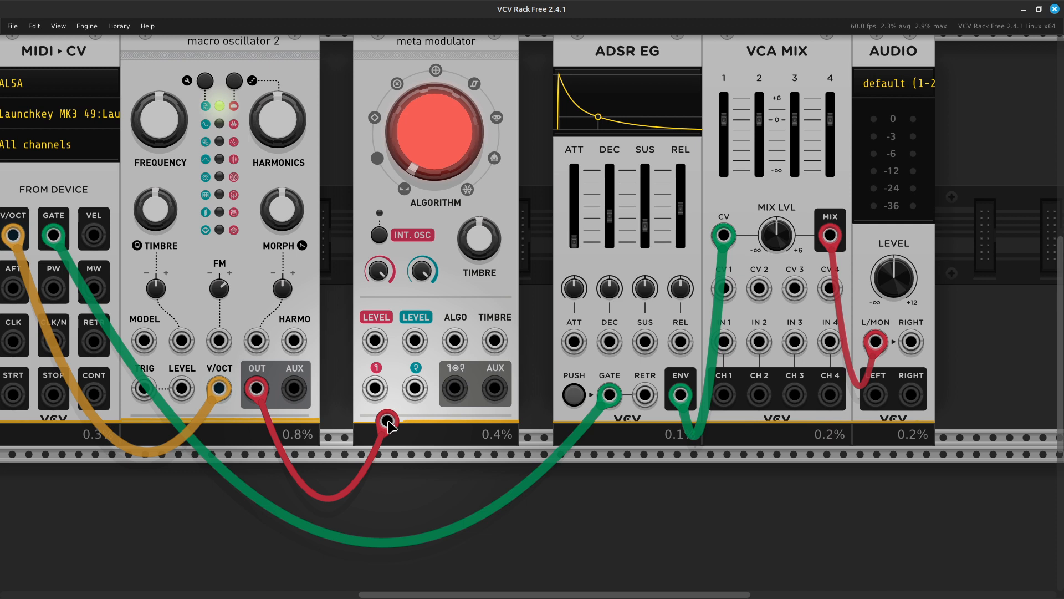
pyautogui.moveTo(387, 422); pyautogui.dragTo(381, 399)
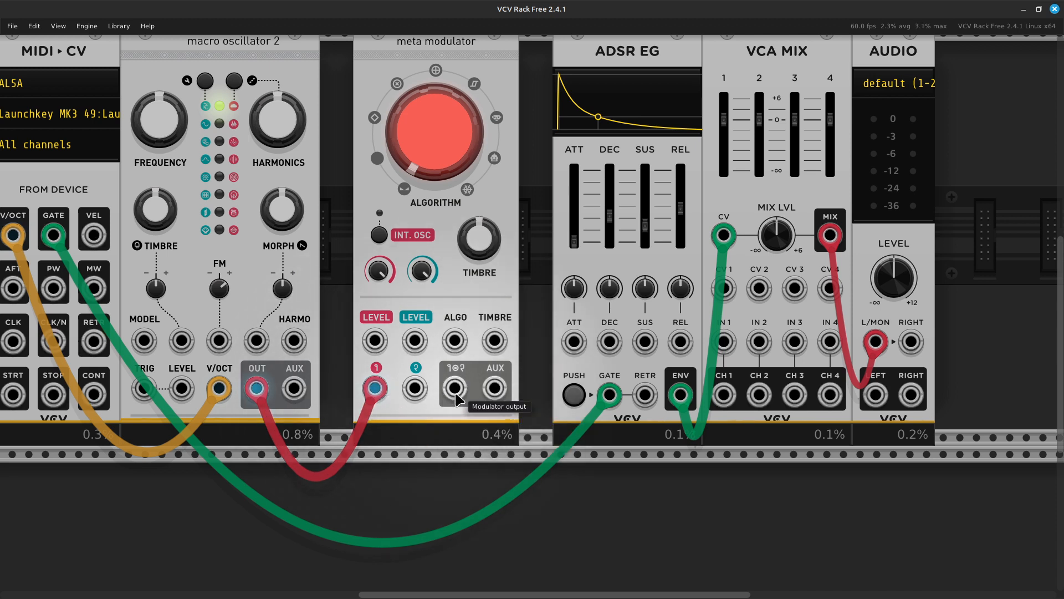
# - Patch a new cable from the Meta Modulator's output into VCA MIX IN 1
pyautogui.rightClick(455, 391)
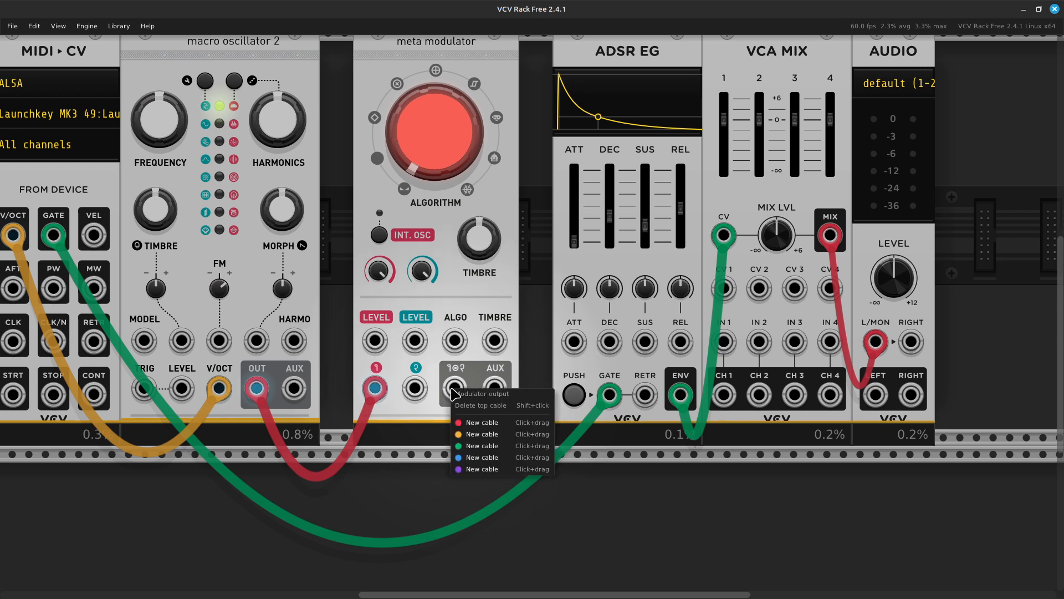
pyautogui.click(483, 427)
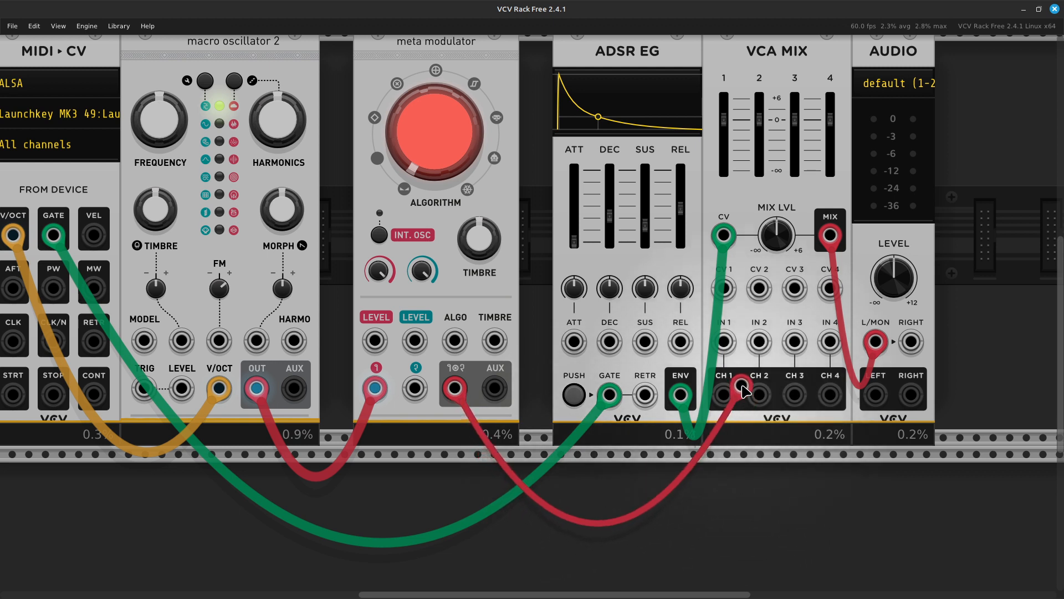
pyautogui.click(736, 354)
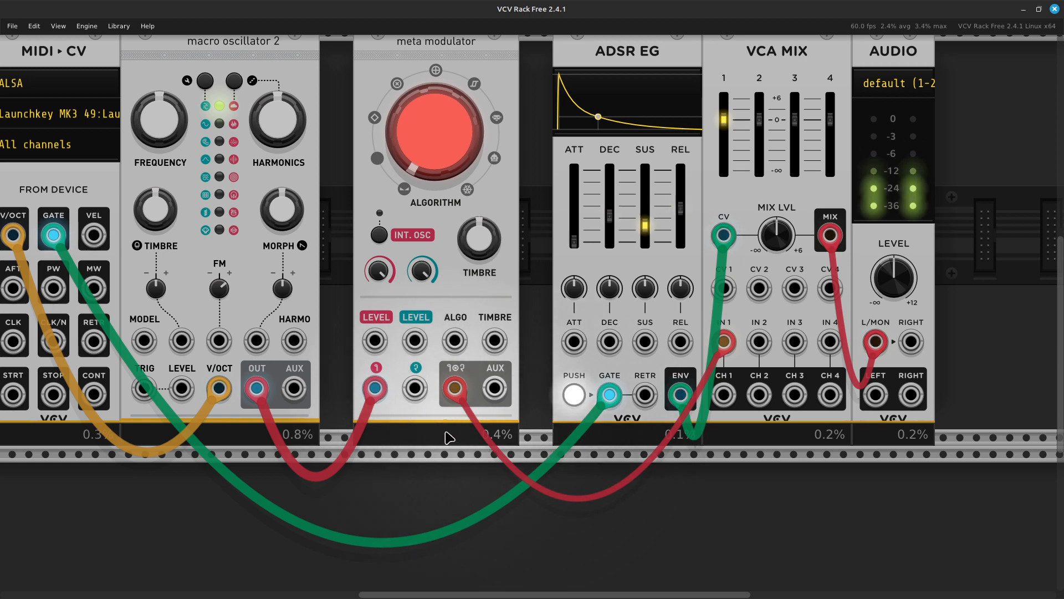
pyautogui.hscroll(-3, 220, 391)
pyautogui.scroll(3, 215, 366)
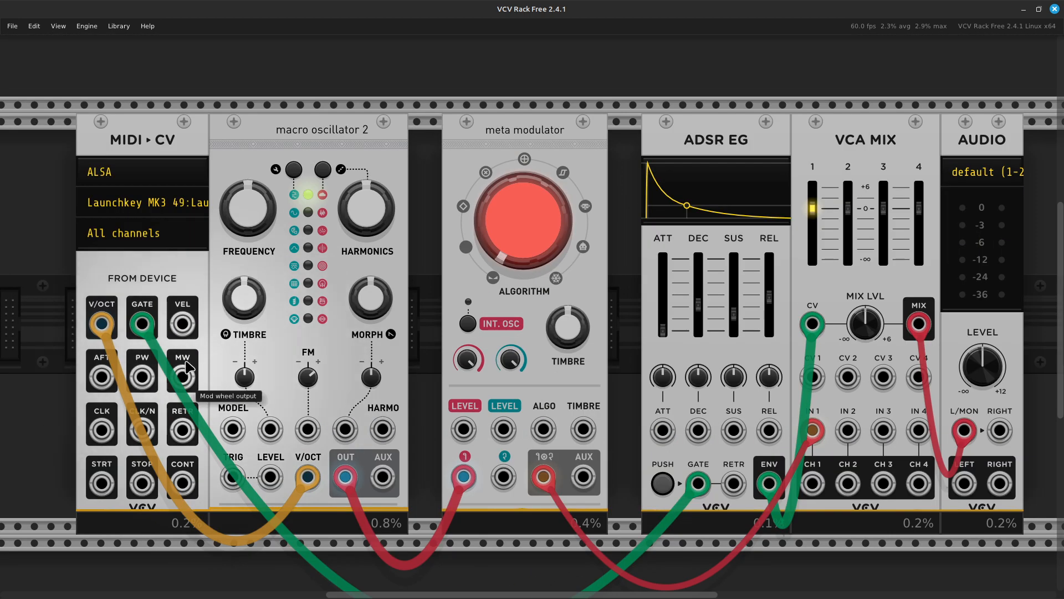
# - Switch MIDI-CV's polyphony channels to Monophonic
pyautogui.rightClick(126, 268)
pyautogui.moveTo(198, 409)
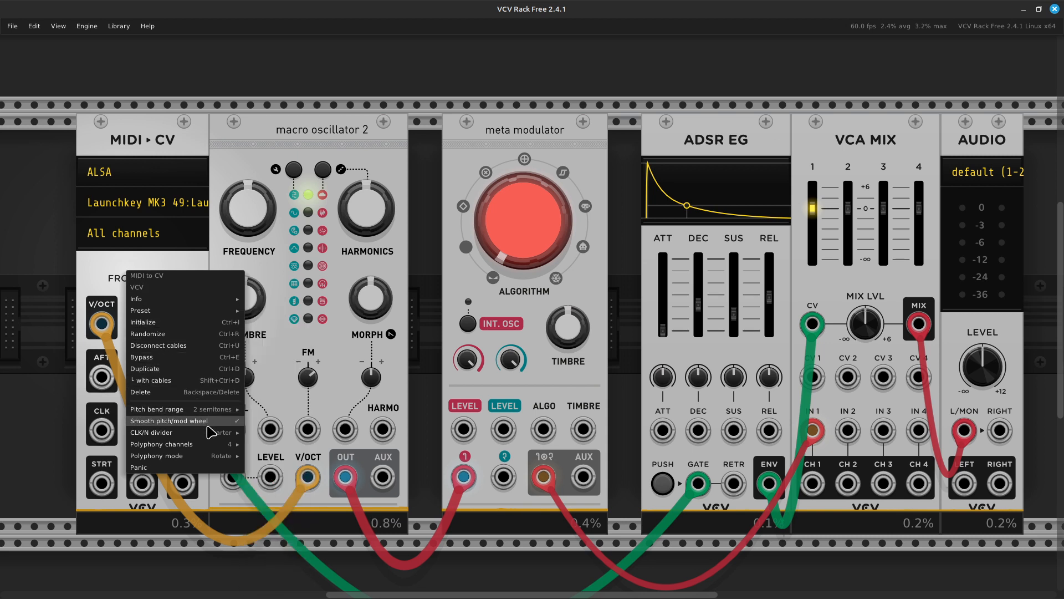
pyautogui.moveTo(215, 437)
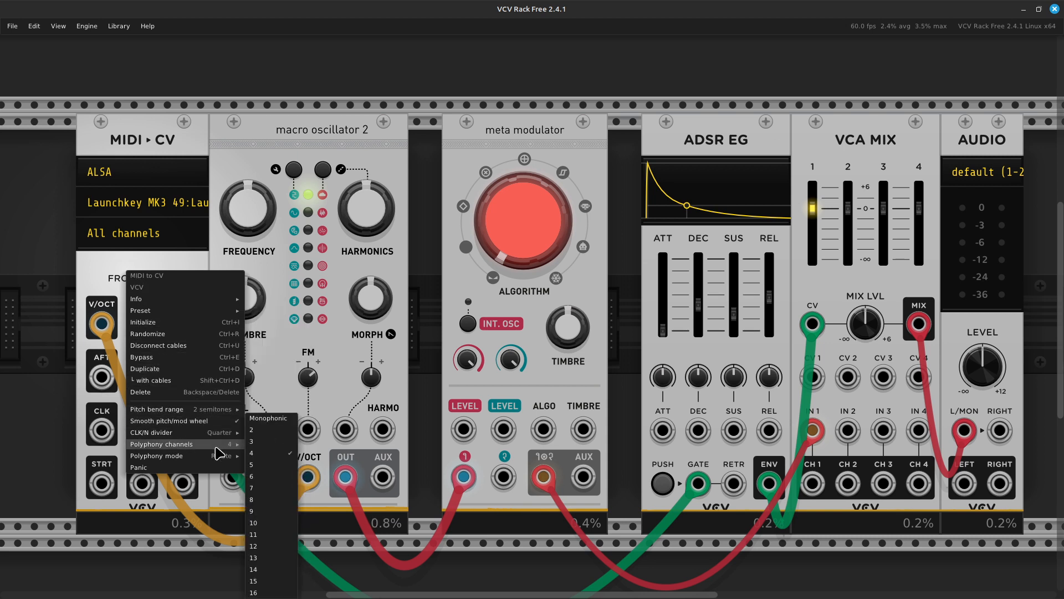
pyautogui.moveTo(222, 455)
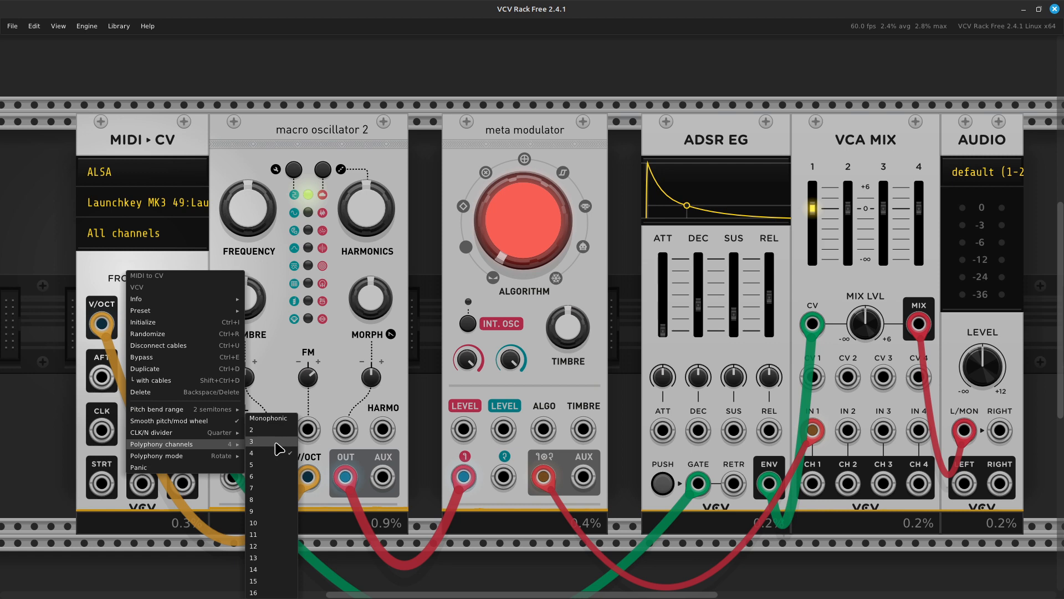
pyautogui.click(282, 422)
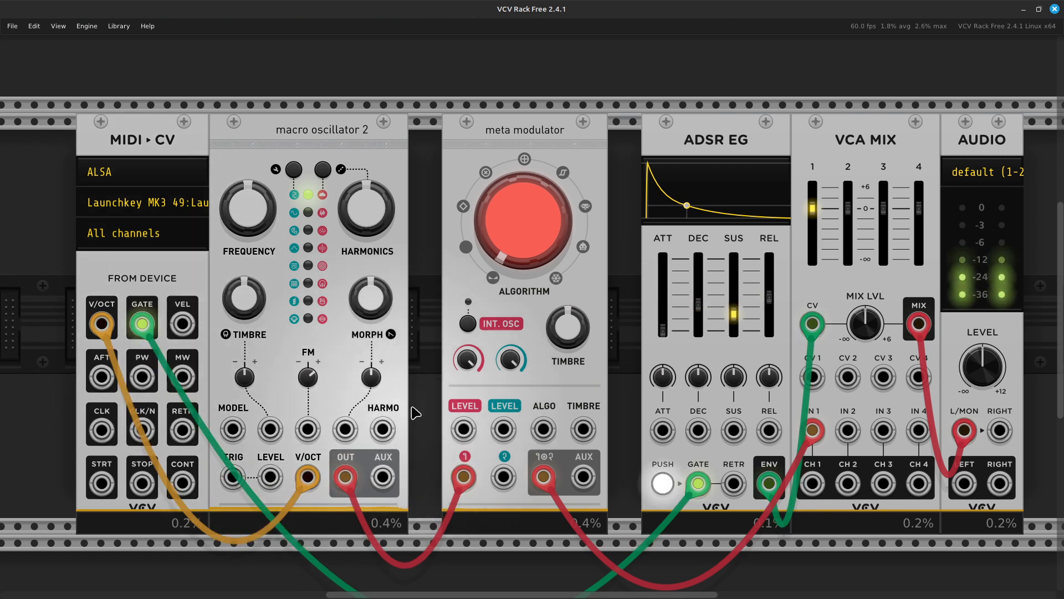
pyautogui.scroll(-3, 617, 376)
pyautogui.scroll(3, 617, 376)
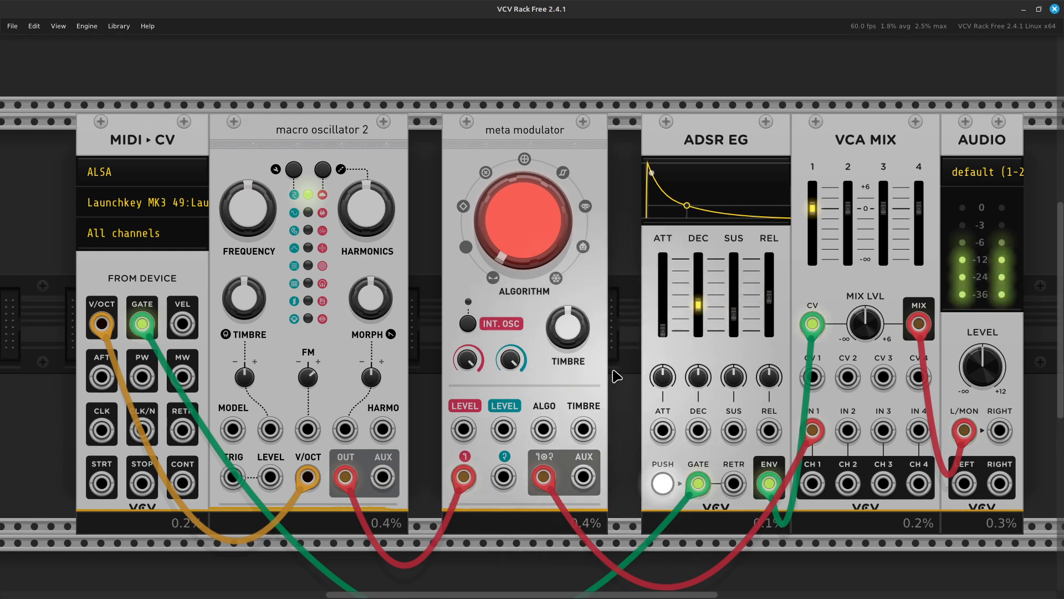
pyautogui.hscroll(5, 617, 377)
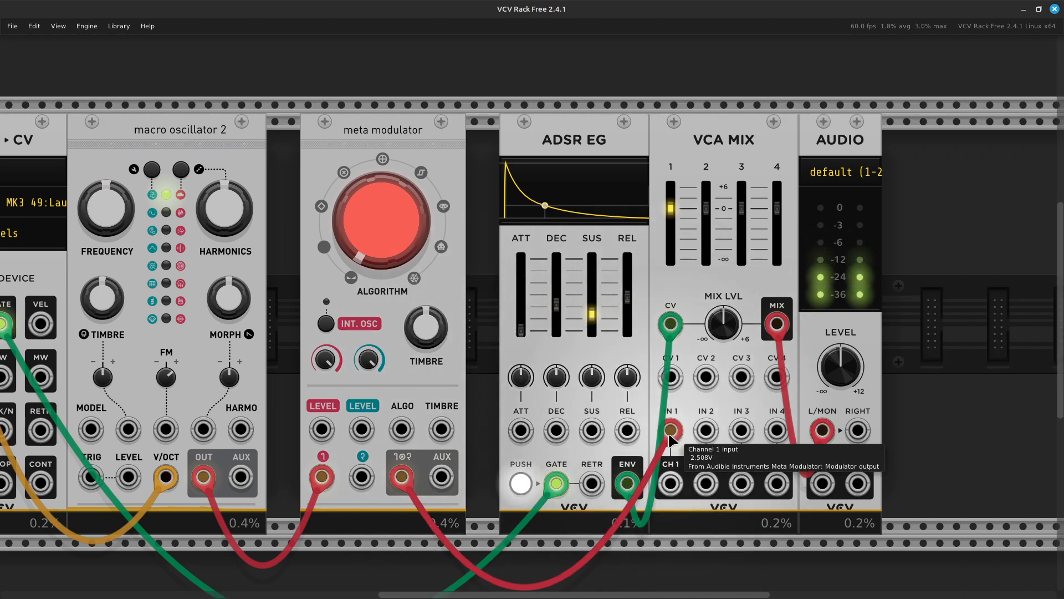
pyautogui.scroll(-1, 525, 396)
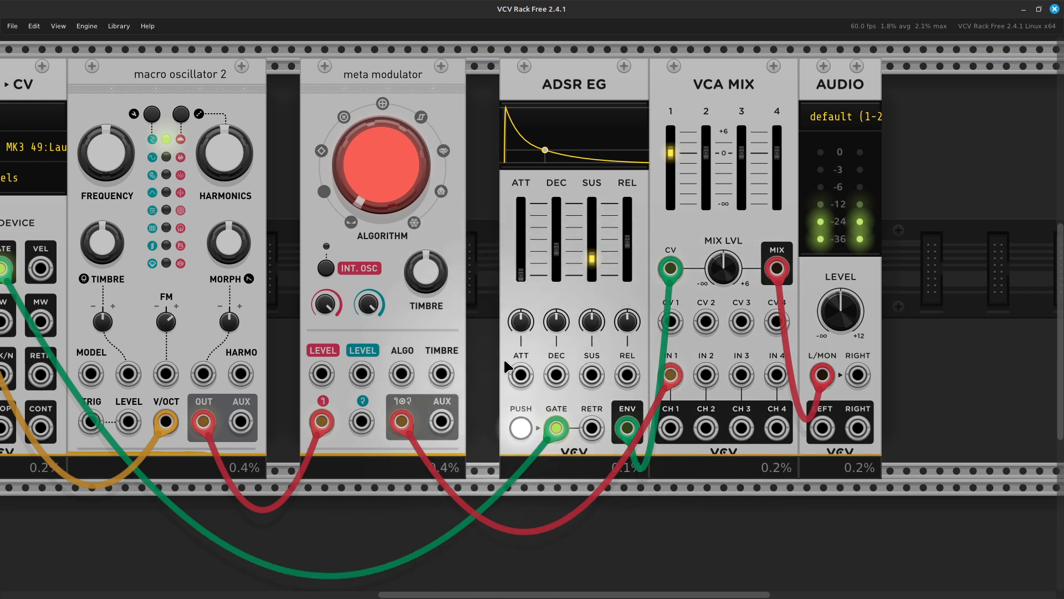
pyautogui.scroll(1, 434, 125)
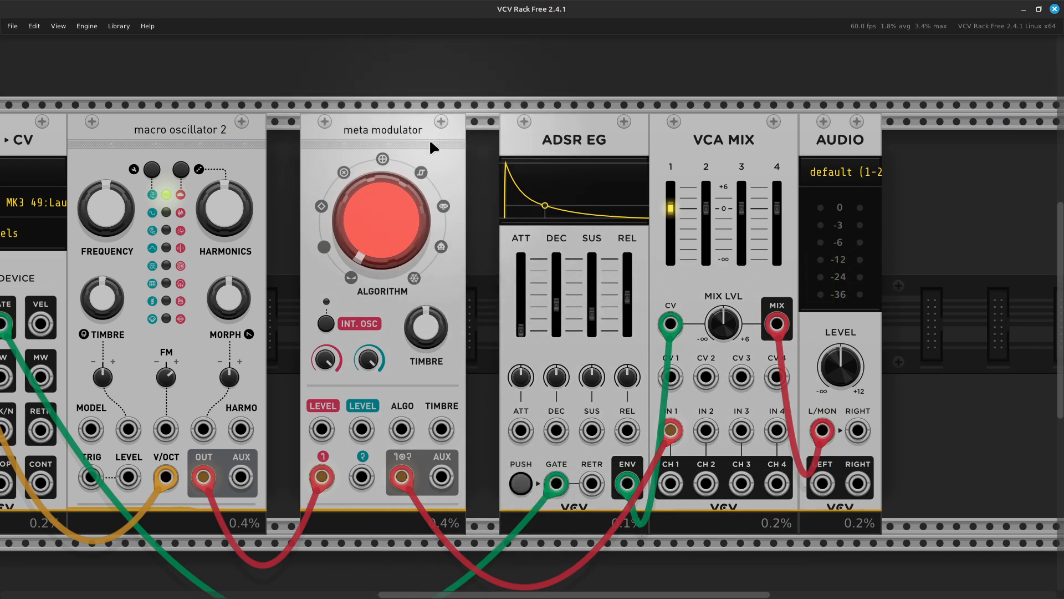
pyautogui.moveTo(332, 361)
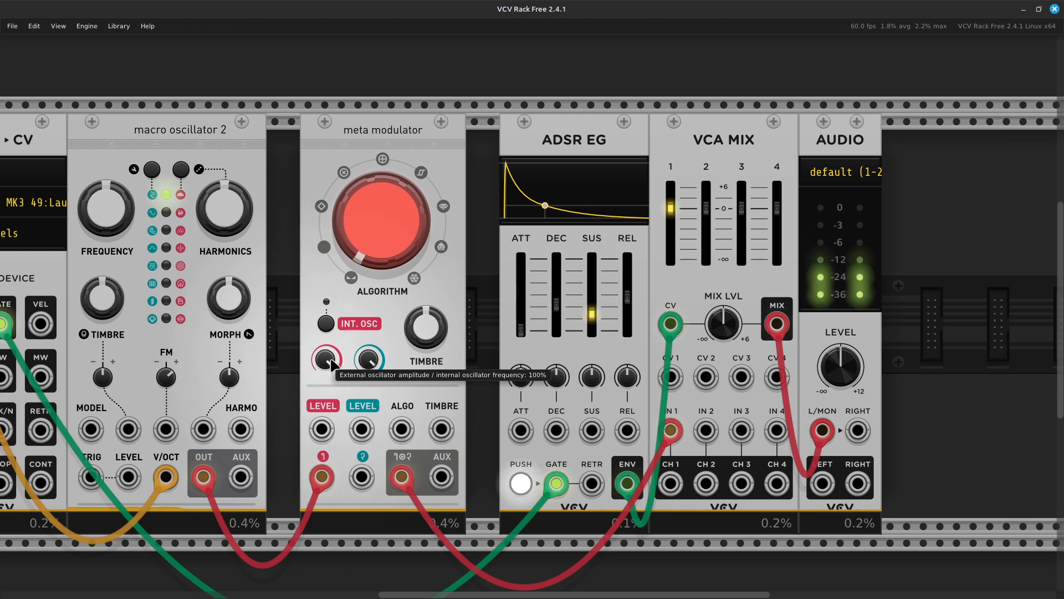
# - Bring the carrier amplitude back to about 80% and experiment with the algorithm knob
pyautogui.moveTo(327, 361); pyautogui.dragTo(327, 549)
pyautogui.moveTo(326, 360); pyautogui.dragTo(326, 238)
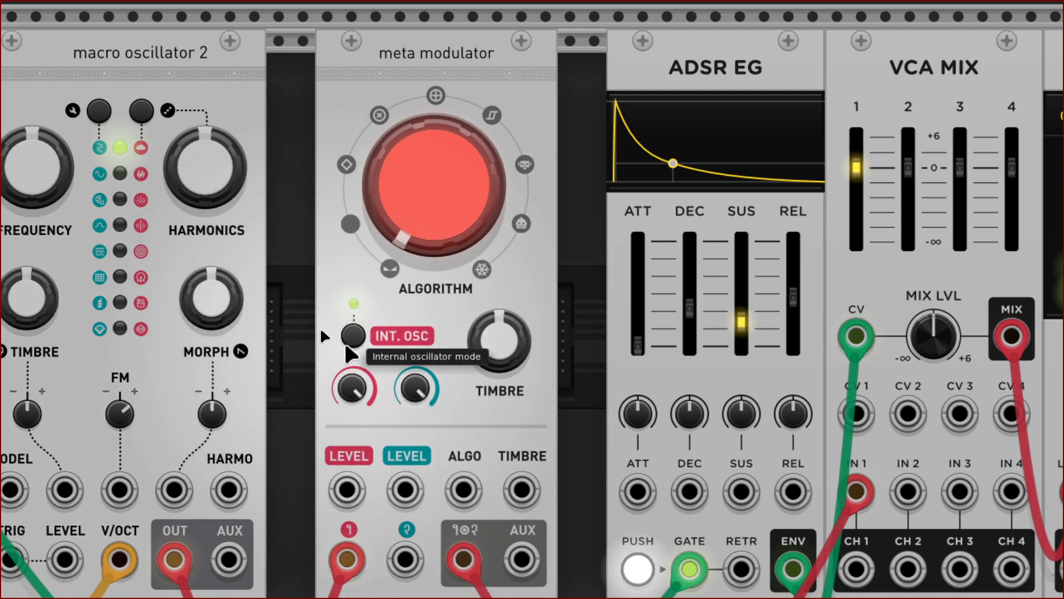
pyautogui.moveTo(433, 220); pyautogui.dragTo(433, 28)
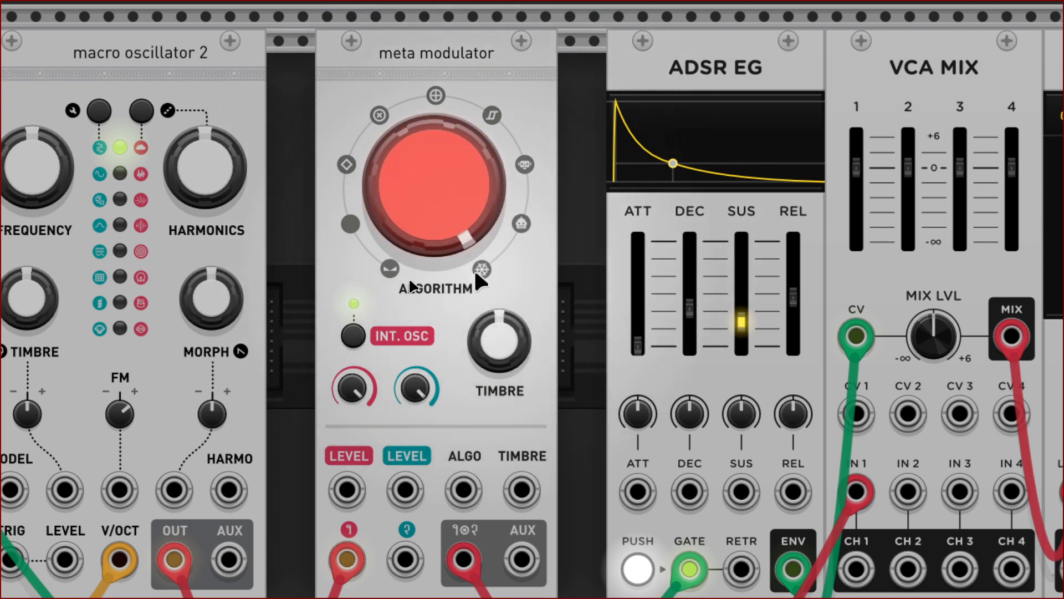
pyautogui.moveTo(433, 183); pyautogui.dragTo(433, 377)
pyautogui.scroll(-1, 414, 237)
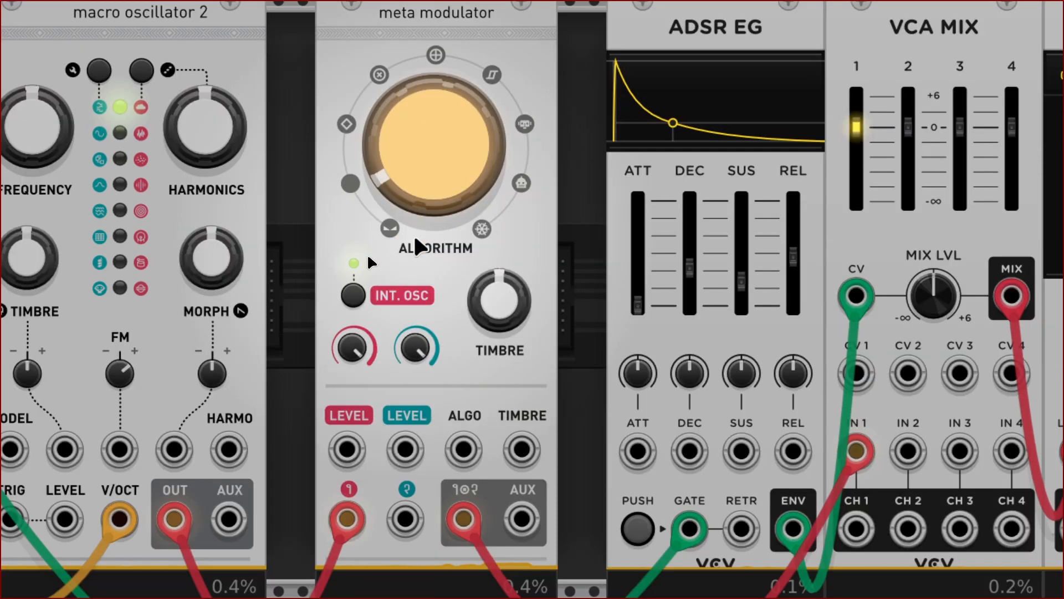
# - Engage the internal oscillator, set the algorithm to about 0.75 and timbre to 33%
pyautogui.click(353, 296)
pyautogui.moveTo(434, 173); pyautogui.dragTo(434, 138)
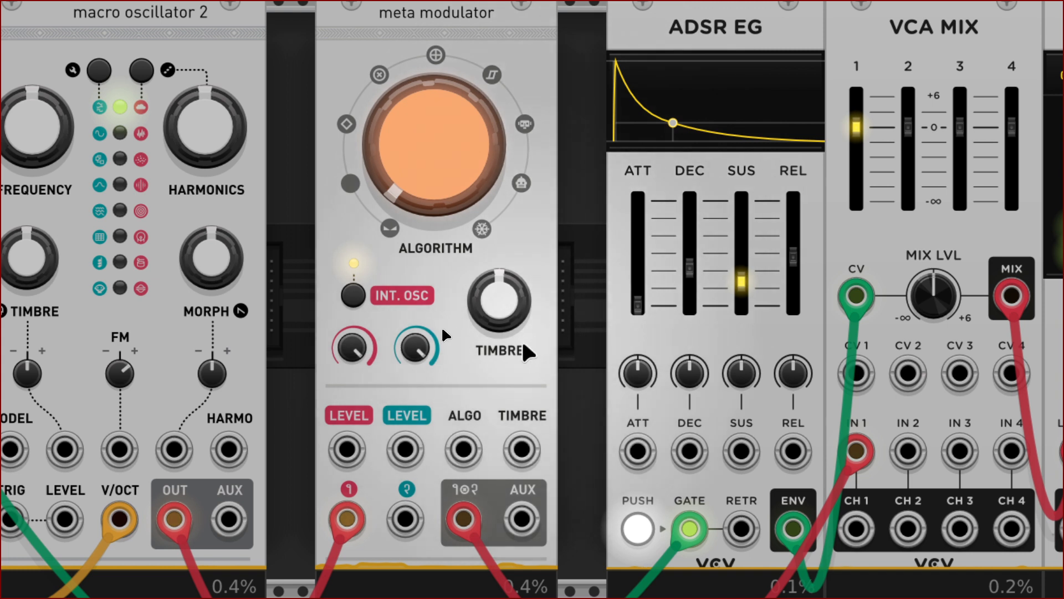
pyautogui.moveTo(494, 316)
pyautogui.moveTo(498, 302); pyautogui.dragTo(499, 289)
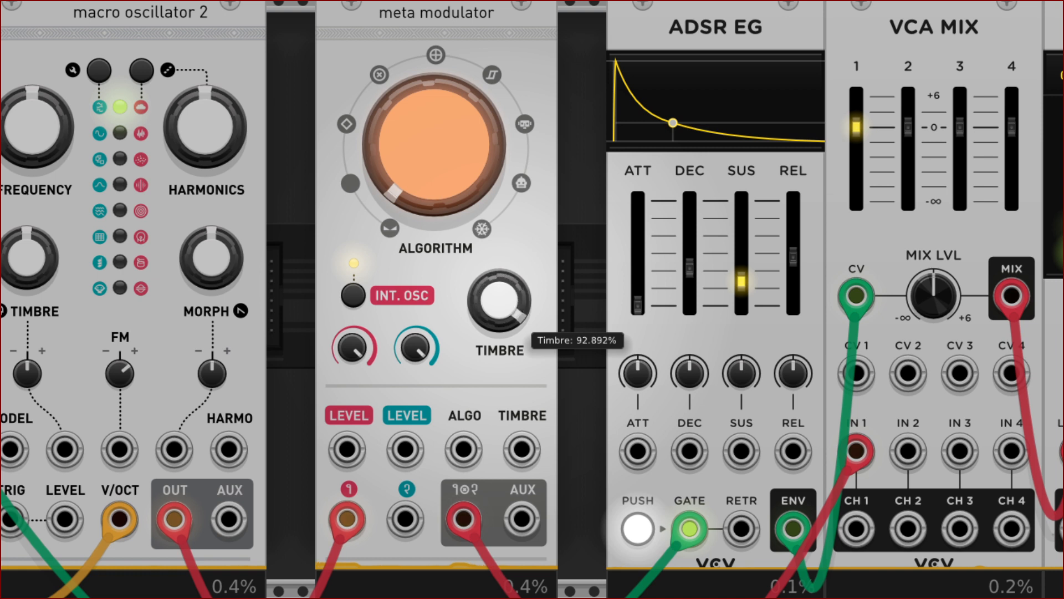
pyautogui.moveTo(499, 301); pyautogui.dragTo(499, 341)
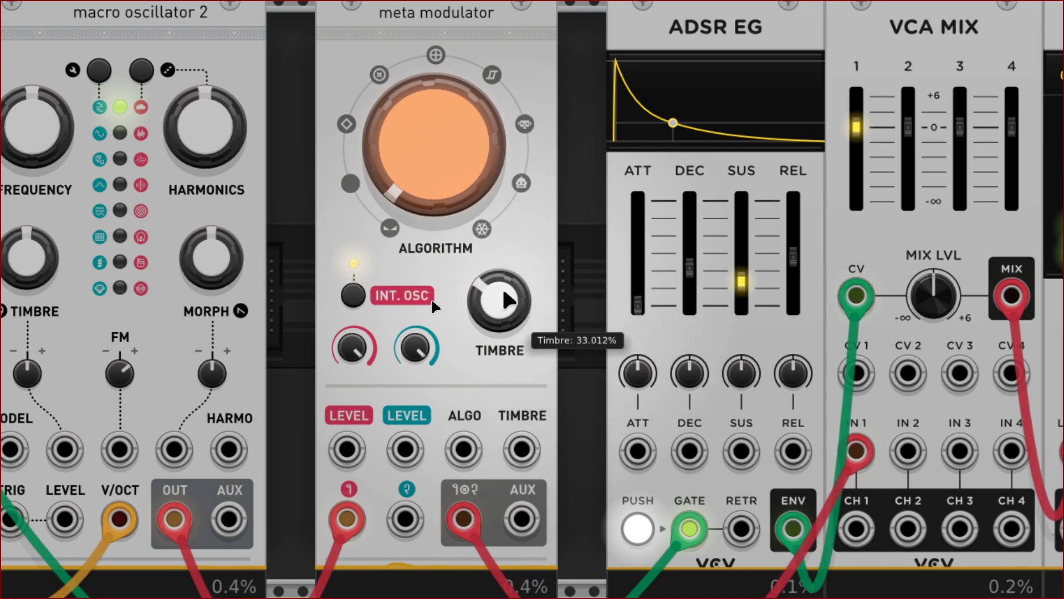
pyautogui.scroll(-2, 470, 368)
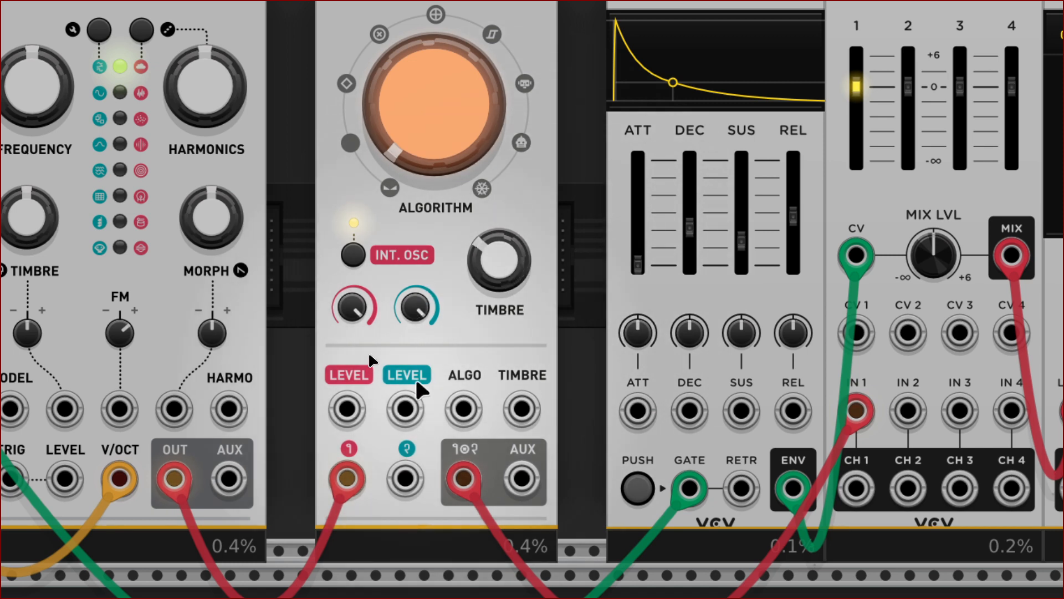
pyautogui.moveTo(345, 475); pyautogui.dragTo(410, 483)
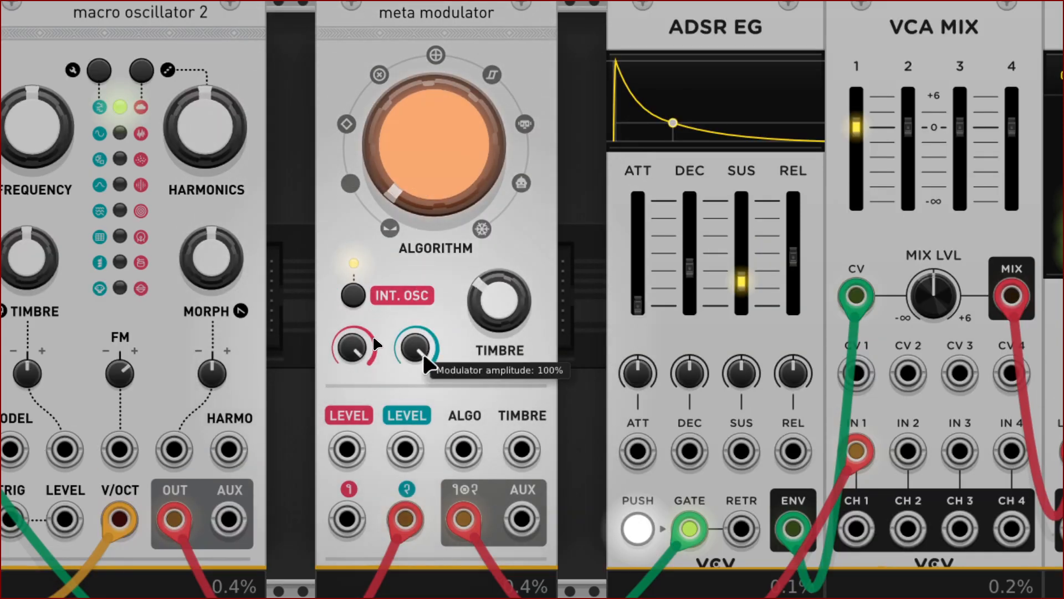
pyautogui.moveTo(413, 184); pyautogui.dragTo(413, 81)
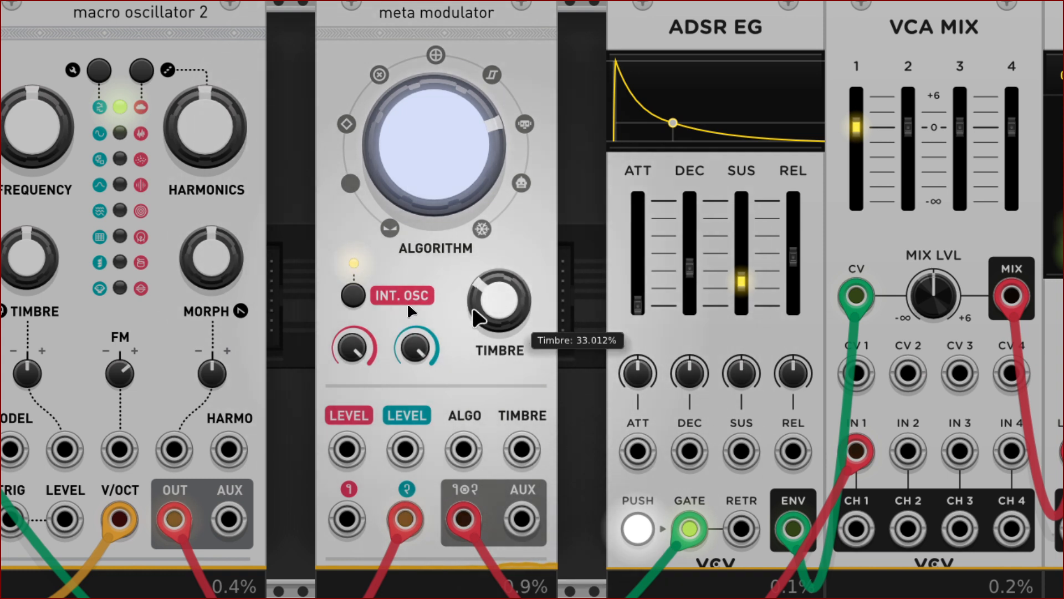
pyautogui.moveTo(499, 300); pyautogui.dragTo(499, 202)
pyautogui.moveTo(500, 300); pyautogui.dragTo(499, 280)
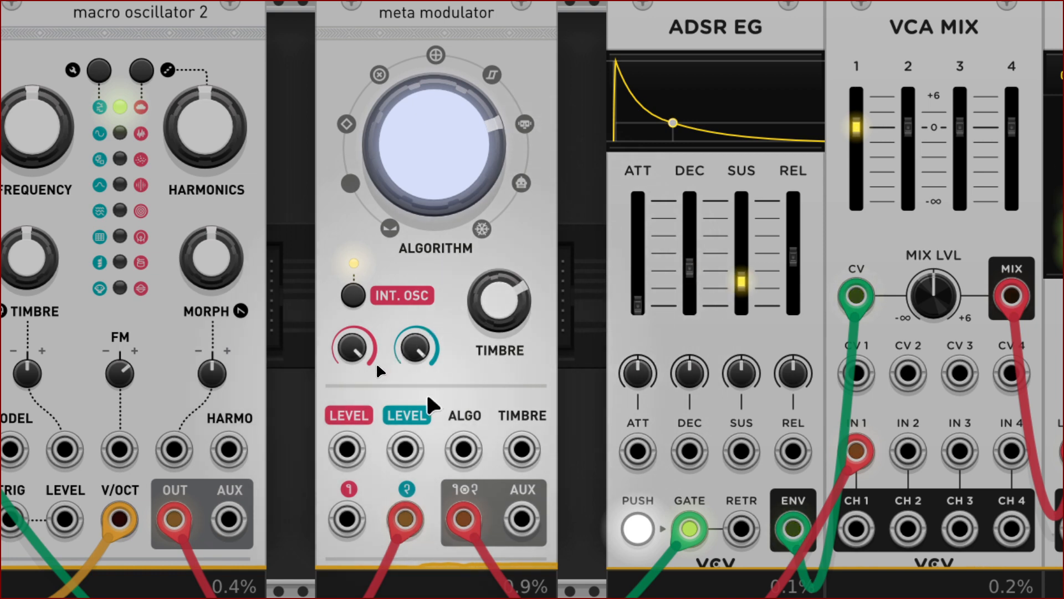
pyautogui.scroll(-3, 376, 361)
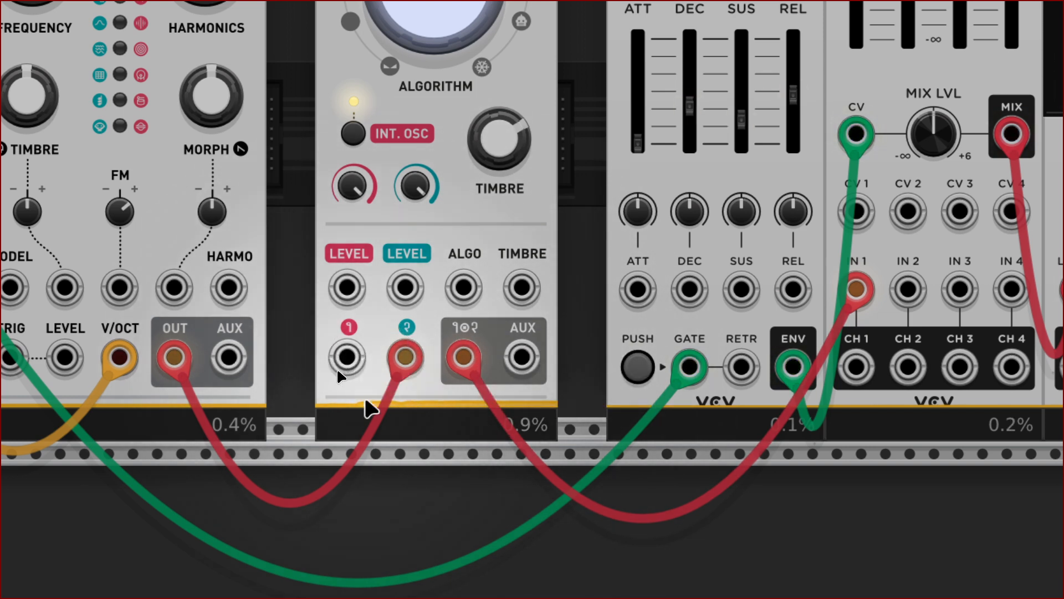
# - Try the Meta Modulator's aux output, then return the cable to its main modulator output
pyautogui.scroll(2, 404, 349)
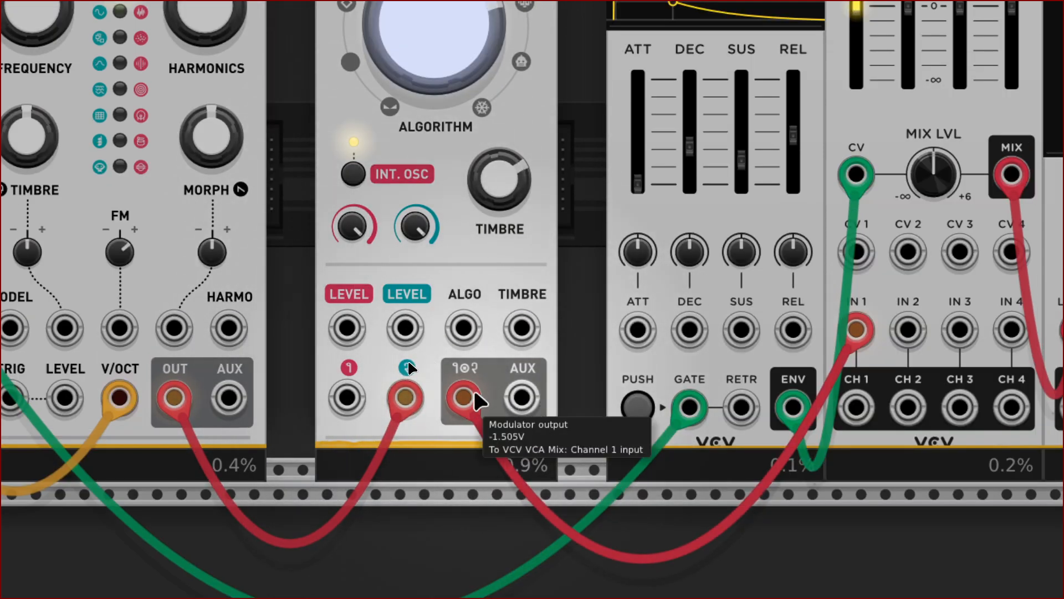
pyautogui.moveTo(478, 397); pyautogui.dragTo(522, 399)
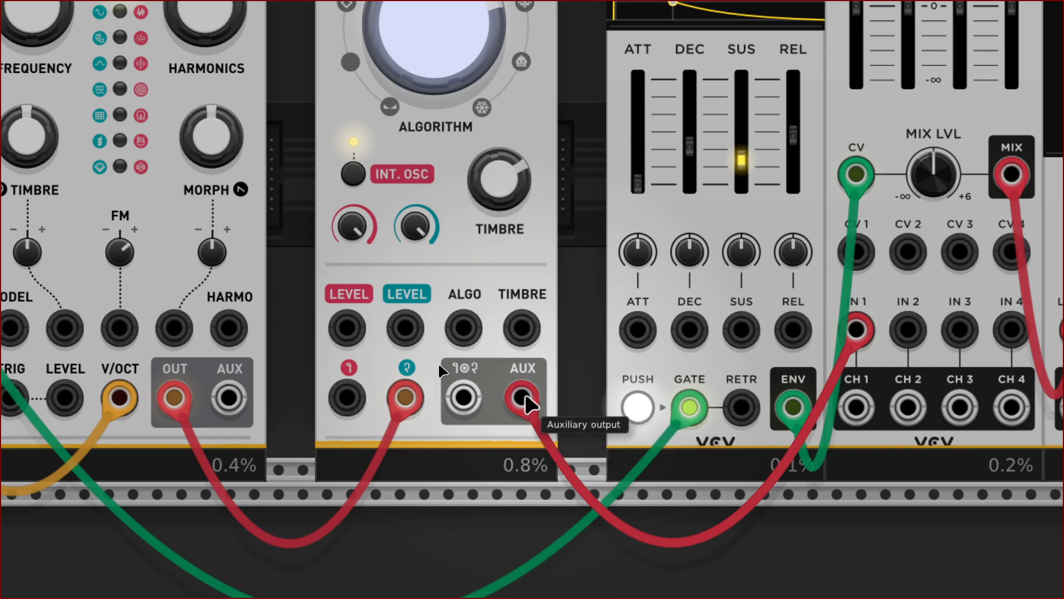
pyautogui.moveTo(522, 397); pyautogui.dragTo(464, 398)
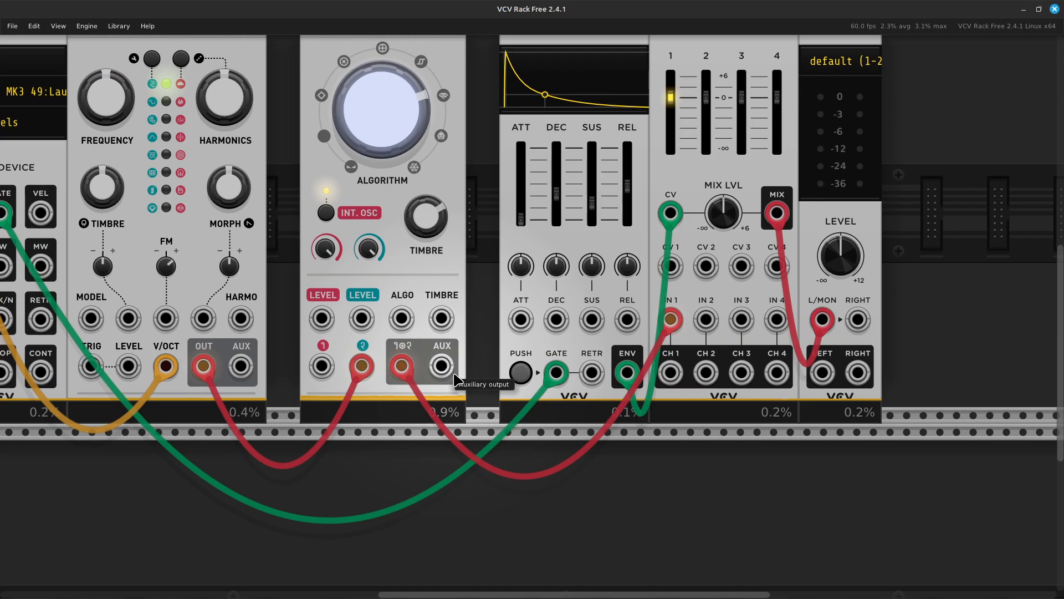
# - Pull the oscillator cable off the Meta Modulator's modulator input over to VCA MIX
pyautogui.scroll(3, 454, 378)
pyautogui.scroll(-1, 453, 379)
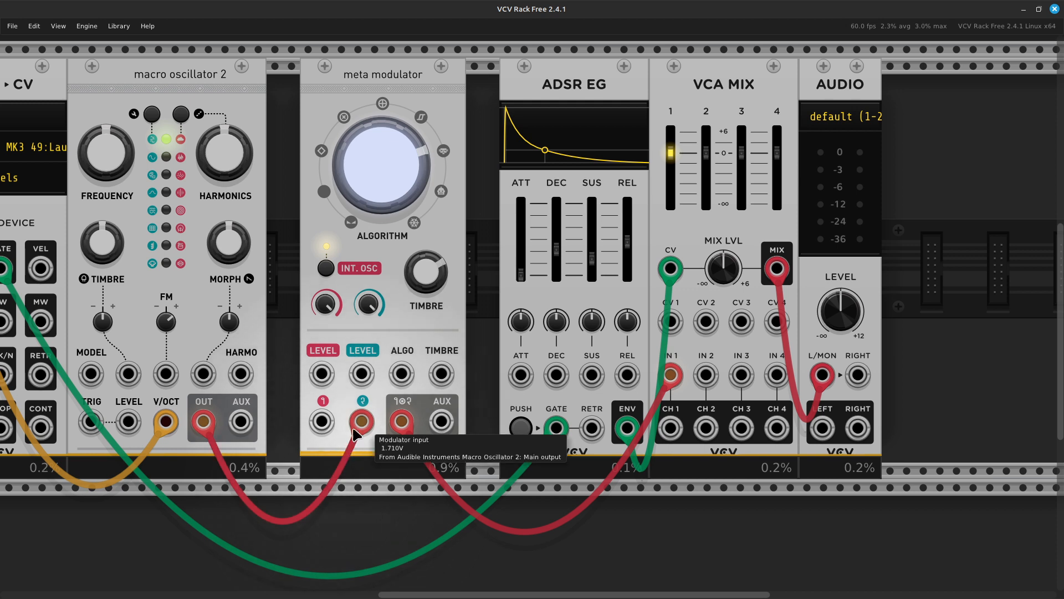
pyautogui.moveTo(362, 423); pyautogui.dragTo(708, 324)
# - Plug the oscillator into VCA MIX IN 1 and the Meta Modulator output into IN 2
pyautogui.moveTo(715, 373); pyautogui.dragTo(671, 374)
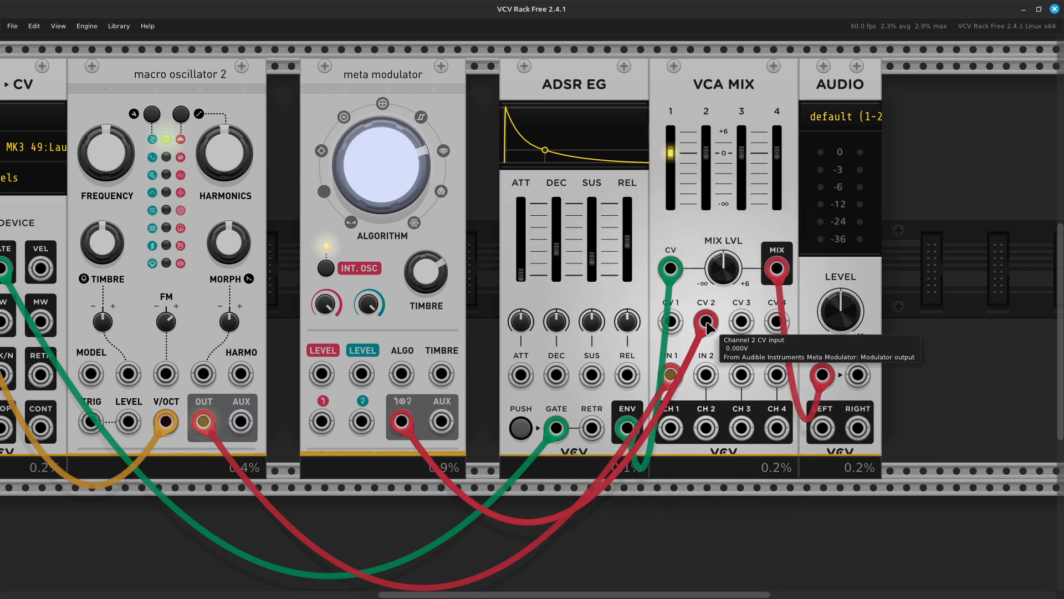
pyautogui.moveTo(708, 325); pyautogui.dragTo(711, 379)
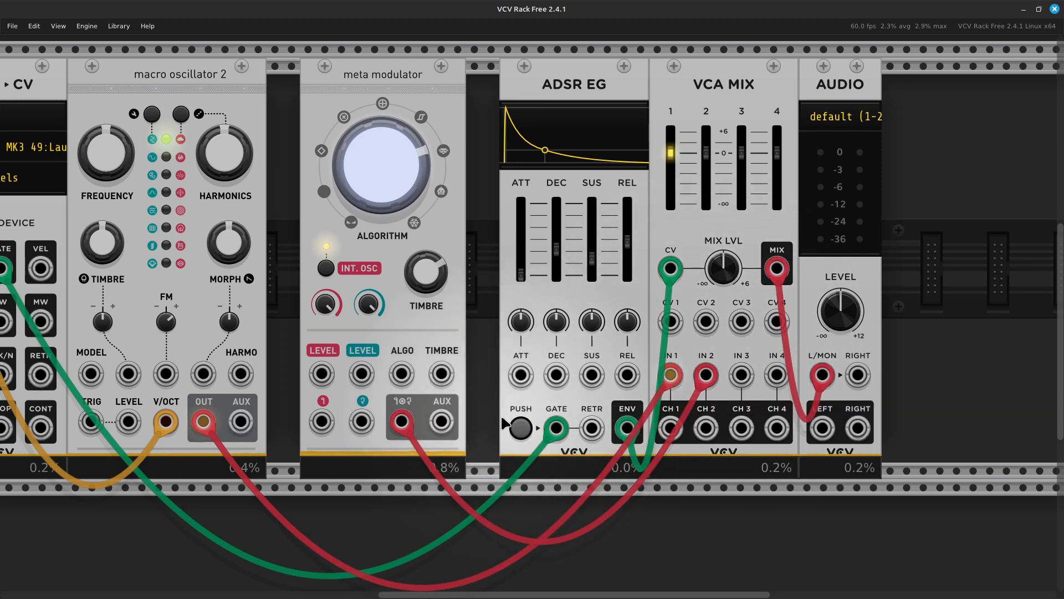
pyautogui.scroll(-2, 451, 416)
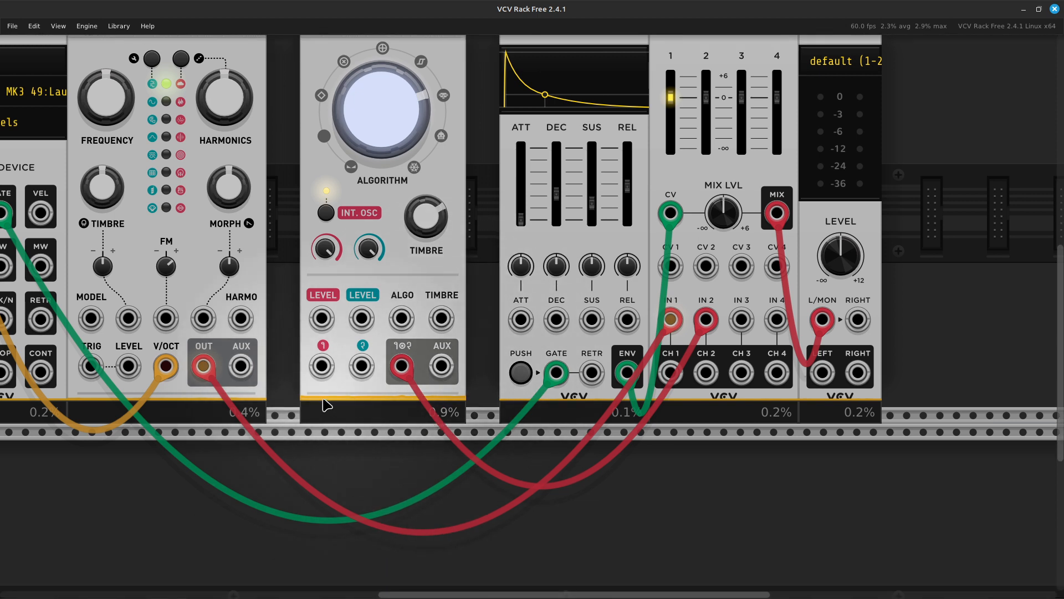
# - Patch a new cable from the carrier input to Macro Oscillator 2's AUX output
pyautogui.rightClick(320, 370)
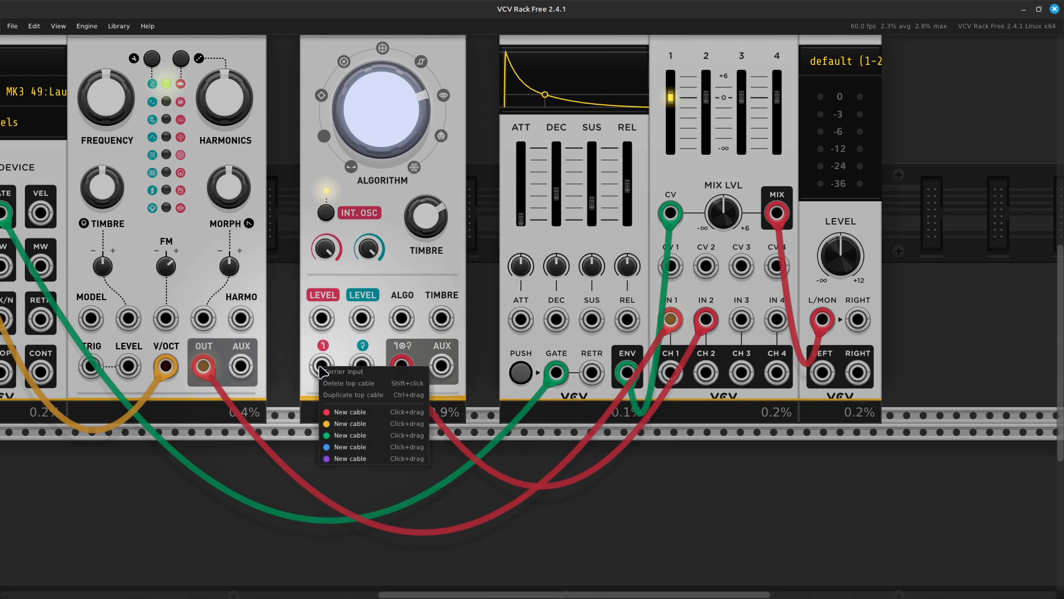
pyautogui.click(335, 408)
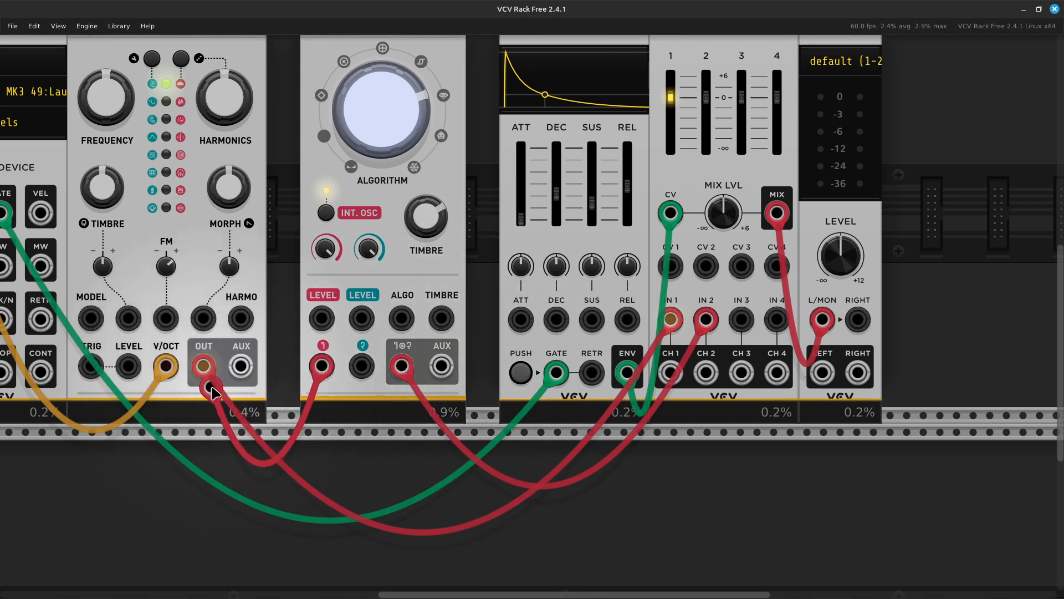
pyautogui.click(240, 366)
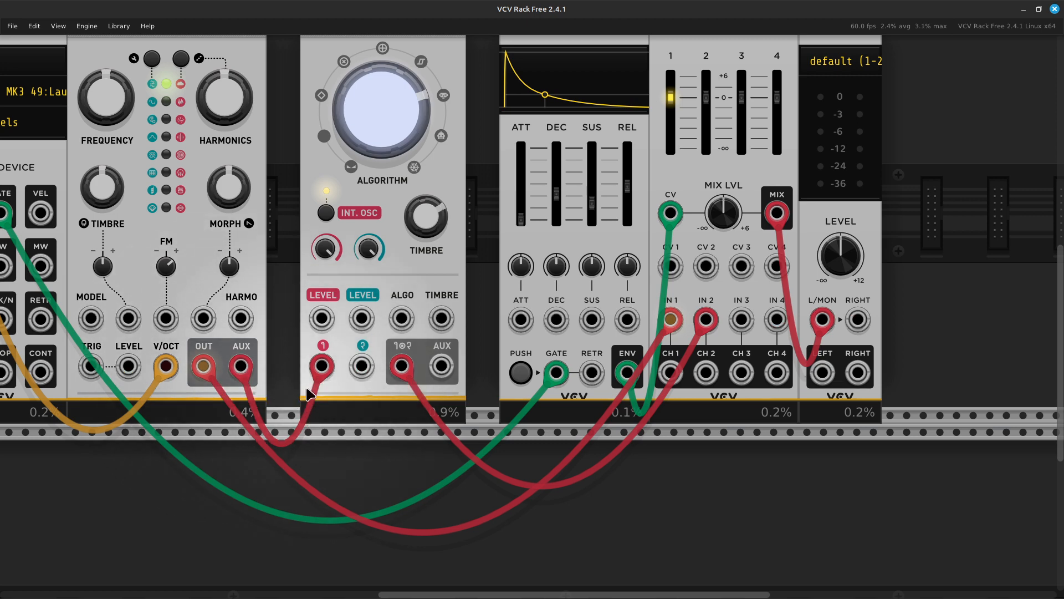
pyautogui.scroll(4, 304, 389)
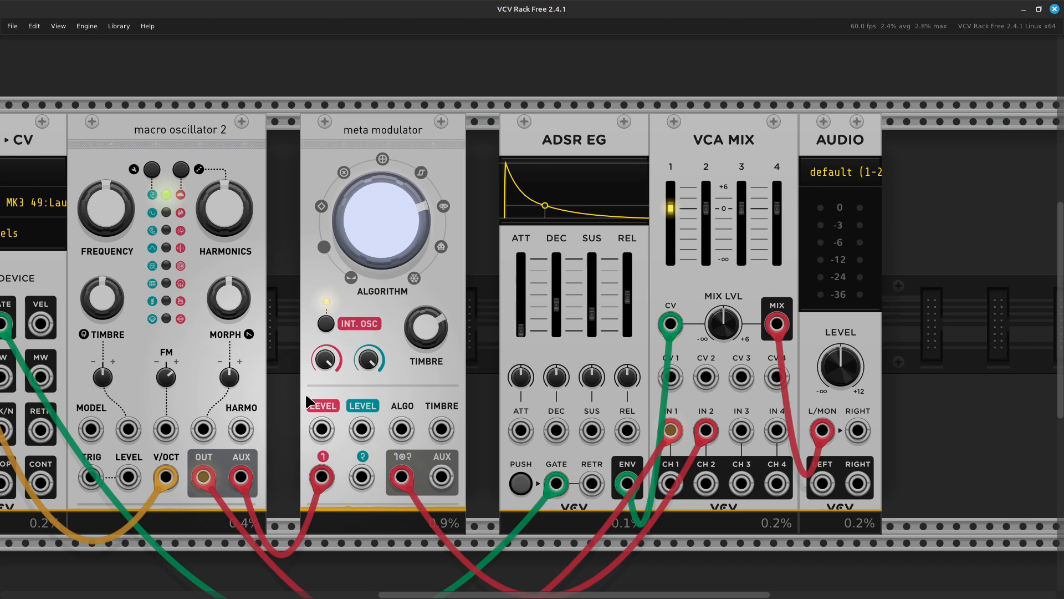
pyautogui.scroll(-2, 304, 394)
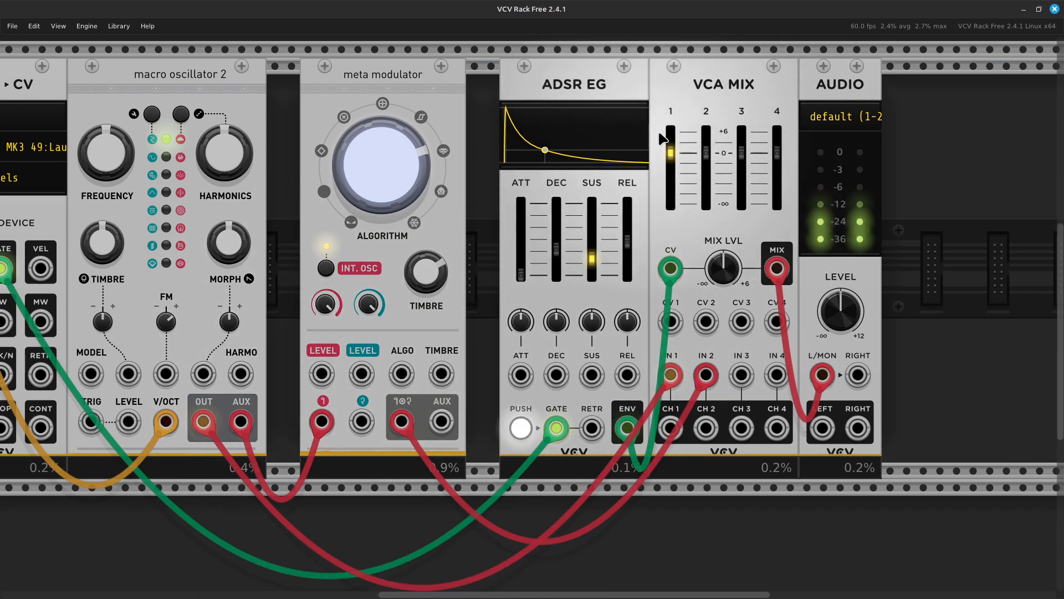
# - Reset mix channel 1 to -3.6 dB, feed channel 2 from Meta Modulator AUX at -5 dB, algorithm 4.4
pyautogui.moveTo(673, 159); pyautogui.dragTo(671, 205)
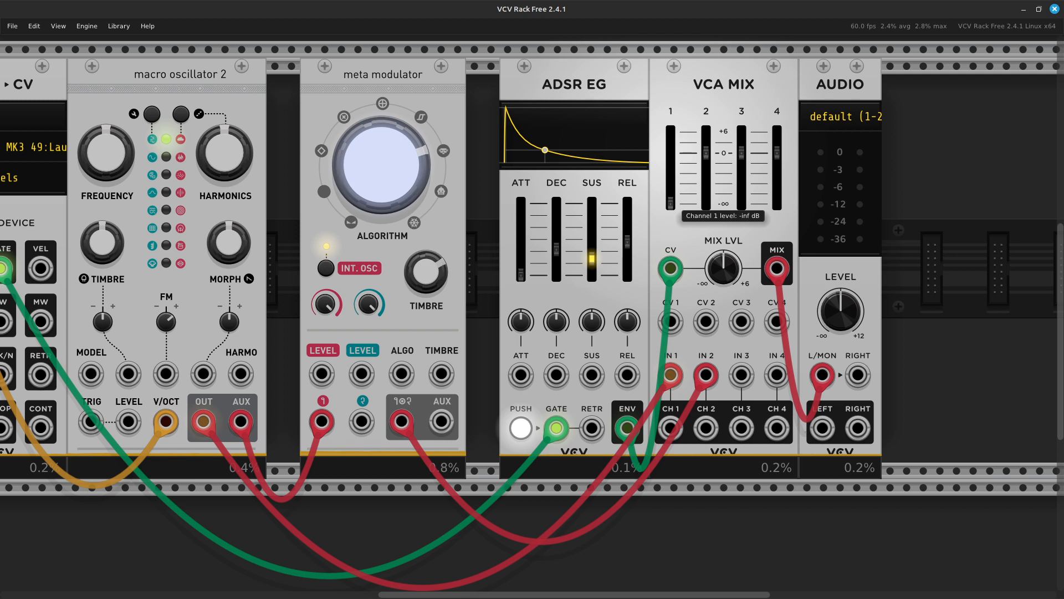
pyautogui.moveTo(671, 203); pyautogui.dragTo(671, 156)
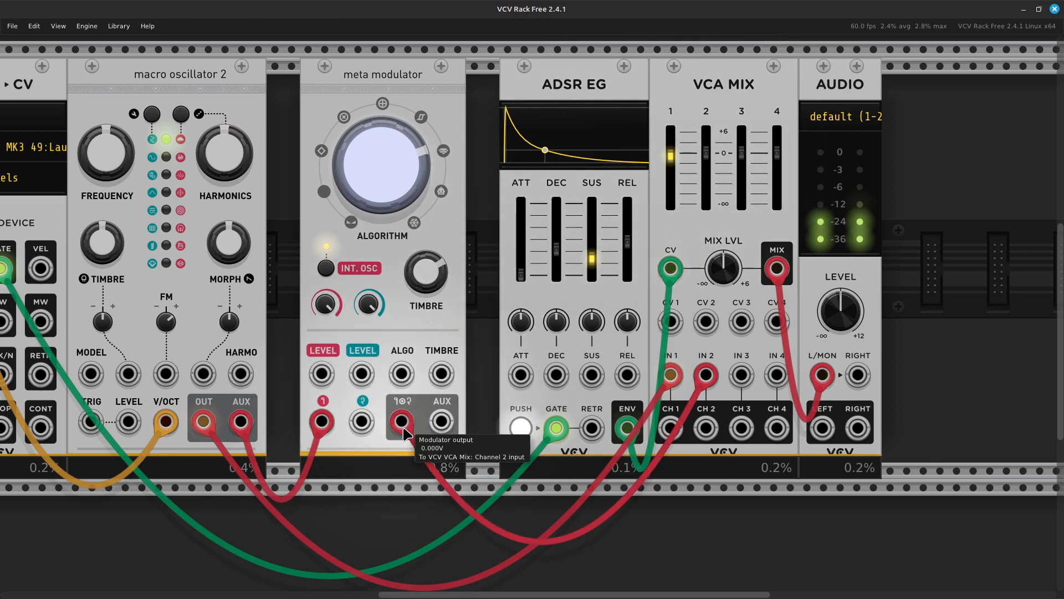
pyautogui.moveTo(401, 421); pyautogui.dragTo(441, 421)
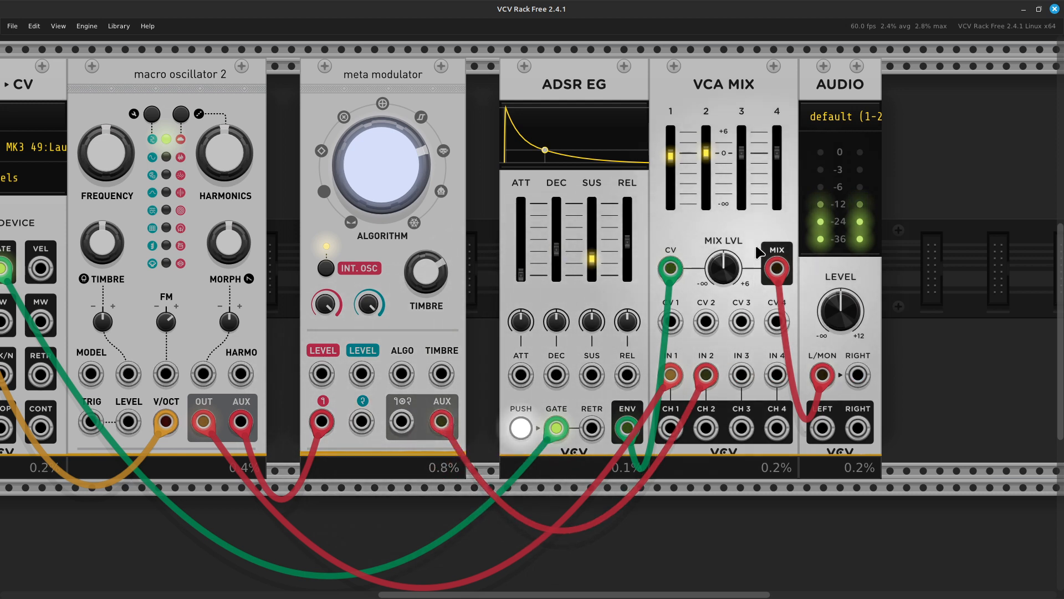
pyautogui.moveTo(705, 152)
pyautogui.mouseDown()
pyautogui.moveTo(706, 187)
pyautogui.moveTo(705, 149)
pyautogui.mouseUp()
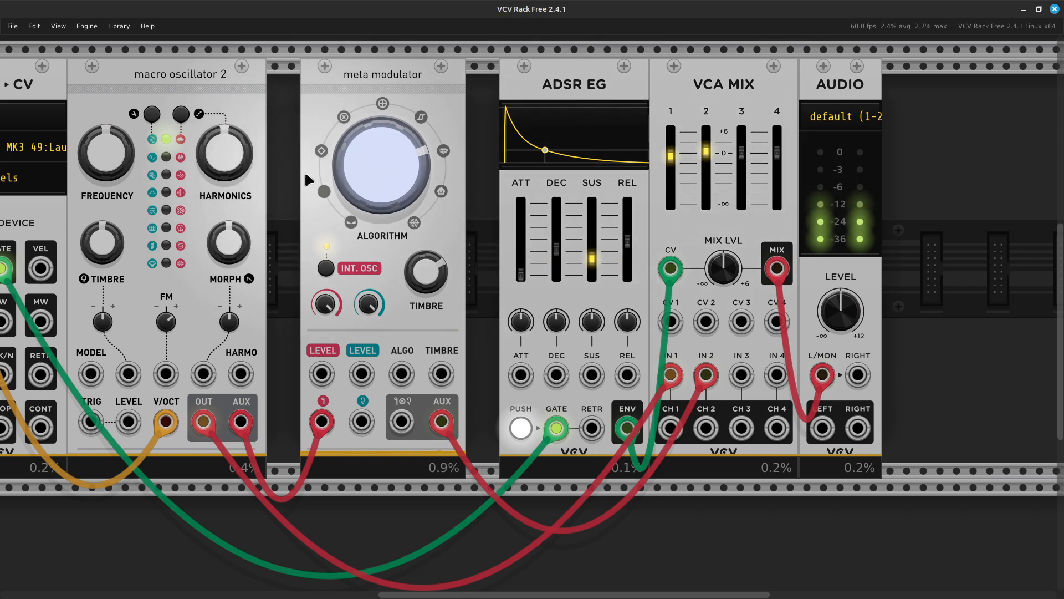
pyautogui.moveTo(372, 177); pyautogui.dragTo(372, 246)
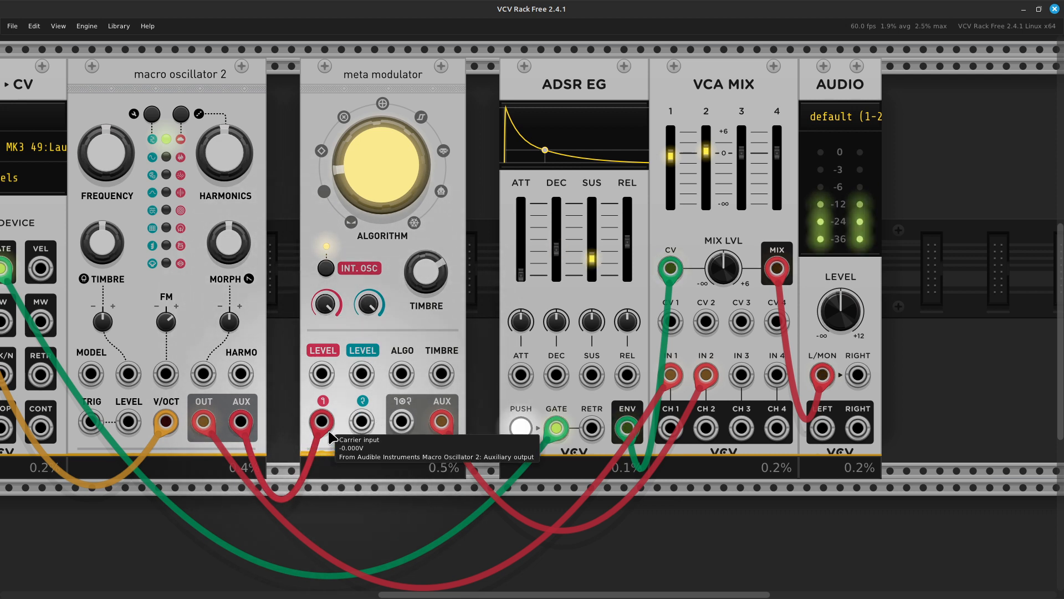
# - Drop the AUX cable, wire Carrier from the oscillator's main OUT, channel 2 -6.9 dB, algorithm 4.56
pyautogui.moveTo(321, 430); pyautogui.dragTo(367, 424)
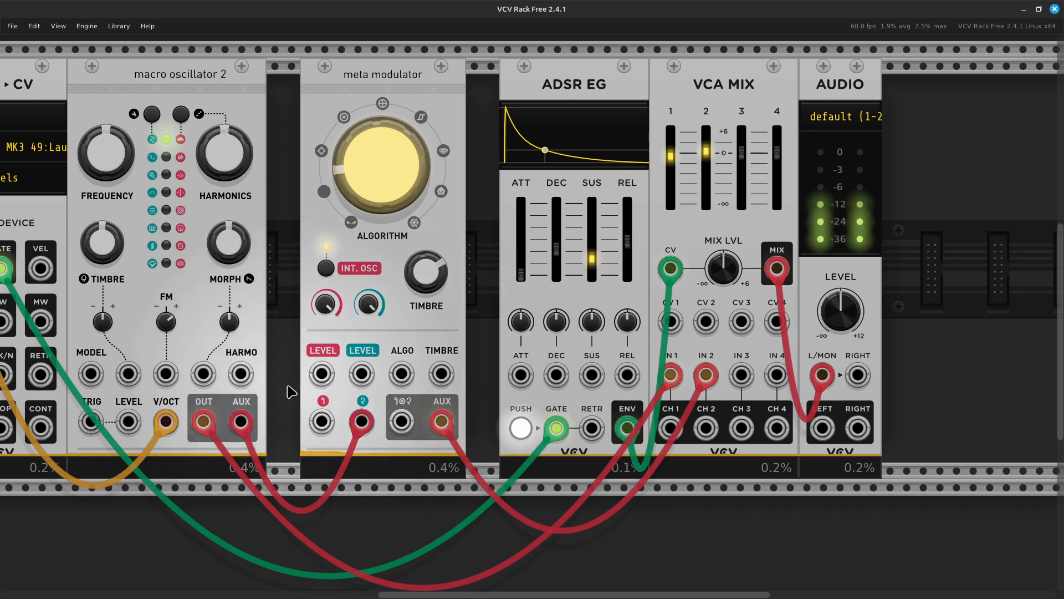
pyautogui.moveTo(240, 421); pyautogui.dragTo(306, 477)
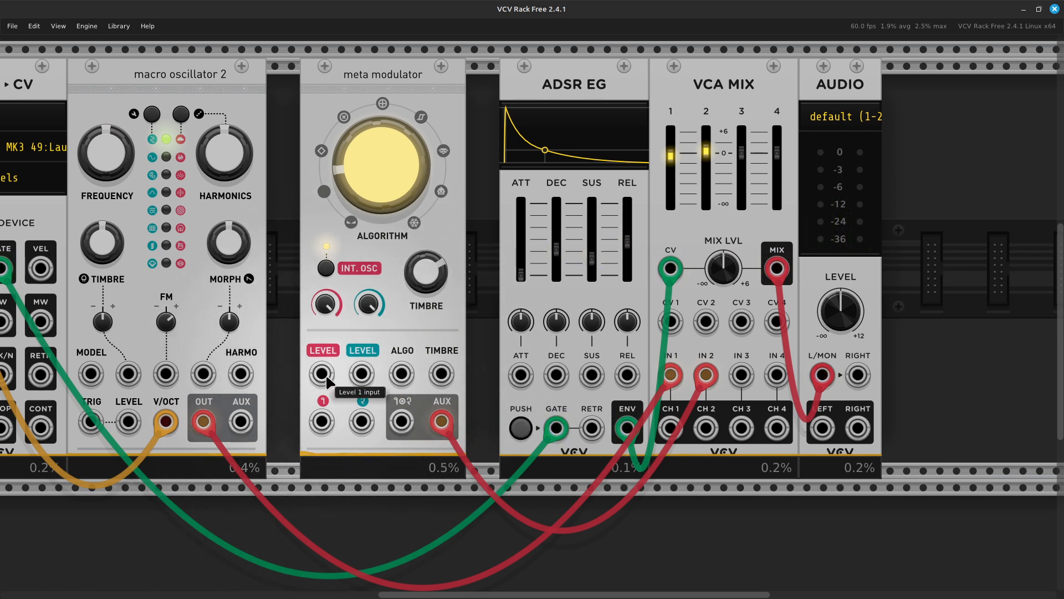
pyautogui.rightClick(323, 428)
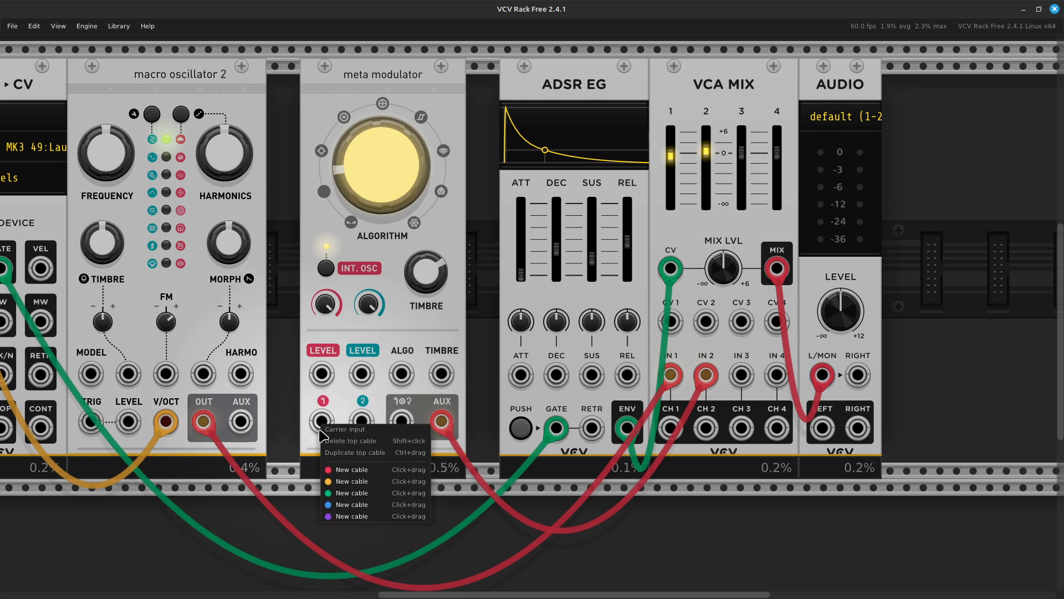
pyautogui.click(344, 472)
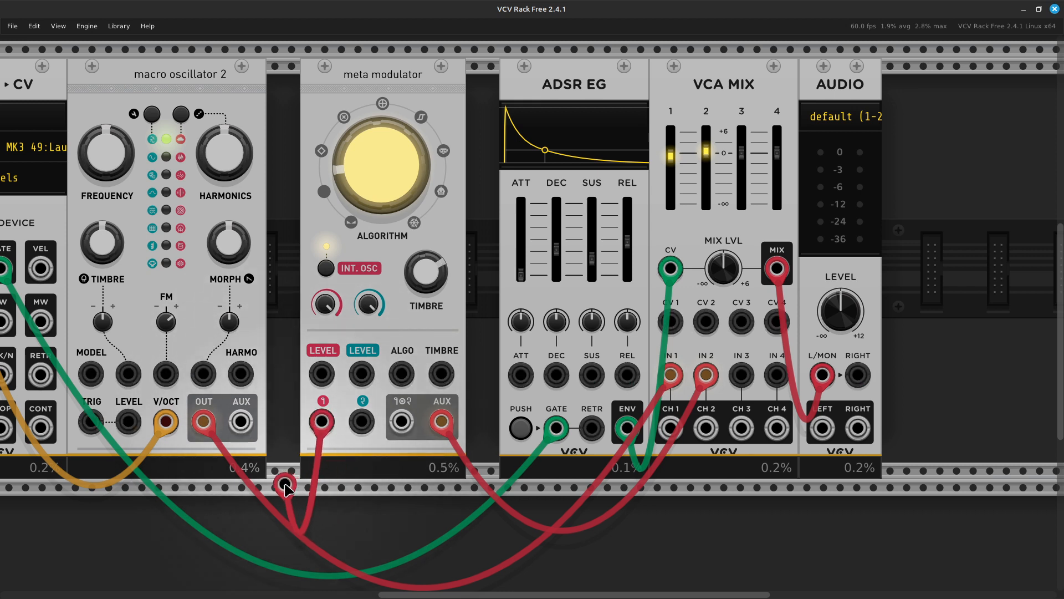
pyautogui.click(202, 420)
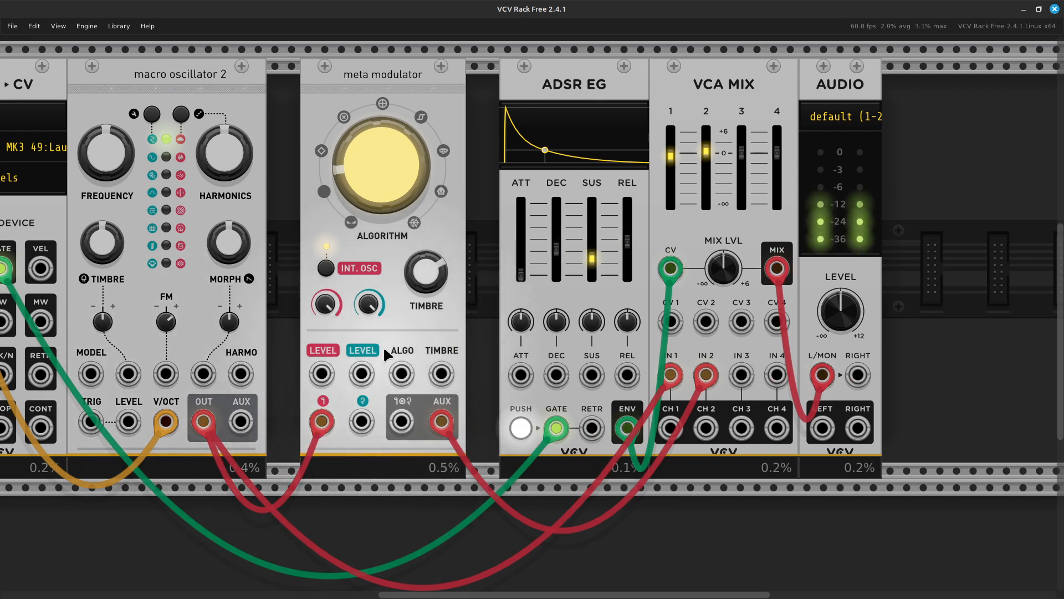
pyautogui.moveTo(706, 154); pyautogui.dragTo(706, 172)
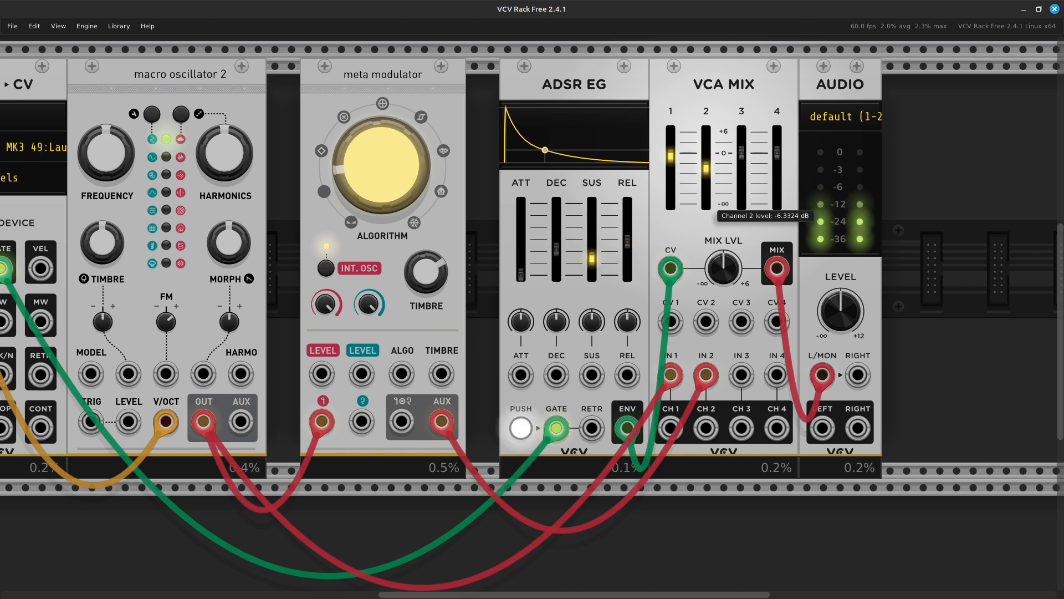
pyautogui.moveTo(413, 121)
pyautogui.mouseDown()
pyautogui.moveTo(413, 69)
pyautogui.moveTo(412, 145)
pyautogui.moveTo(413, 113)
pyautogui.mouseUp()
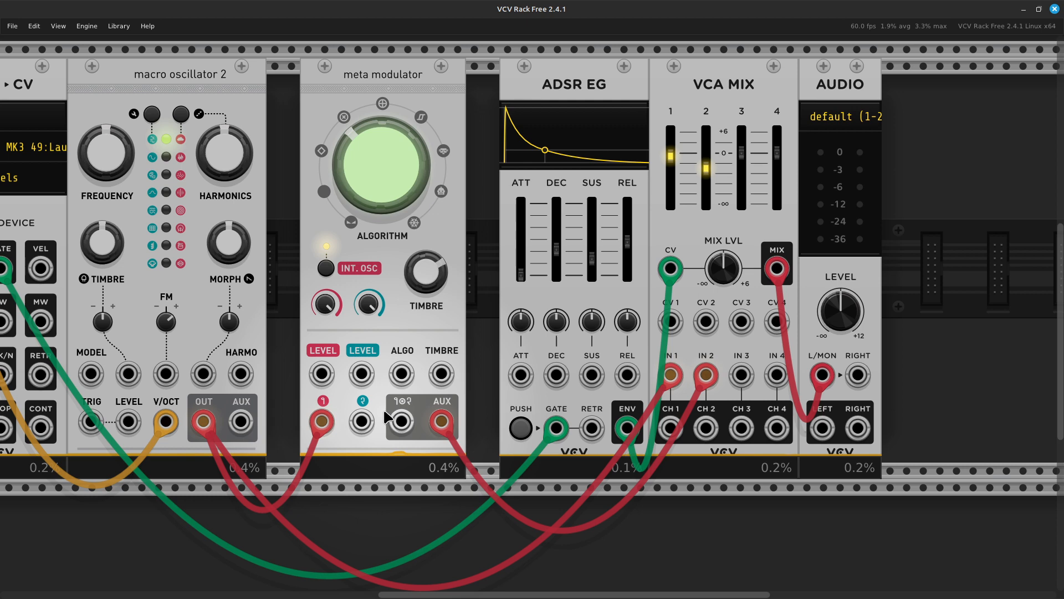
# - Toggle the Meta Modulator's INT. OSC mode and turn its ALGORITHM knob to about 1.72
pyautogui.hscroll(-5, 384, 410)
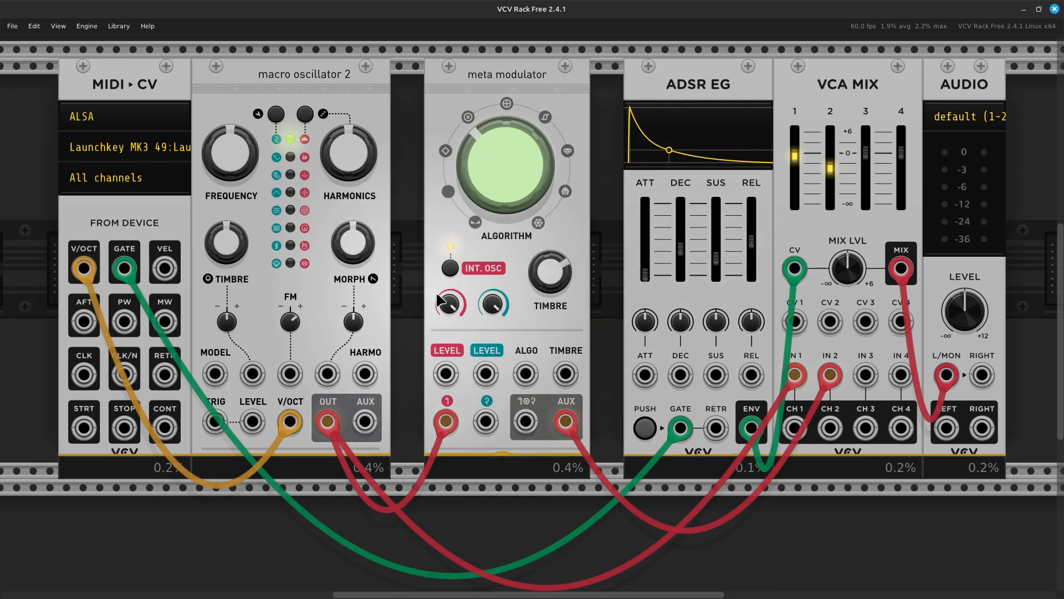
pyautogui.click(450, 269)
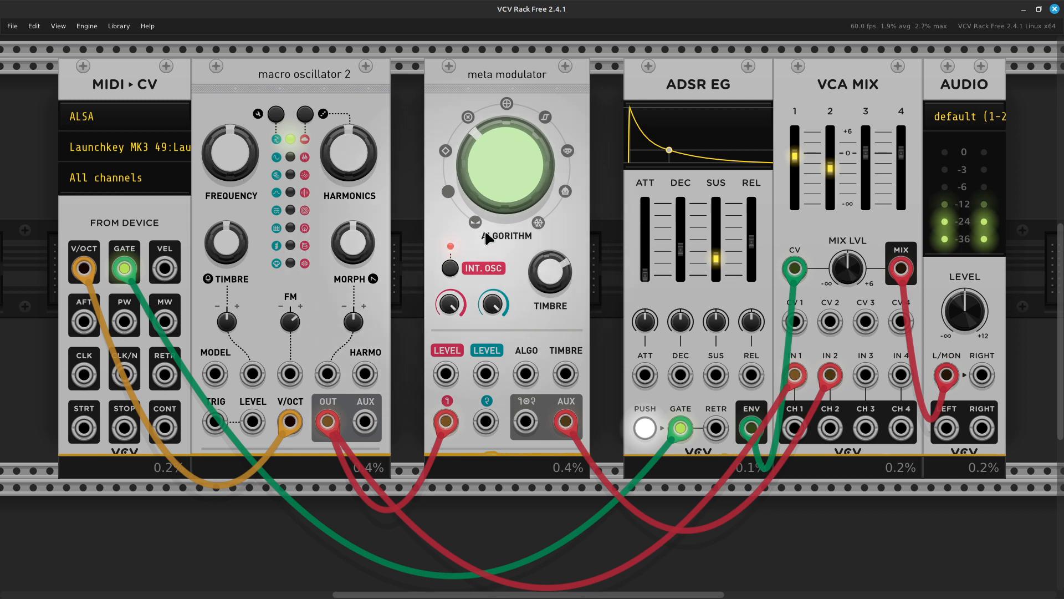
pyautogui.moveTo(507, 146)
pyautogui.mouseDown()
pyautogui.moveTo(507, 173)
pyautogui.moveTo(507, 122)
pyautogui.moveTo(507, 134)
pyautogui.mouseUp()
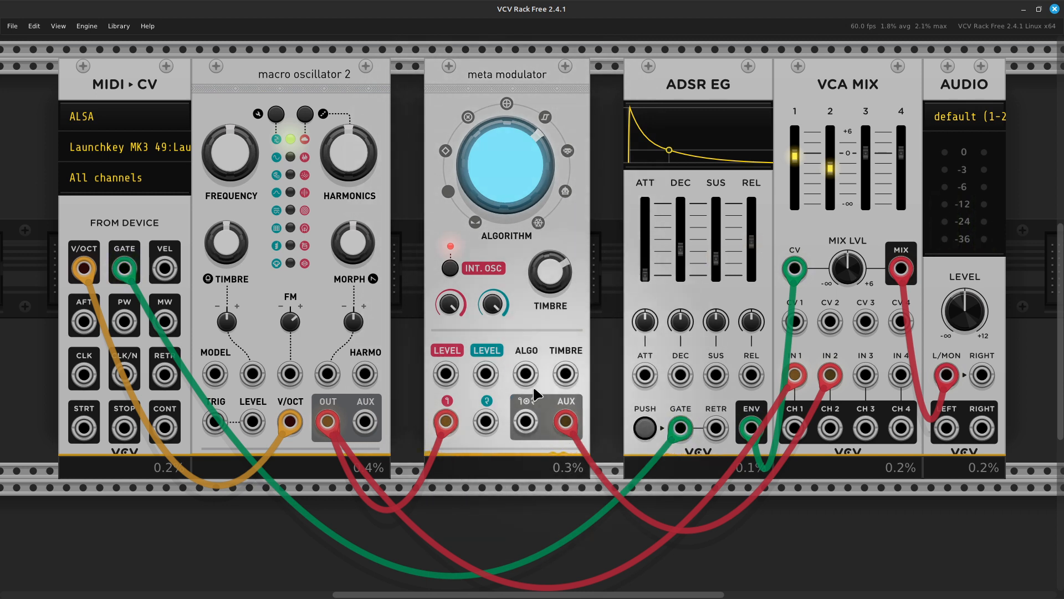
pyautogui.scroll(1, 507, 454)
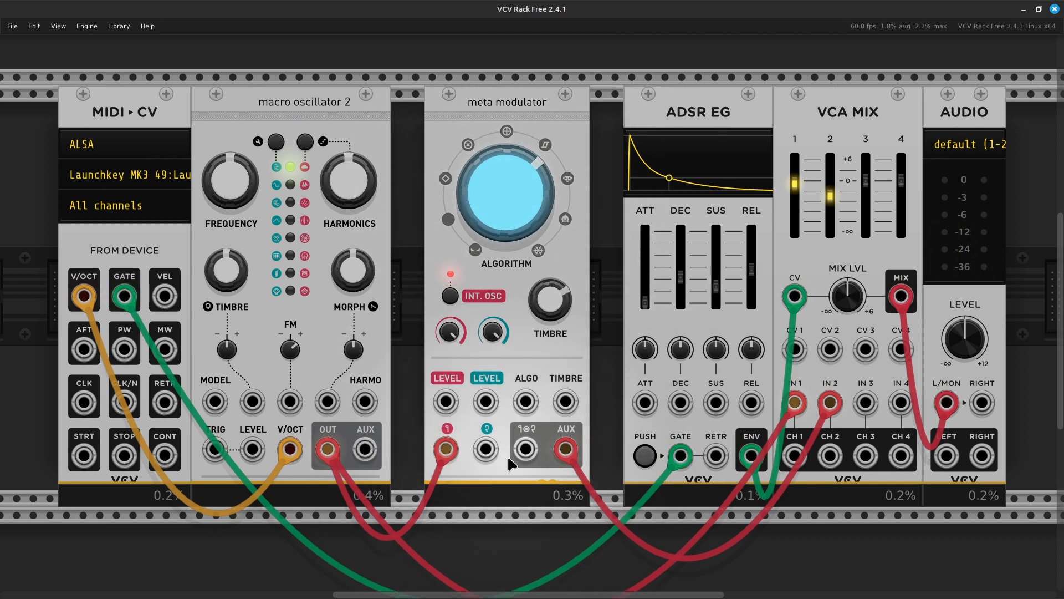